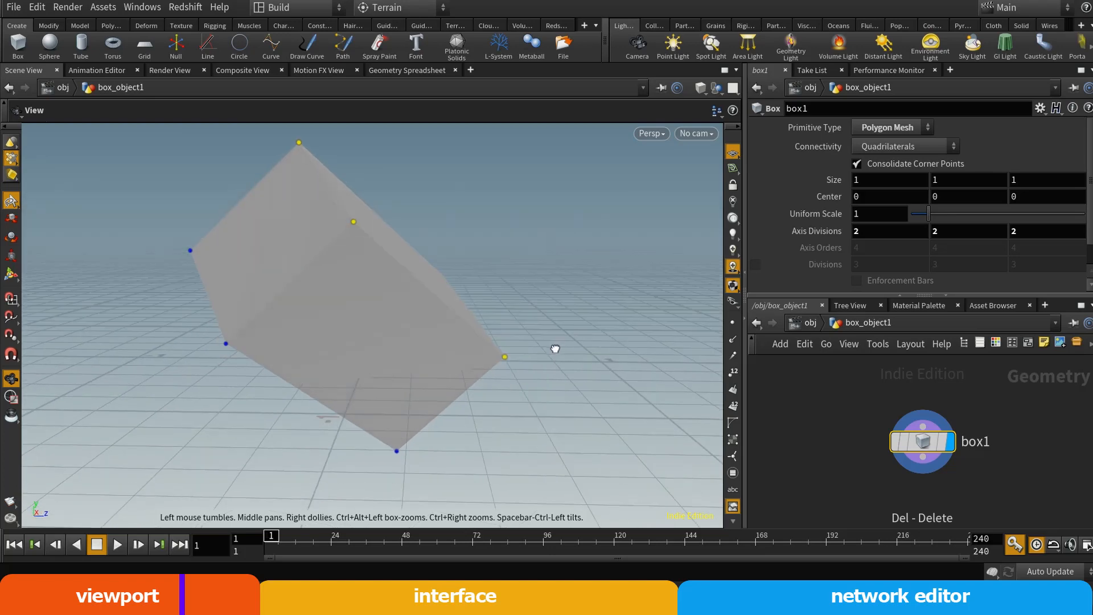
# Activate the Select tool on the box and turn on Select Whole Geometry
pyautogui.moveTo(319, 347); pyautogui.dragTo(399, 293)
pyautogui.press('s')
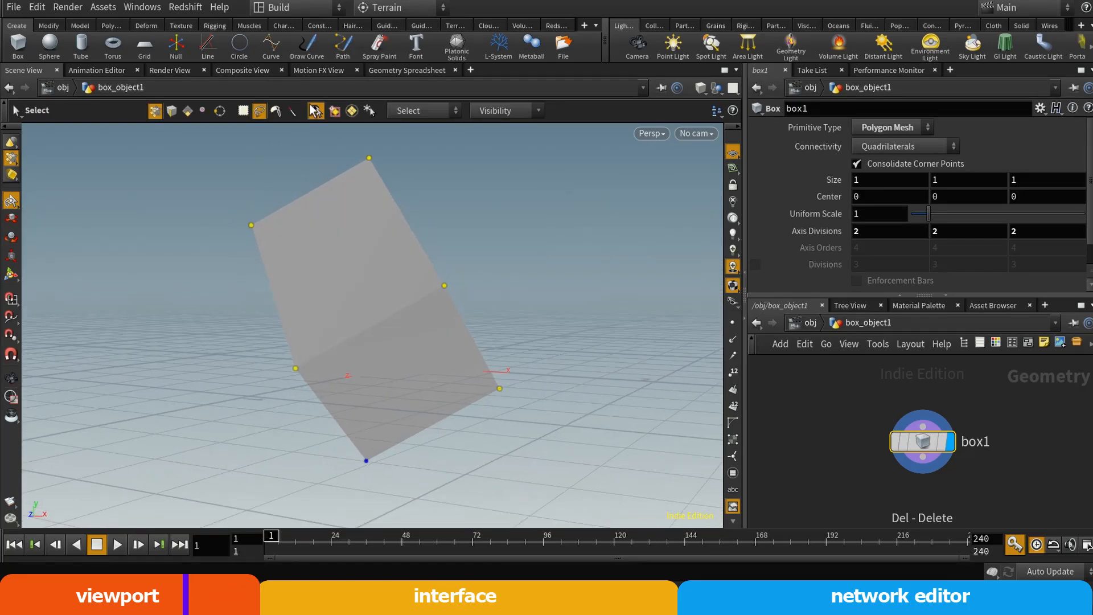
pyautogui.click(316, 110)
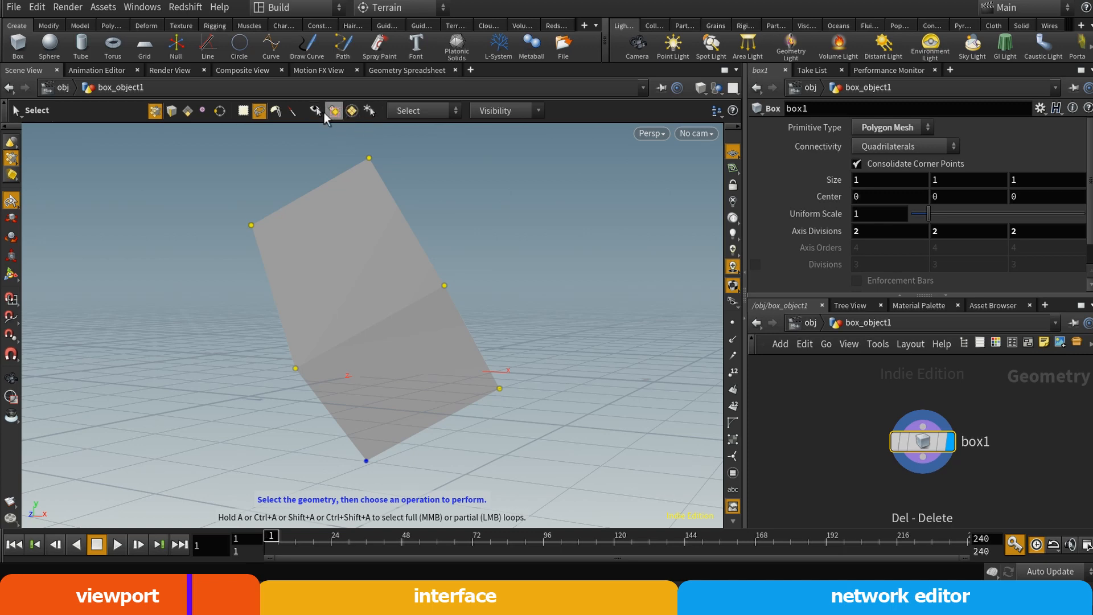
pyautogui.click(369, 110)
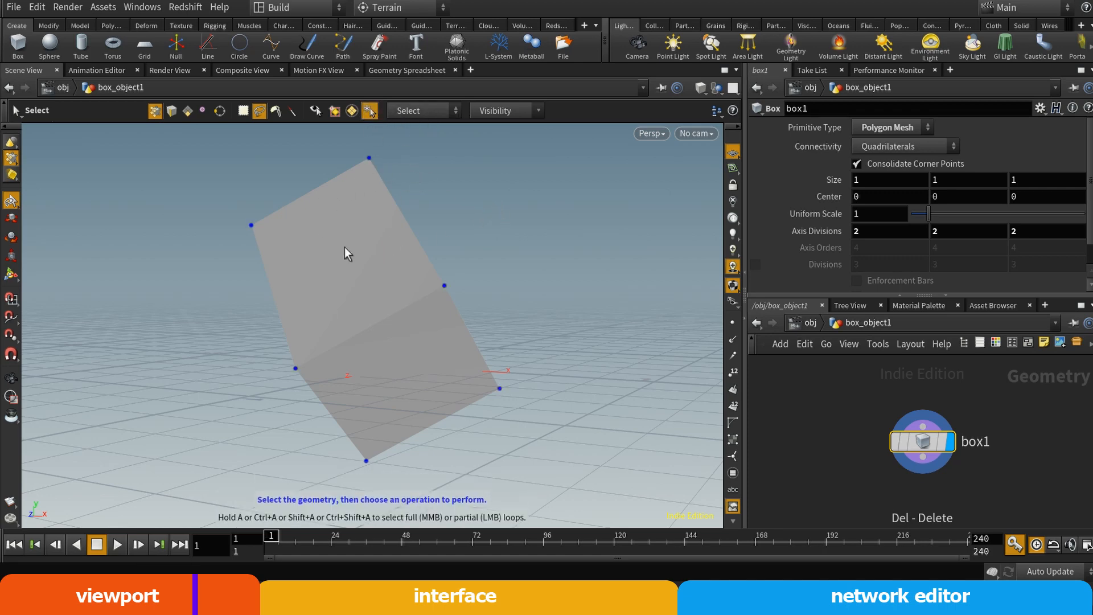
# Select all of the box's points by marquee-selecting only small portions of it in point selection mode
pyautogui.moveTo(557, 444)
pyautogui.mouseDown()
pyautogui.moveTo(411, 259)
pyautogui.moveTo(479, 390)
pyautogui.mouseUp()
pyautogui.moveTo(529, 273); pyautogui.dragTo(474, 310)
pyautogui.moveTo(452, 156)
pyautogui.mouseDown()
pyautogui.moveTo(229, 138)
pyautogui.moveTo(433, 244)
pyautogui.mouseUp()
pyautogui.moveTo(449, 185)
pyautogui.mouseDown()
pyautogui.moveTo(294, 143)
pyautogui.moveTo(438, 289)
pyautogui.mouseUp()
pyautogui.moveTo(457, 221)
pyautogui.mouseDown()
pyautogui.moveTo(186, 221)
pyautogui.moveTo(401, 213)
pyautogui.mouseUp()
pyautogui.press('2')
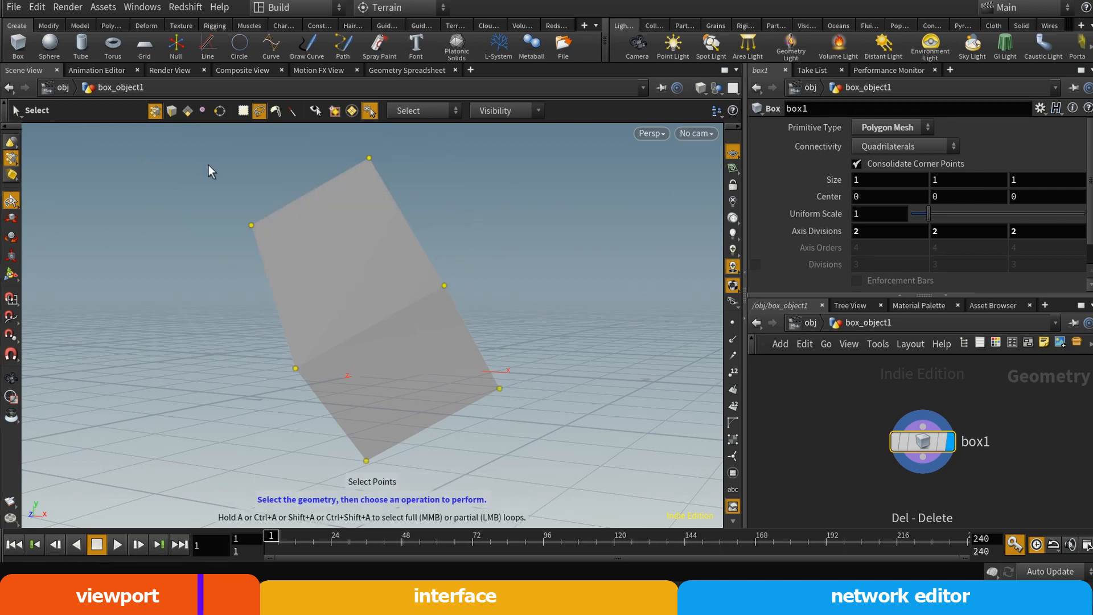
# Switch to edge selection and turn Select Whole Geometry off
pyautogui.click(170, 111)
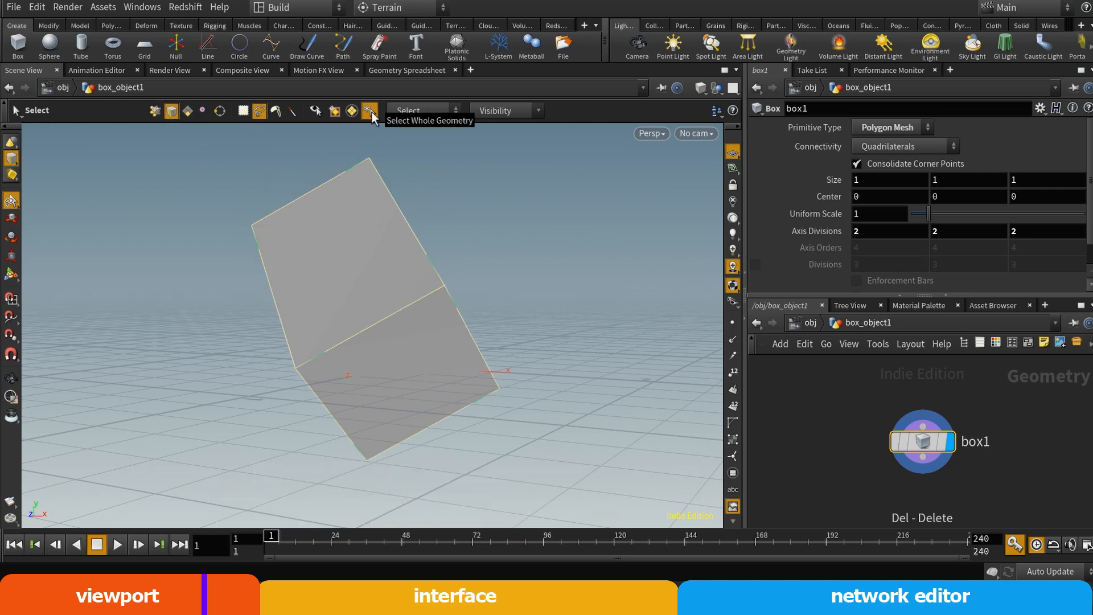
pyautogui.click(373, 111)
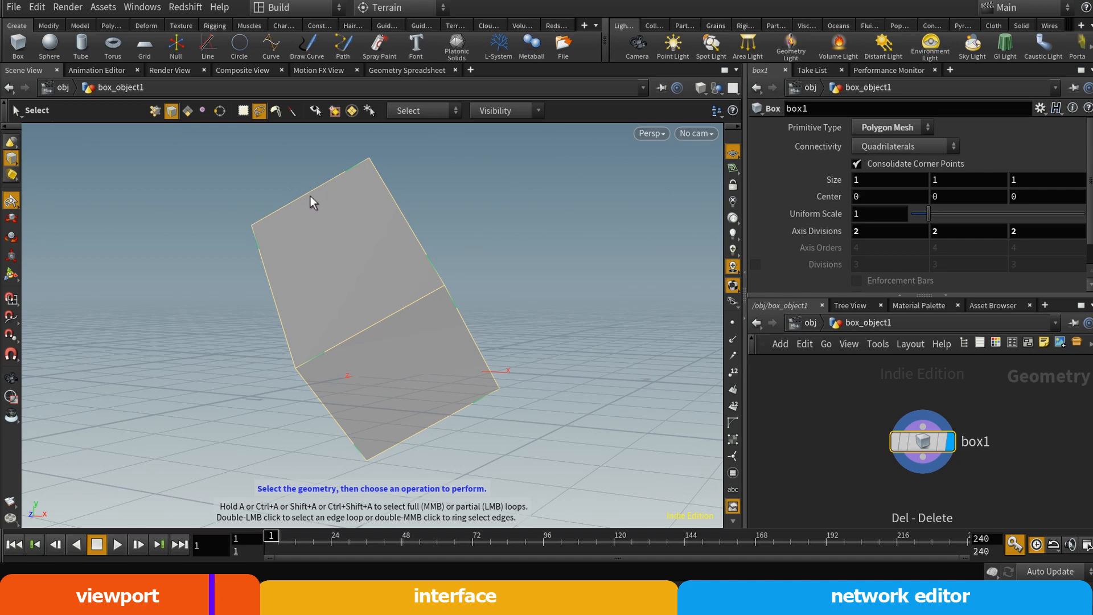
# Go up to the scene level, re-enter the box object and cycle through point, edge and primitive selection
pyautogui.press('u')
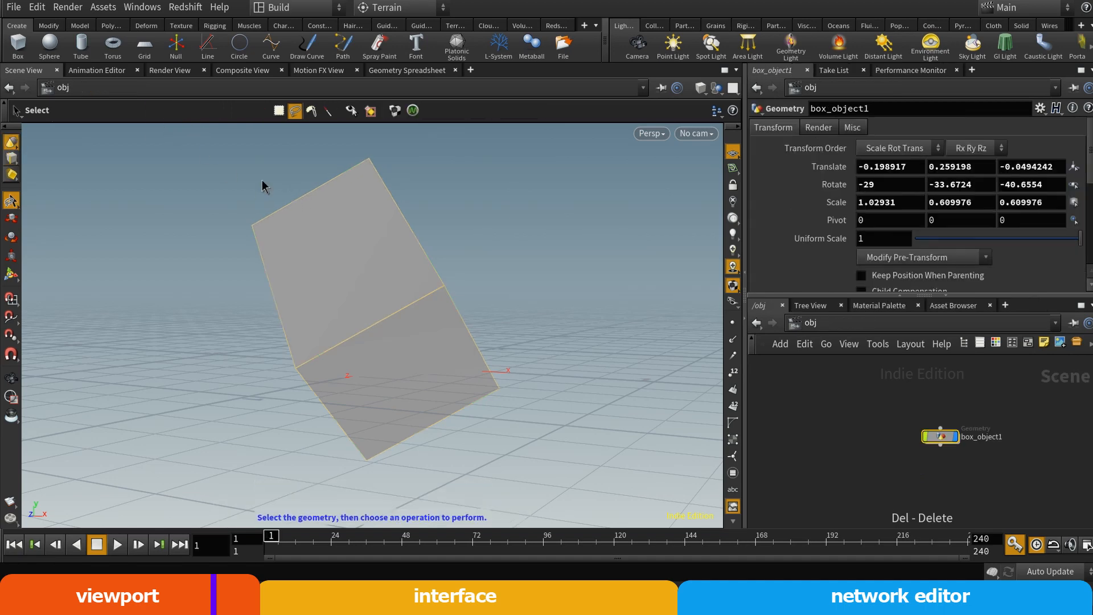
pyautogui.doubleClick(291, 205)
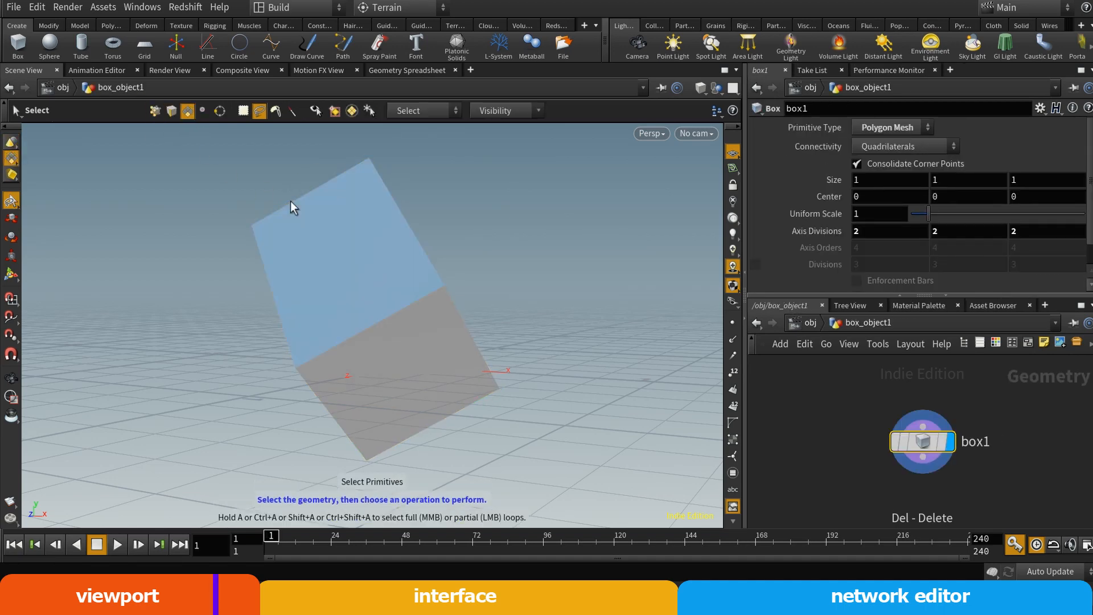
pyautogui.press('2')
pyautogui.press('3')
pyautogui.press('4')
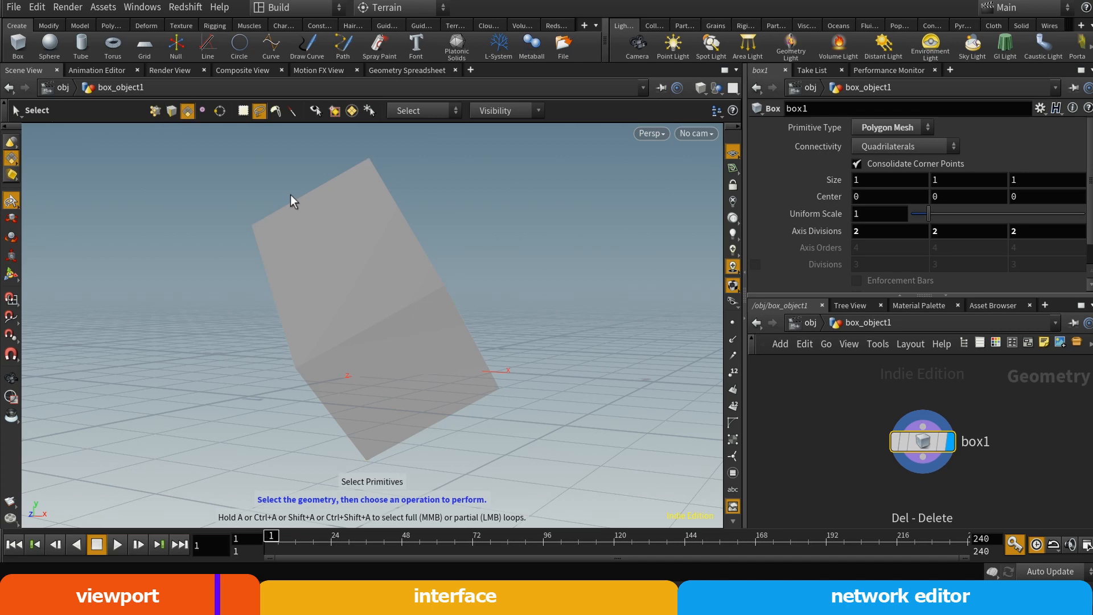
# Re-enter the box from the scene level in point selection mode and clear the point selection
pyautogui.press('u')
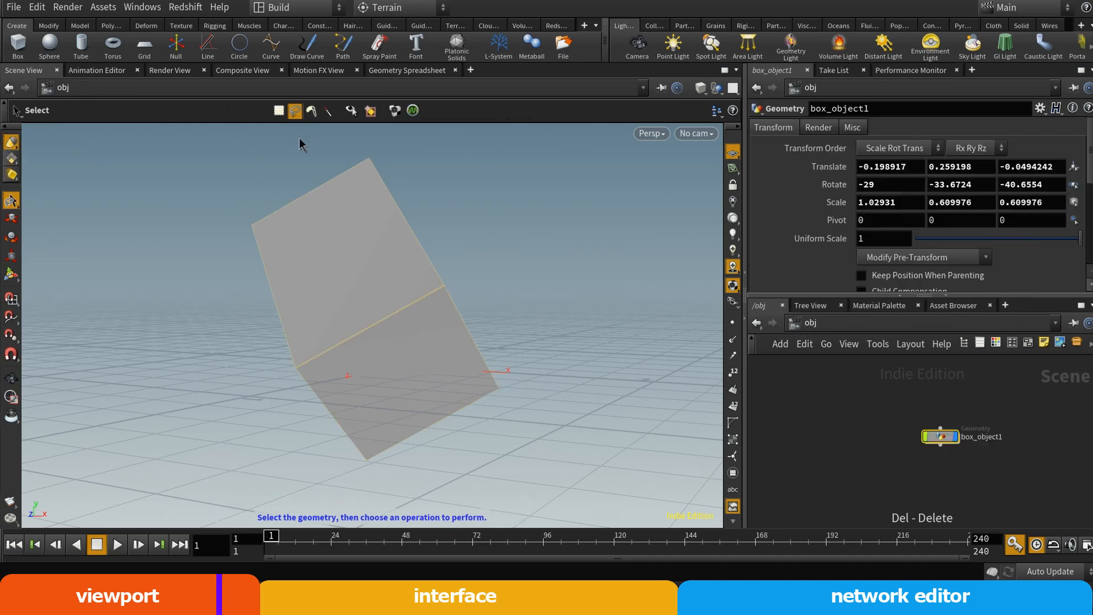
pyautogui.press('2')
pyautogui.press('3')
pyautogui.press('4')
pyautogui.press('2')
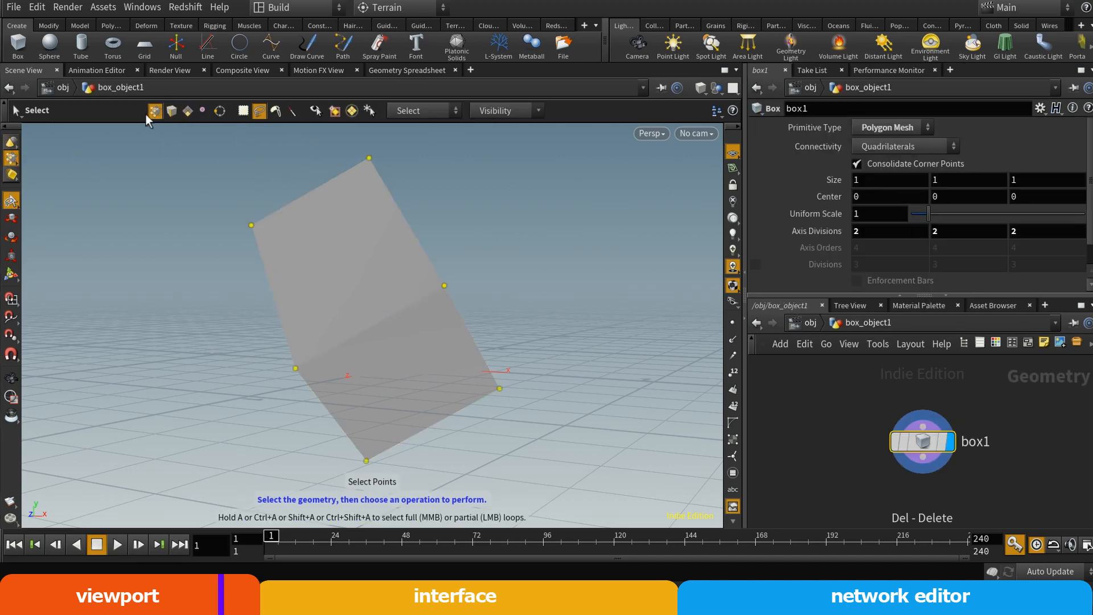
pyautogui.click(251, 224)
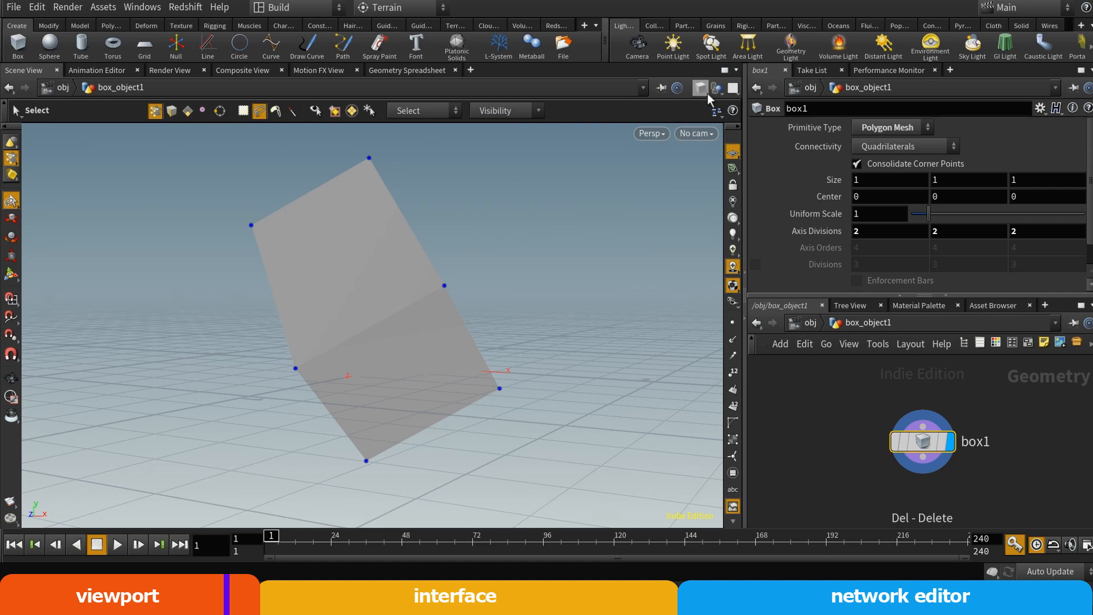
# Look at the box in the Right viewport and in the Top viewport, ending with the View tool active
pyautogui.click(655, 133)
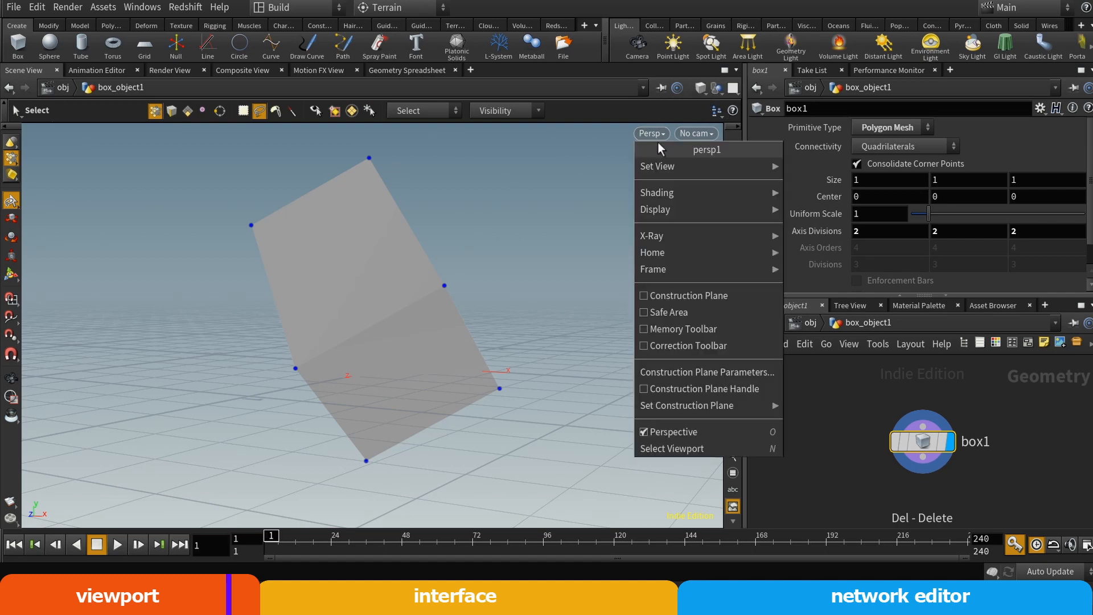
pyautogui.moveTo(673, 165)
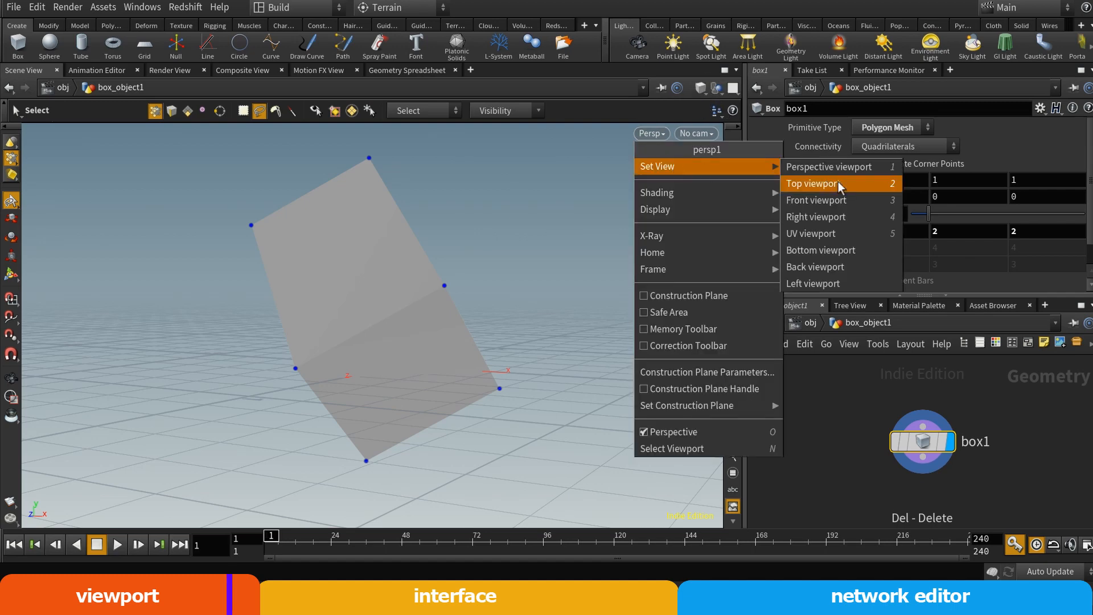
pyautogui.click(832, 211)
pyautogui.click(653, 133)
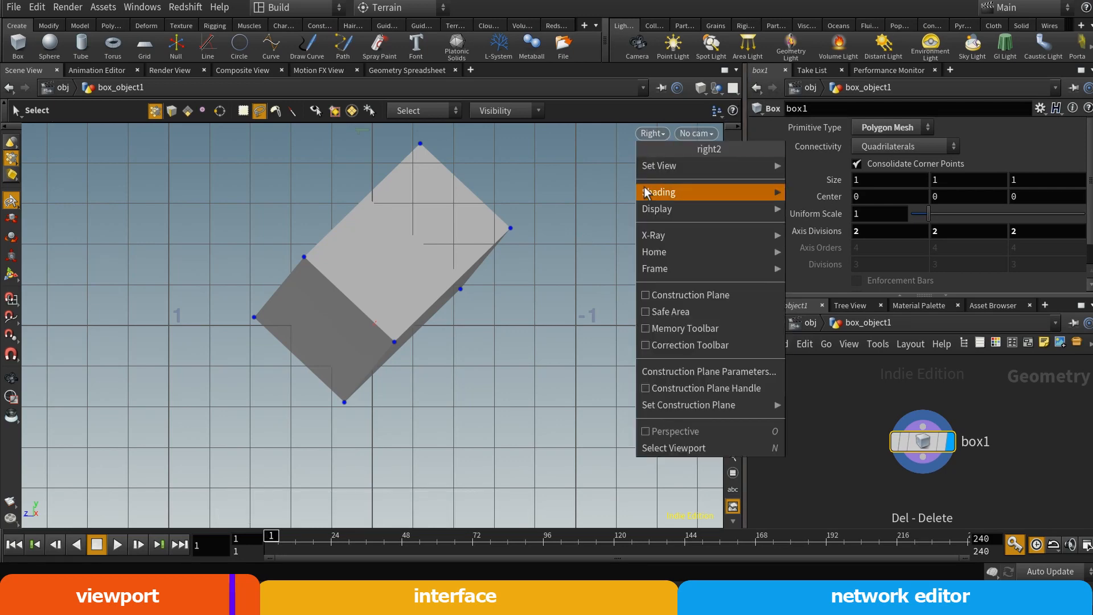
pyautogui.moveTo(661, 166)
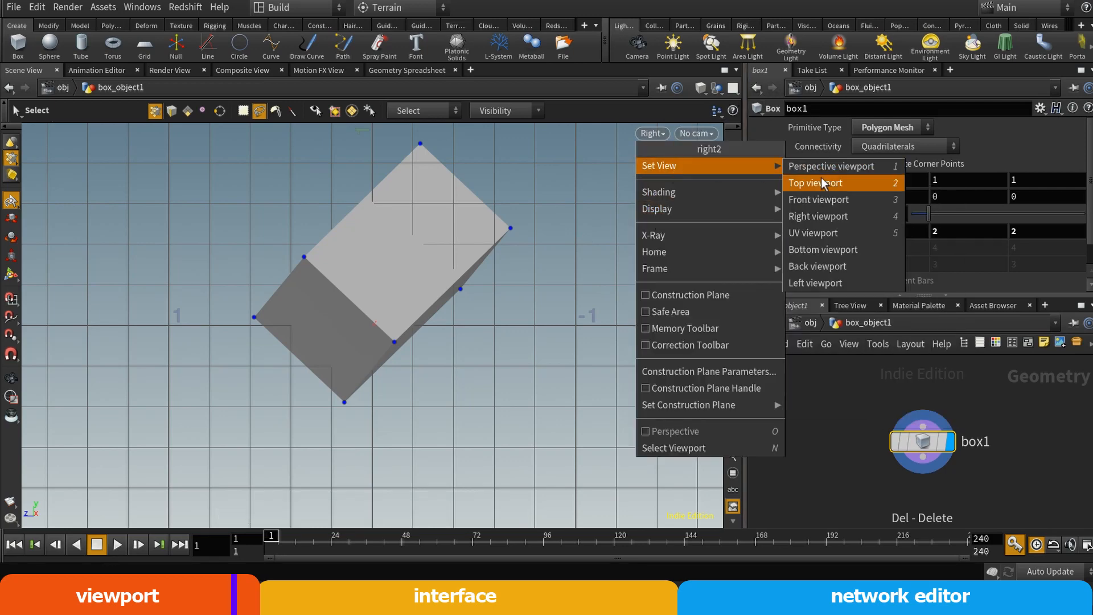
pyautogui.click(821, 182)
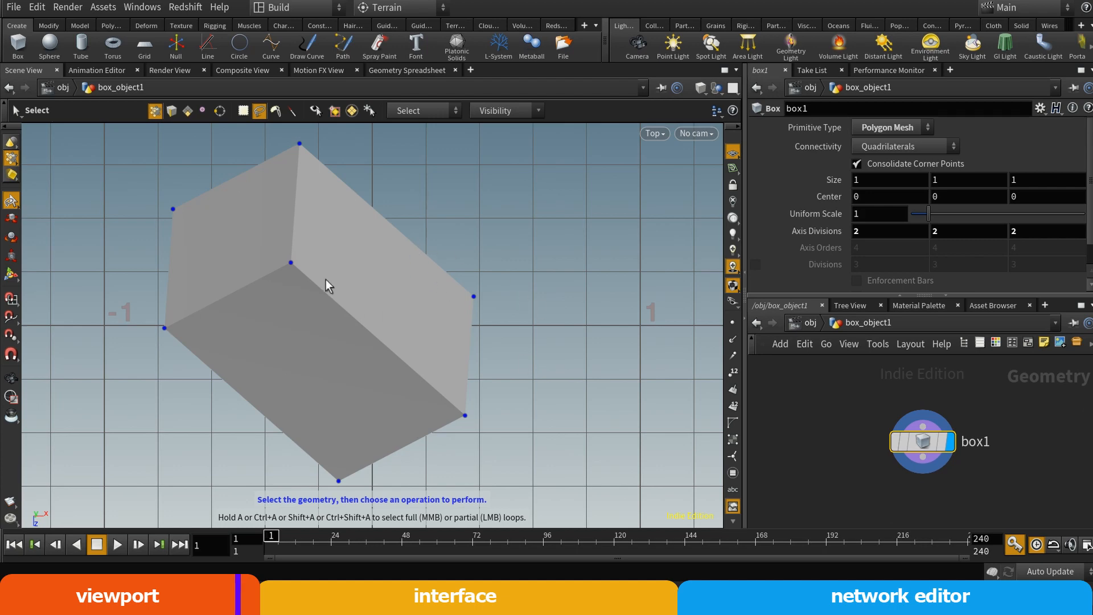
pyautogui.press('Escape')
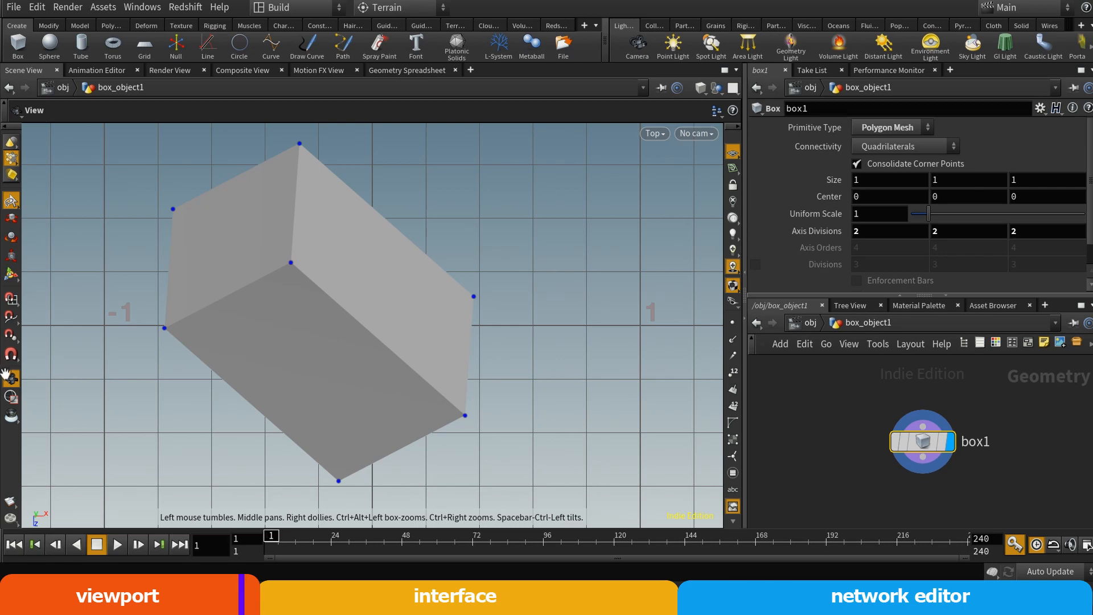
# Cycle the scene view through the Perspective, Top, Right and UV viewports and return to Perspective
pyautogui.hotkey('space', '1')
pyautogui.hotkey('space', '2')
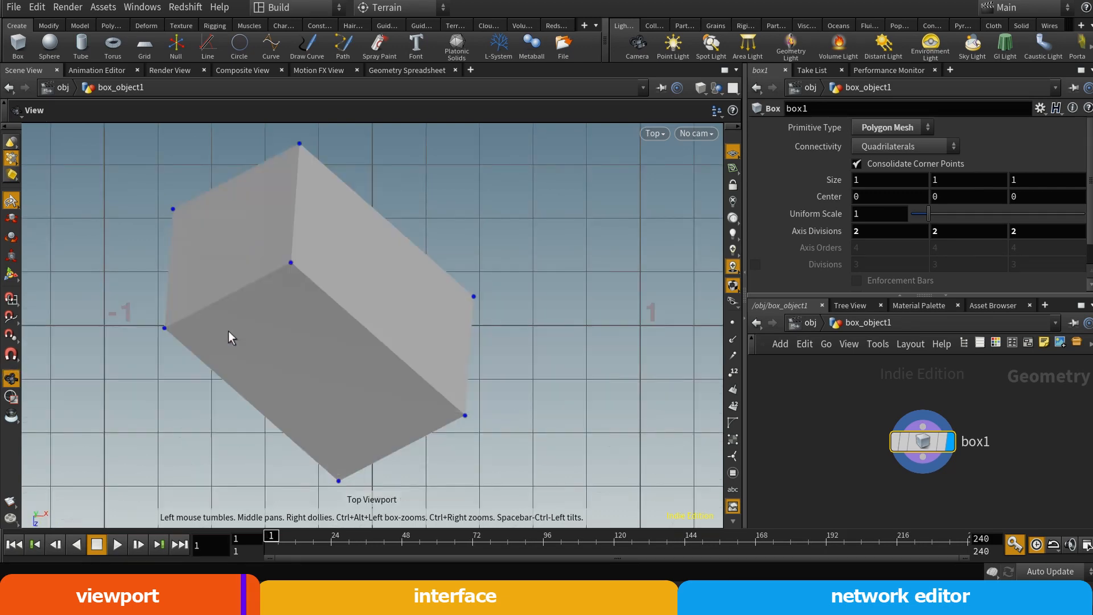
pyautogui.hotkey('space', '4')
pyautogui.hotkey('space', '5')
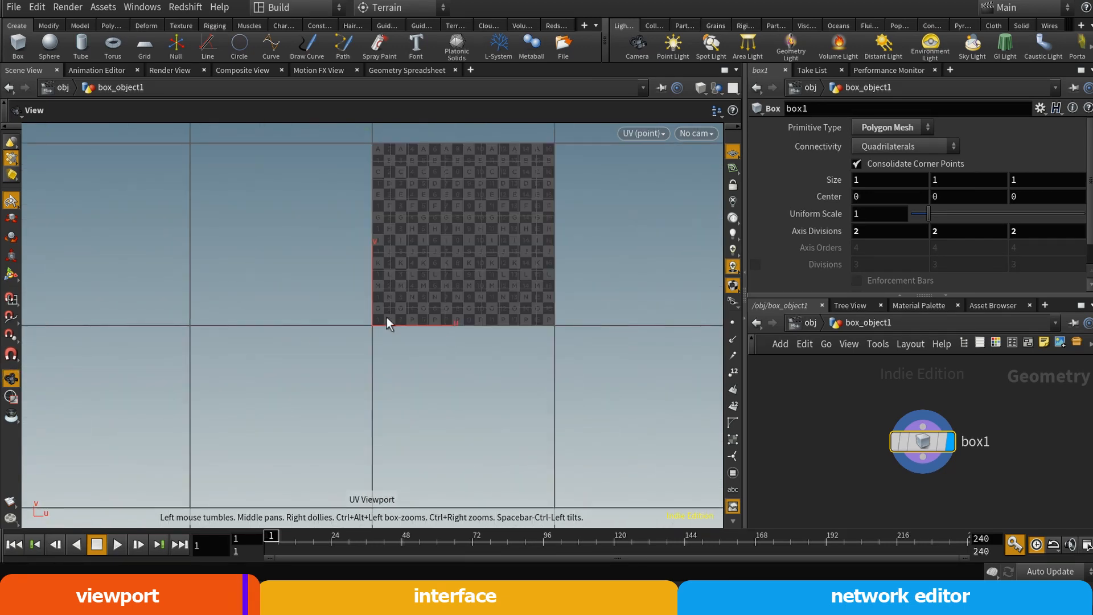
pyautogui.hotkey('space', '1')
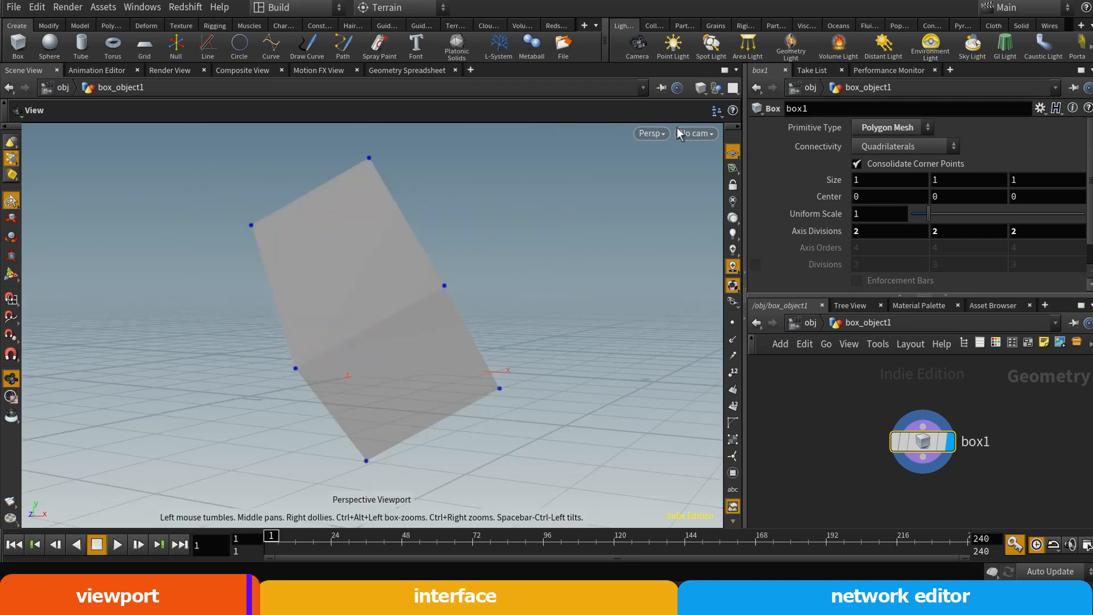
pyautogui.click(659, 133)
pyautogui.click(658, 132)
pyautogui.click(661, 133)
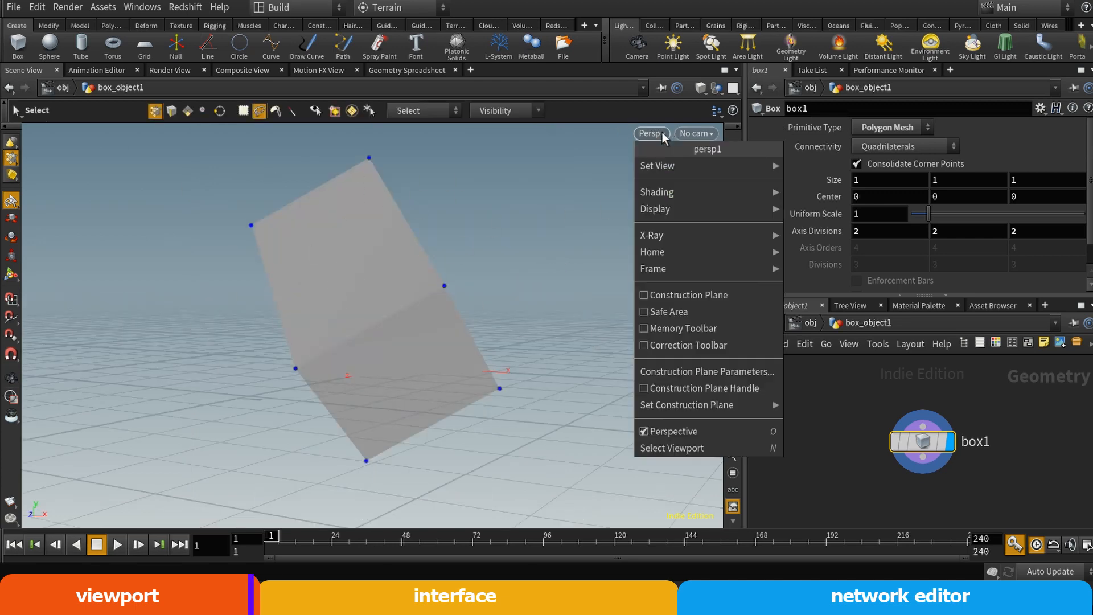
pyautogui.click(600, 161)
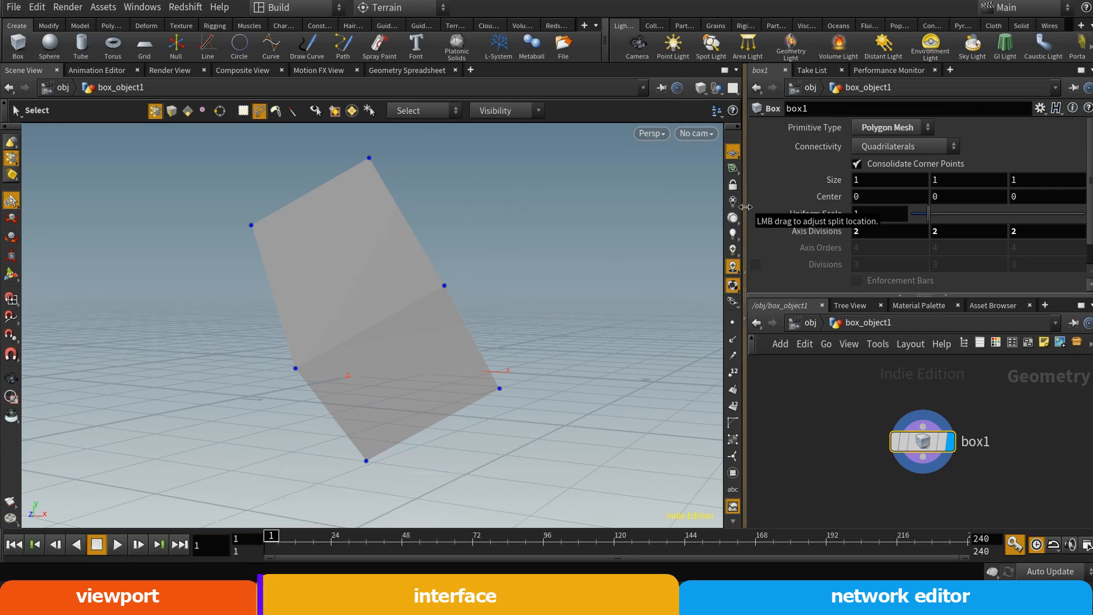
# Widen the scene view, and collapse and restore its neighbouring panes and its operation toolbar
pyautogui.moveTo(745, 206); pyautogui.dragTo(836, 224)
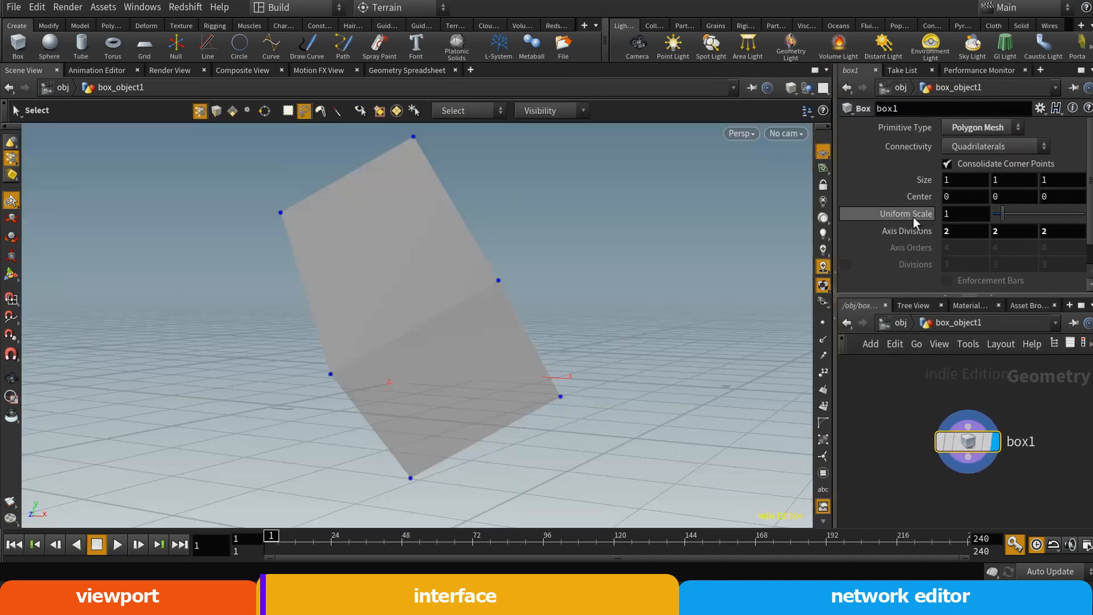
pyautogui.click(836, 320)
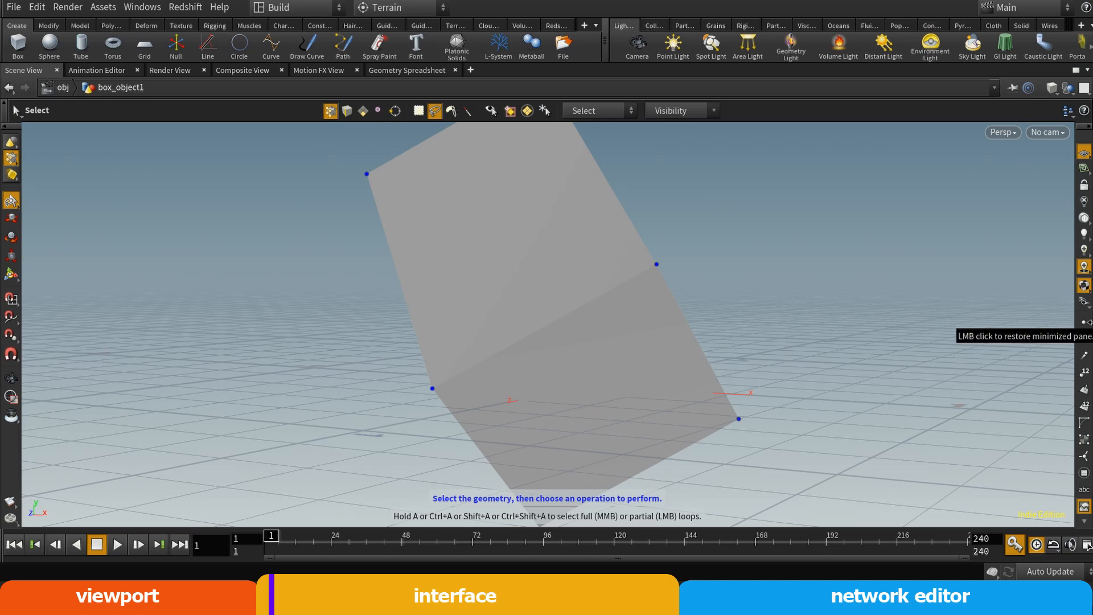
pyautogui.click(1085, 322)
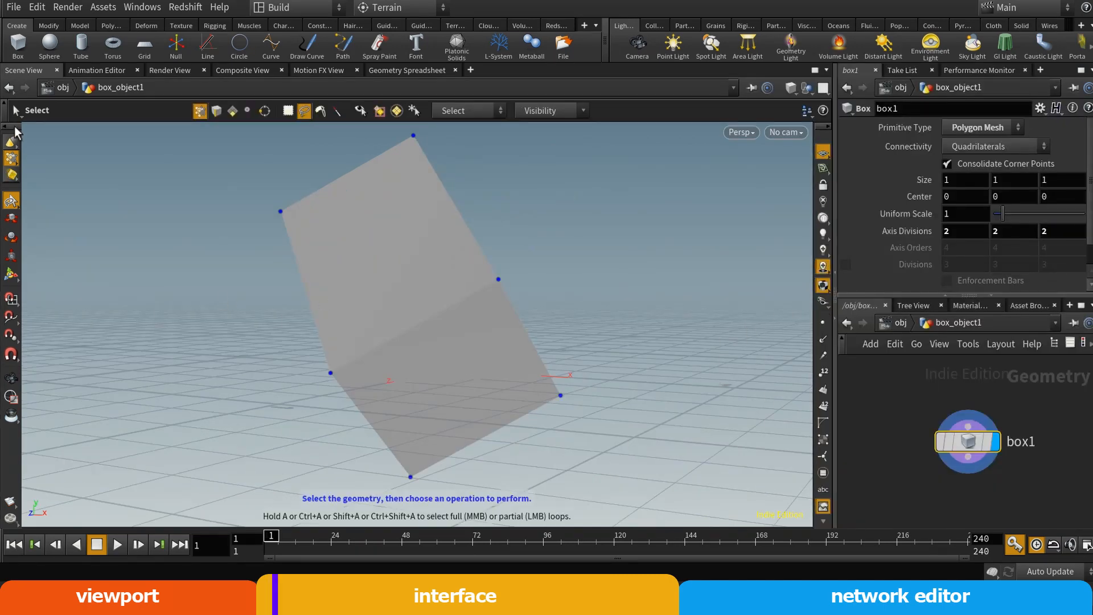
pyautogui.click(15, 103)
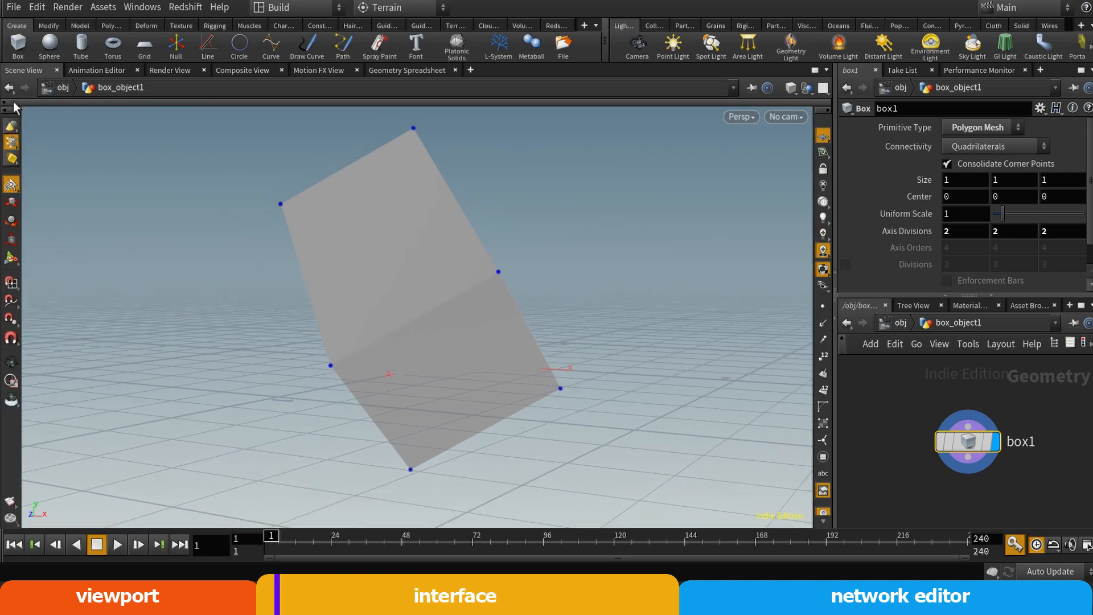
pyautogui.click(14, 104)
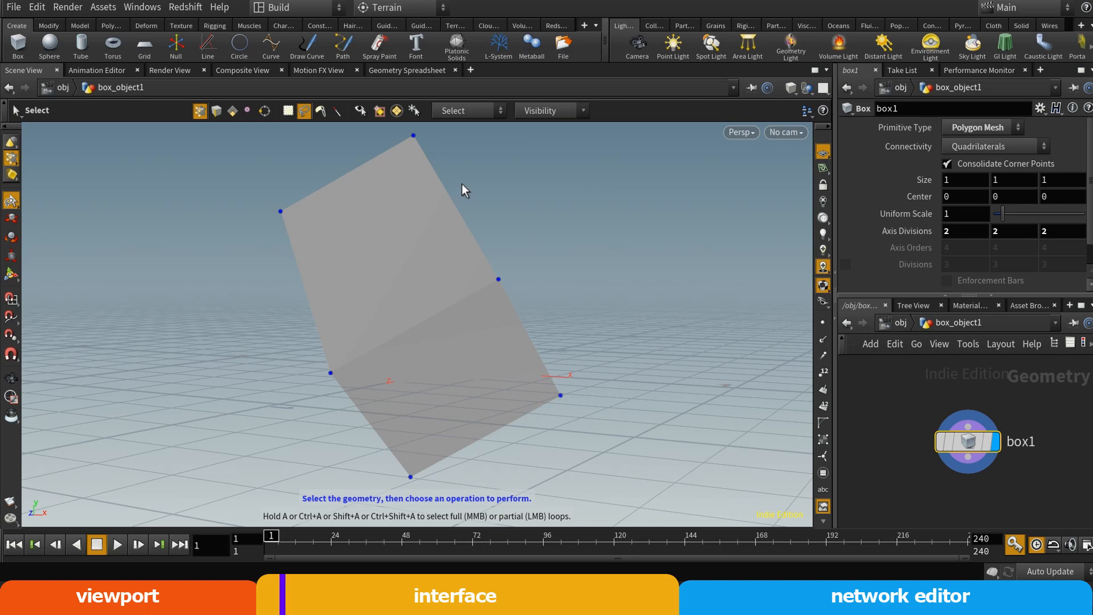
# Save the adjusted layout to the current Build desktop
pyautogui.click(337, 8)
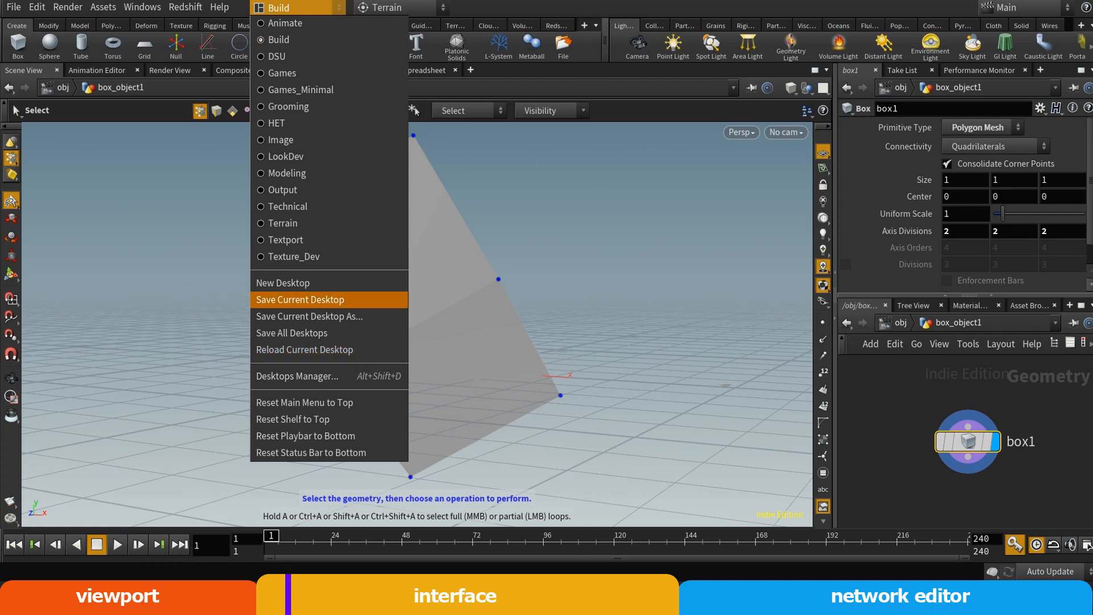
pyautogui.click(342, 299)
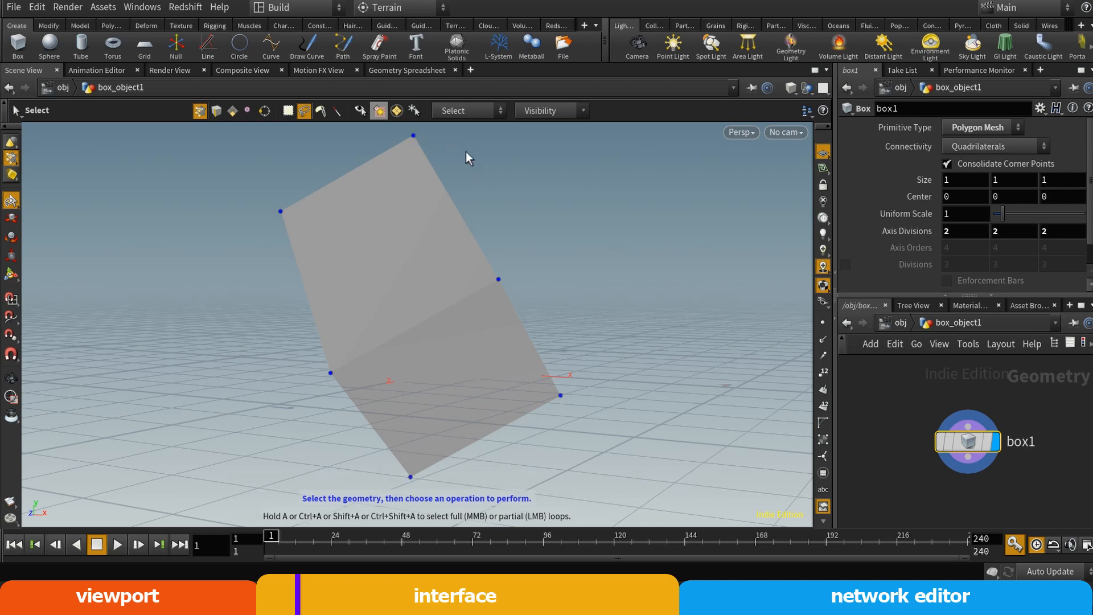
# Reselect the Build desktop and narrow the scene view to give the parameter and network panes more width
pyautogui.click(288, 8)
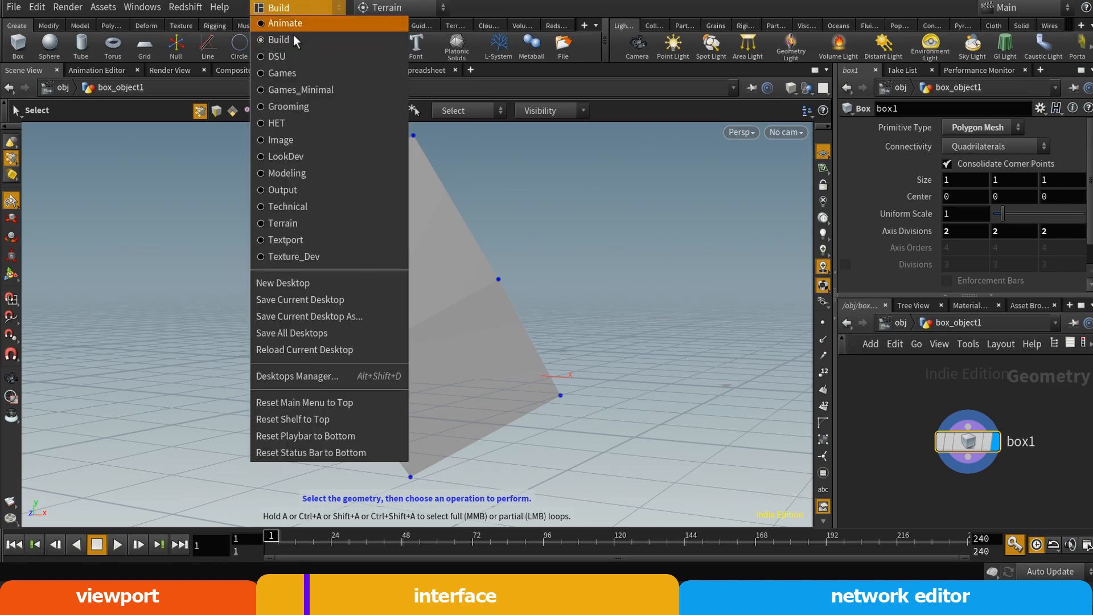
pyautogui.click(336, 40)
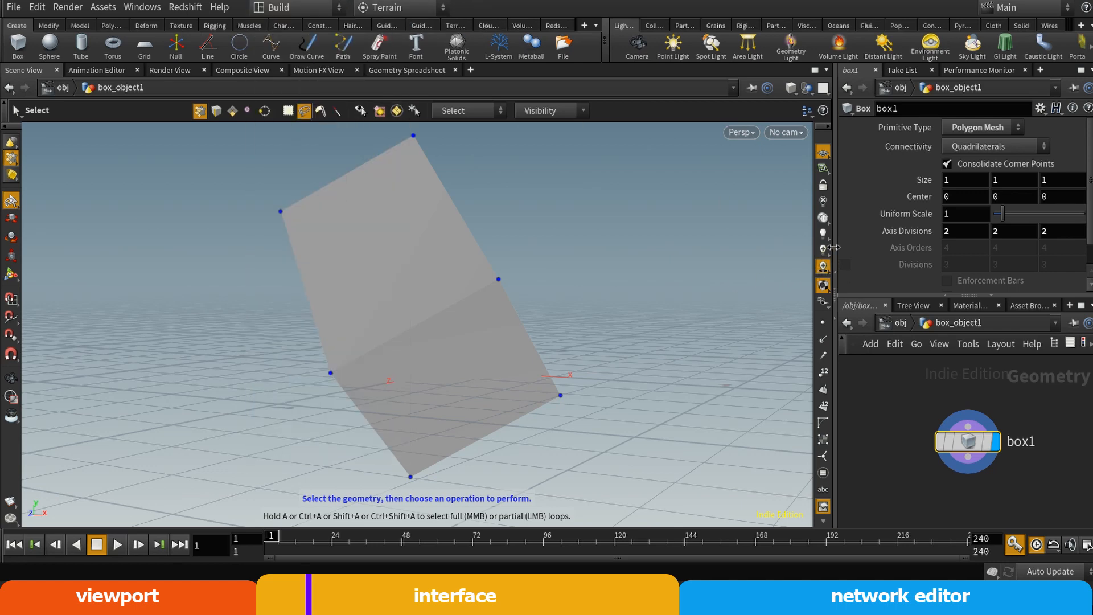
pyautogui.moveTo(835, 243); pyautogui.dragTo(718, 245)
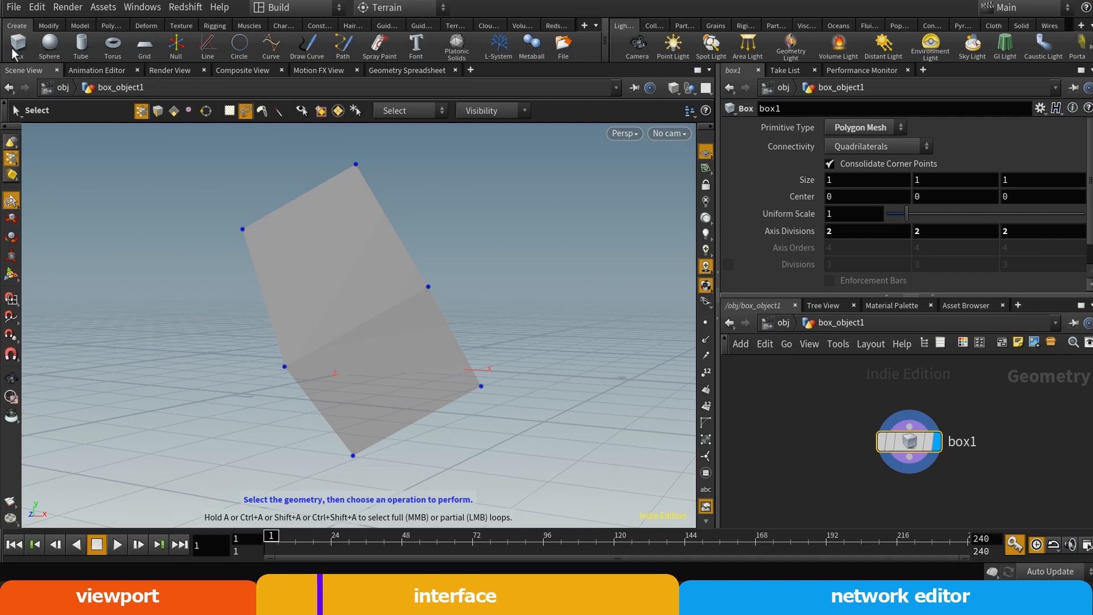
# Place a sphere at about (0.73, 0.30, -0.45) and a torus at about (-0.97, 0.12, 0.56) on opposite sides of the box
pyautogui.click(50, 44)
pyautogui.click(571, 297)
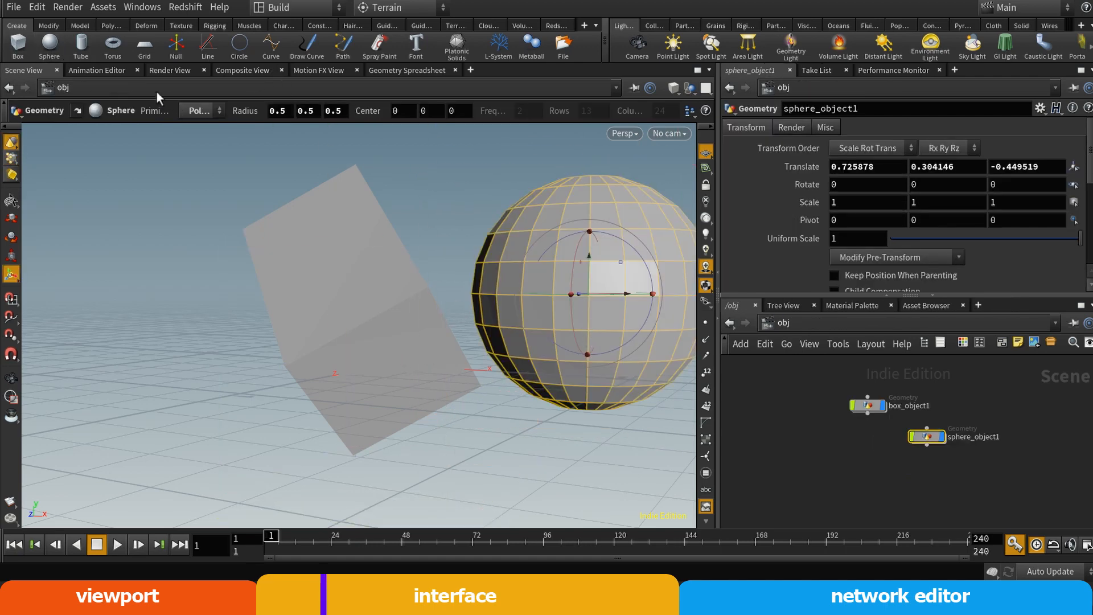
pyautogui.click(112, 45)
pyautogui.click(125, 338)
pyautogui.keyDown('alt'); pyautogui.moveTo(431, 348); pyautogui.dragTo(451, 378); pyautogui.keyUp('alt')
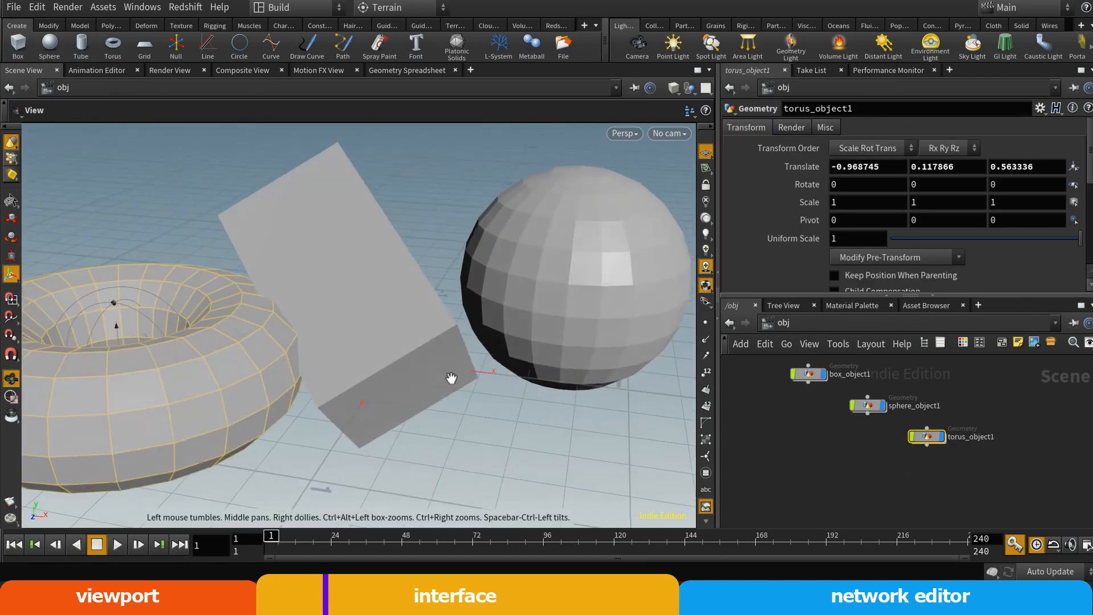
pyautogui.keyDown('alt'); pyautogui.moveTo(452, 378); pyautogui.dragTo(476, 377, button='right'); pyautogui.keyUp('alt')
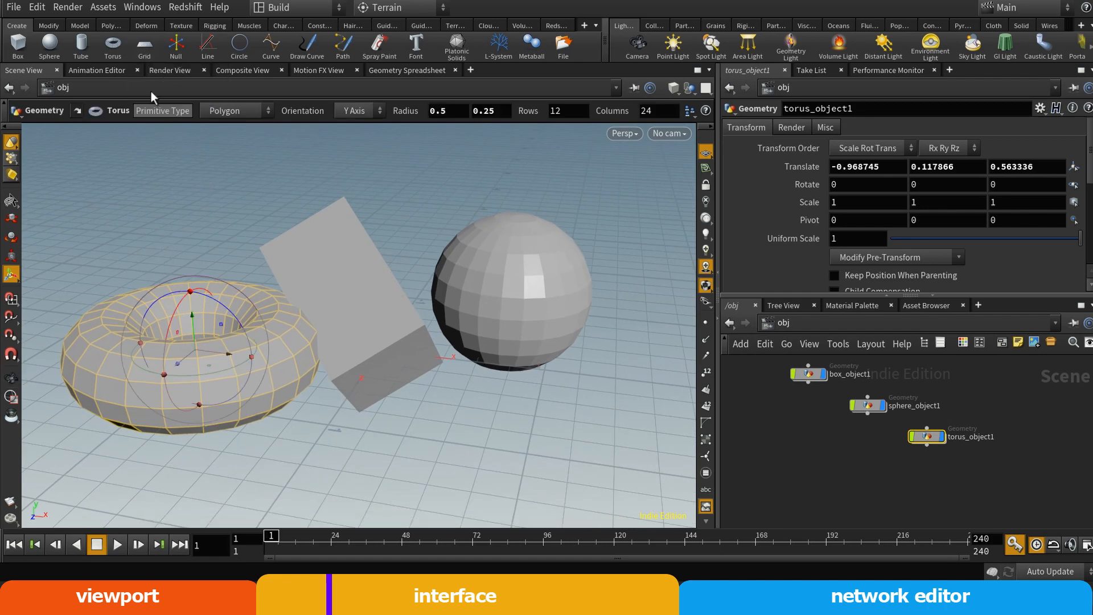
# Switch from the torus's creation handle to the Select tool
pyautogui.click(12, 201)
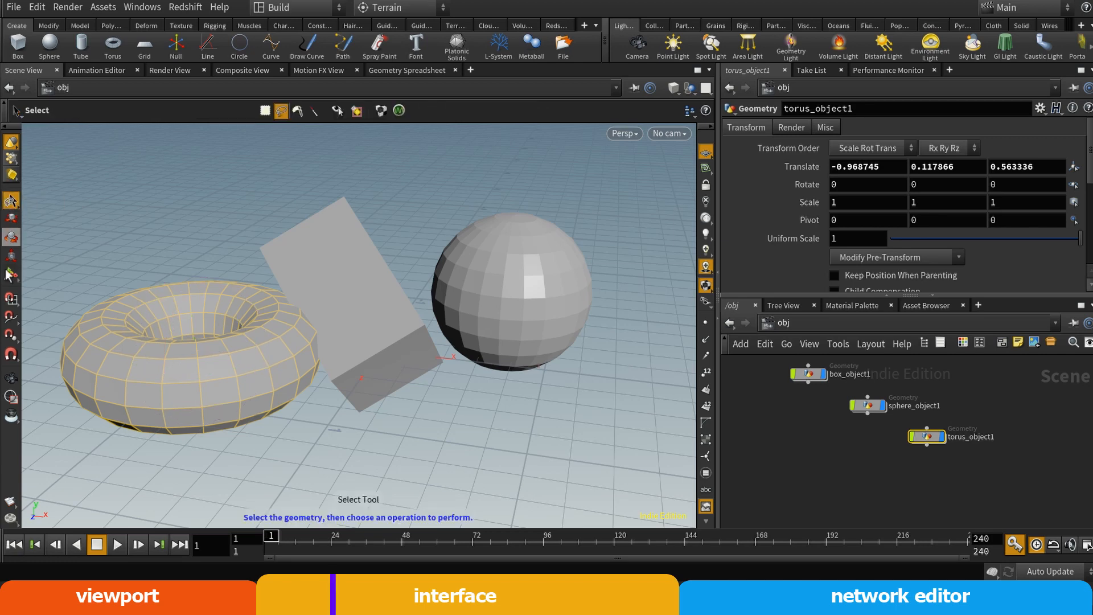
pyautogui.click(11, 274)
pyautogui.click(11, 201)
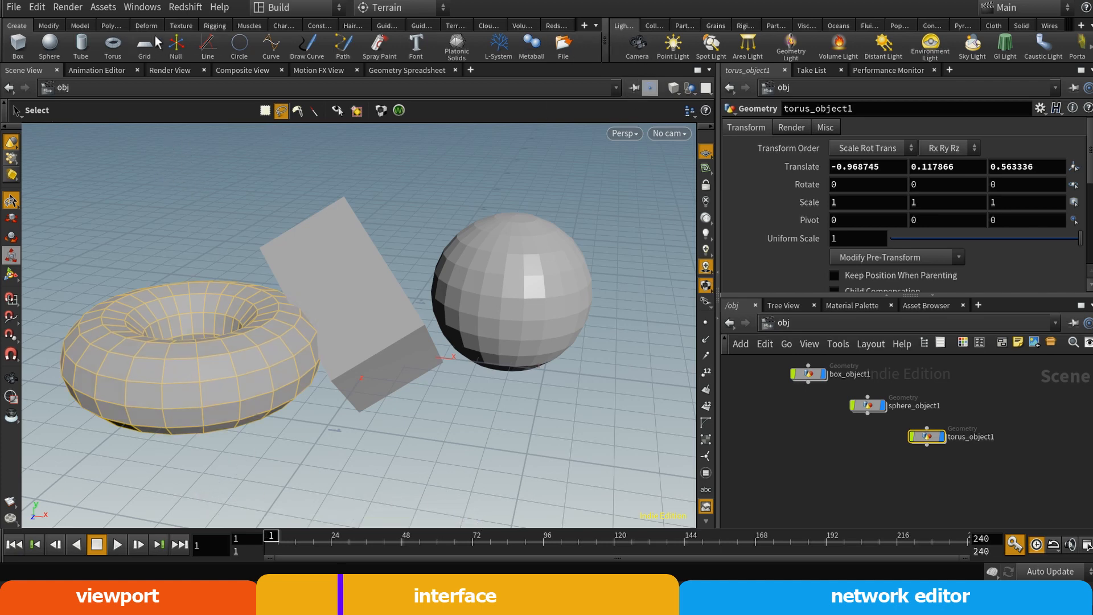
# Widen the modeling tool shelf, browse its Modify and Polygon tool sets, and return to the Create set
pyautogui.moveTo(603, 43); pyautogui.dragTo(909, 41)
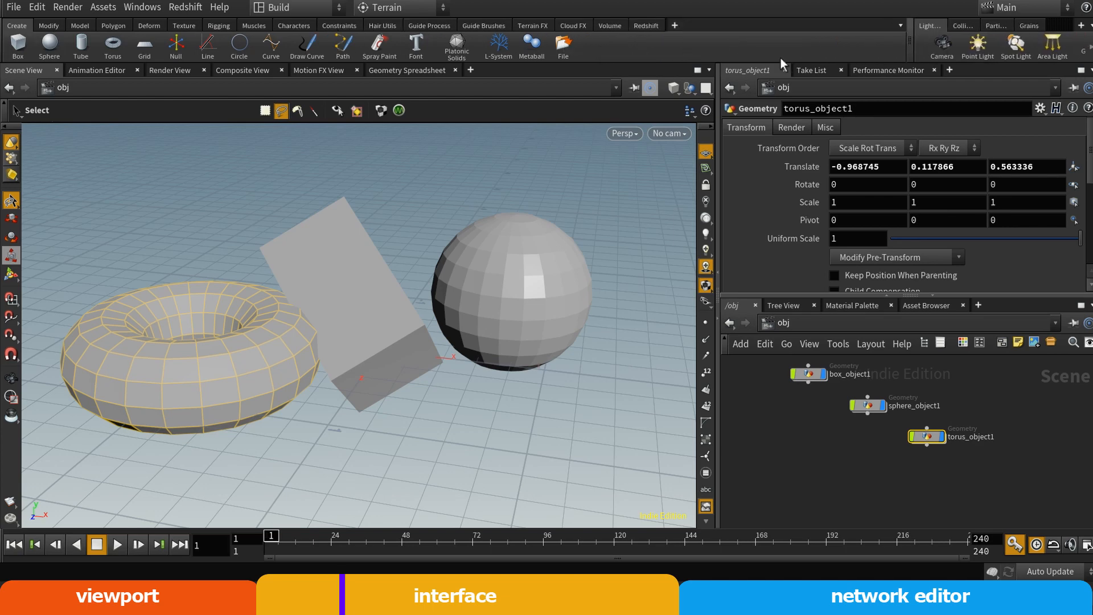
pyautogui.click(45, 26)
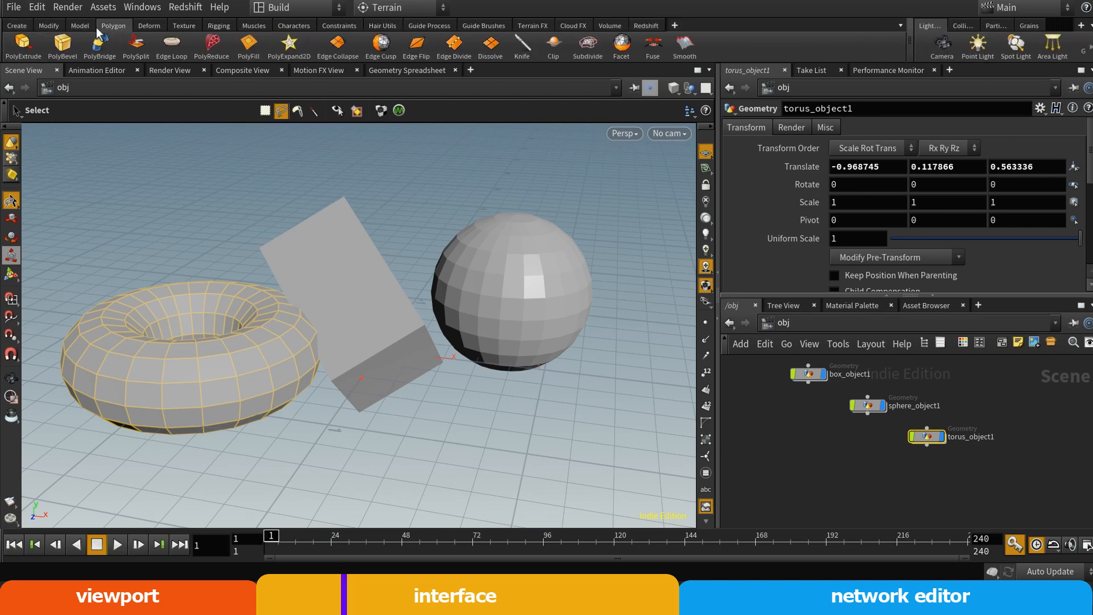
pyautogui.click(17, 26)
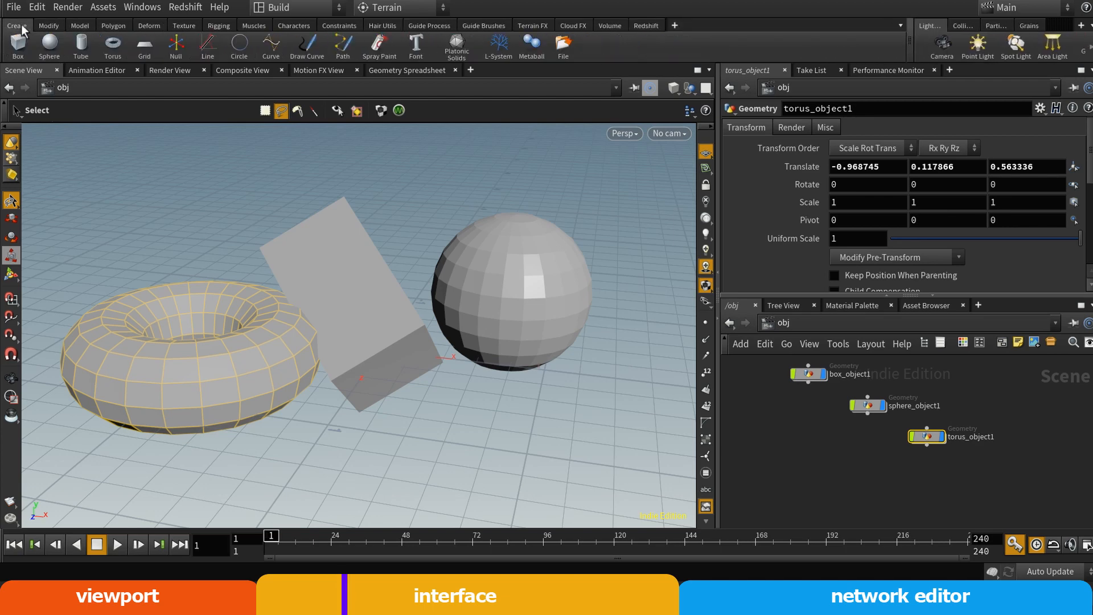
pyautogui.click(51, 26)
pyautogui.click(116, 26)
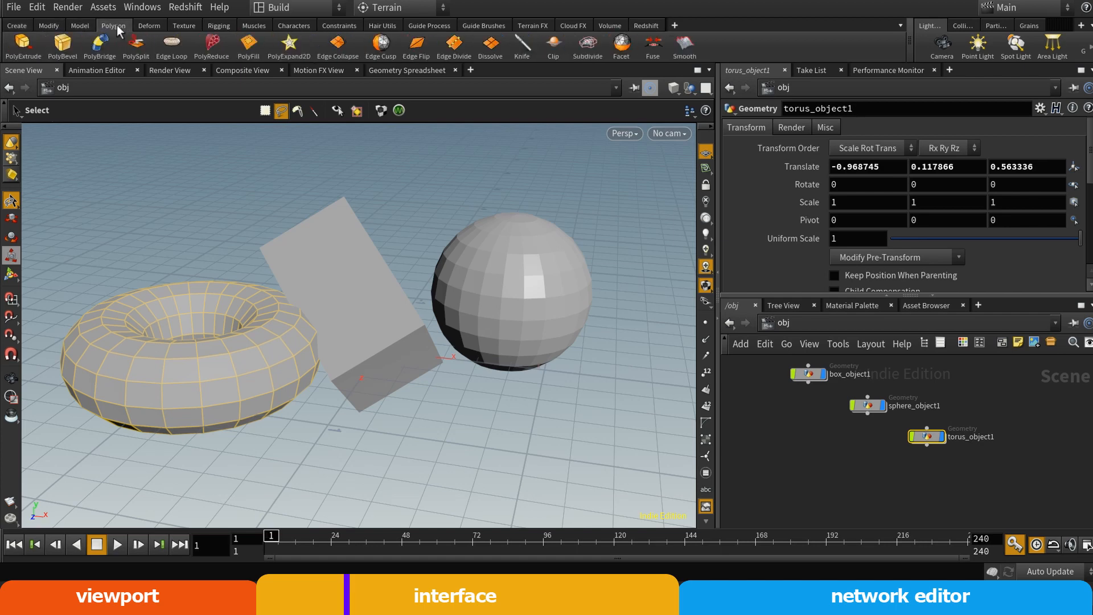
pyautogui.click(18, 27)
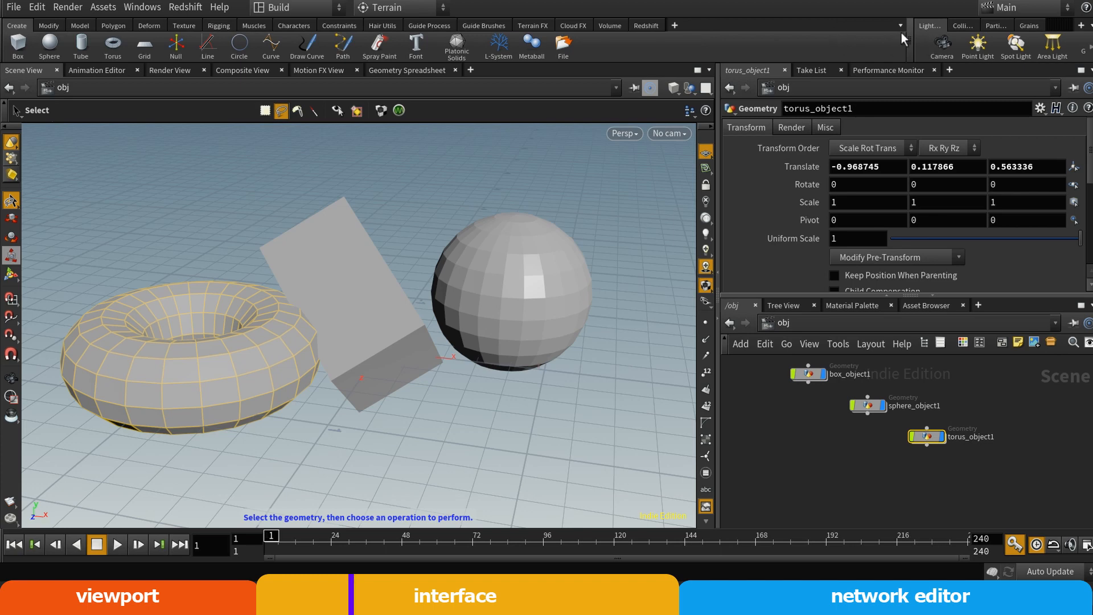
# Collapse the tool shelves and view the Animation Editor and the Render View
pyautogui.click(3, 33)
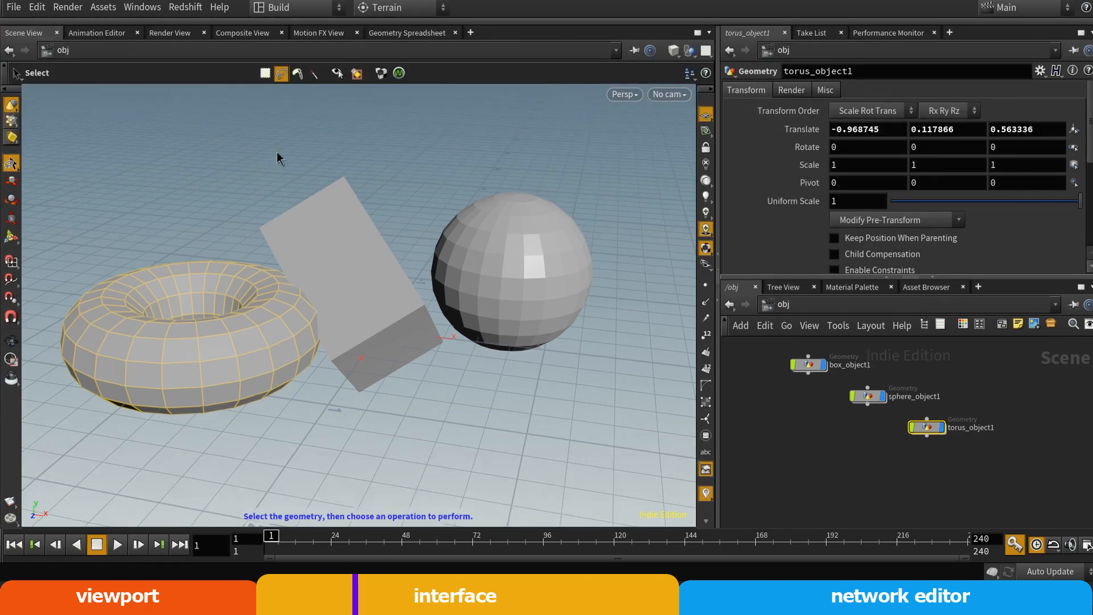
pyautogui.click(94, 35)
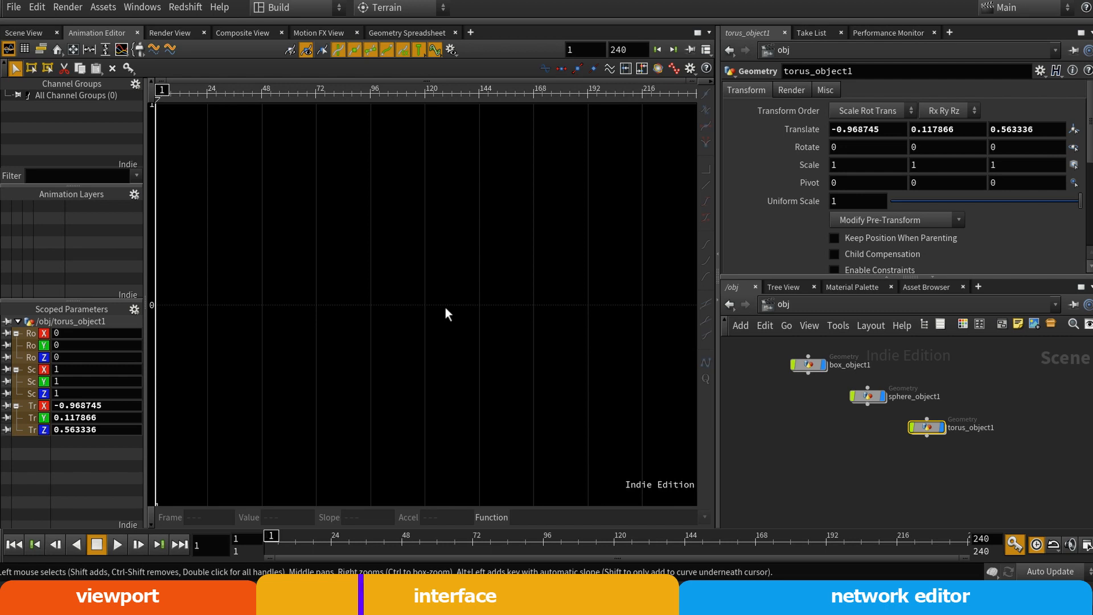
pyautogui.click(172, 32)
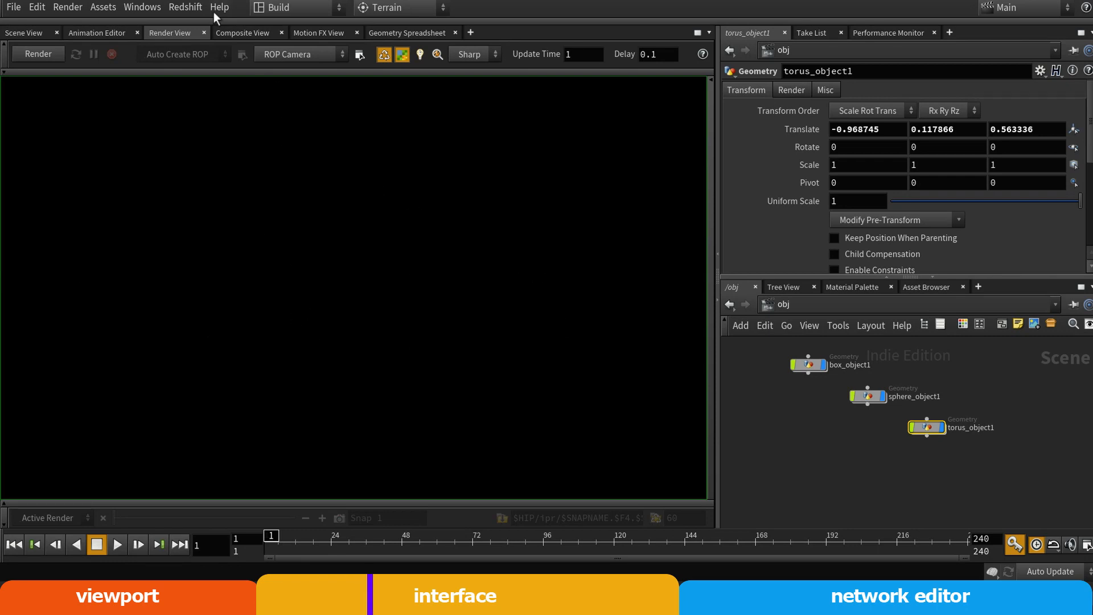
pyautogui.click(233, 23)
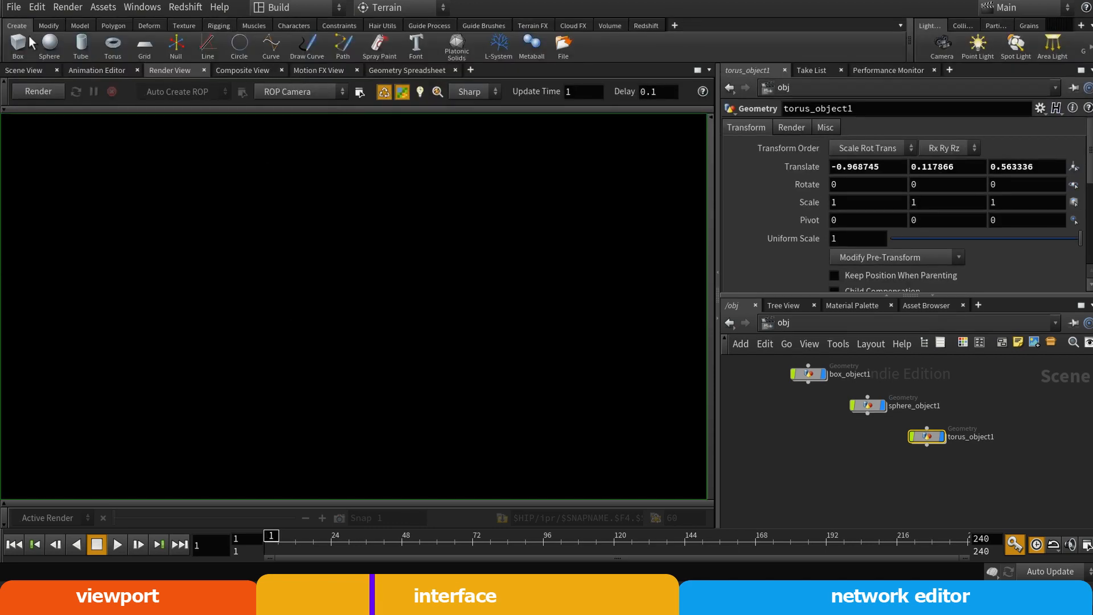
pyautogui.click(250, 63)
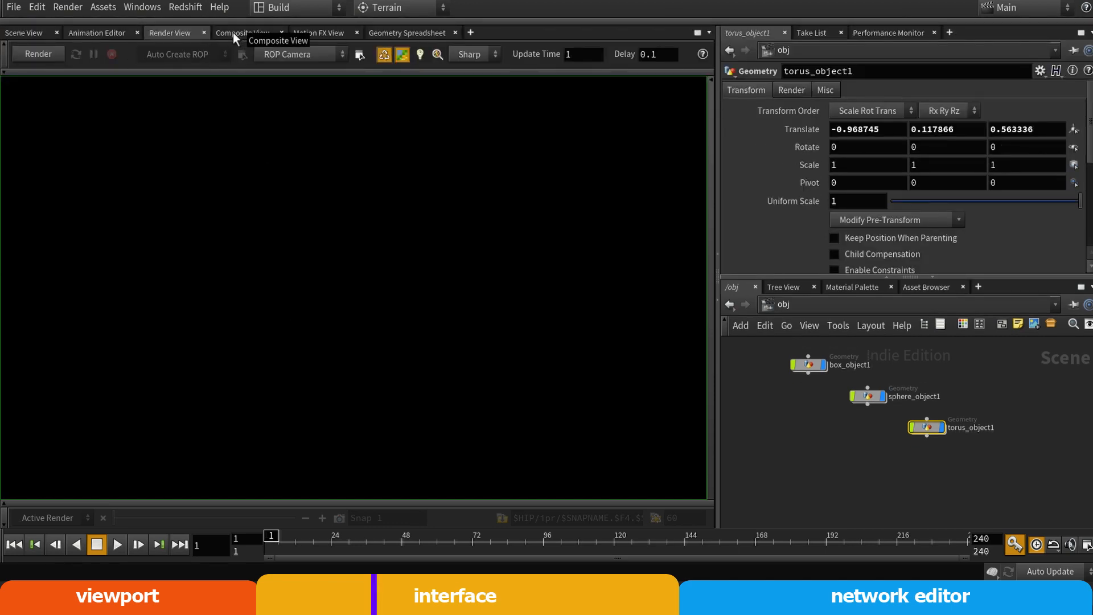
# View the Composite View and the Motion FX View, and close both from the main pane
pyautogui.click(233, 32)
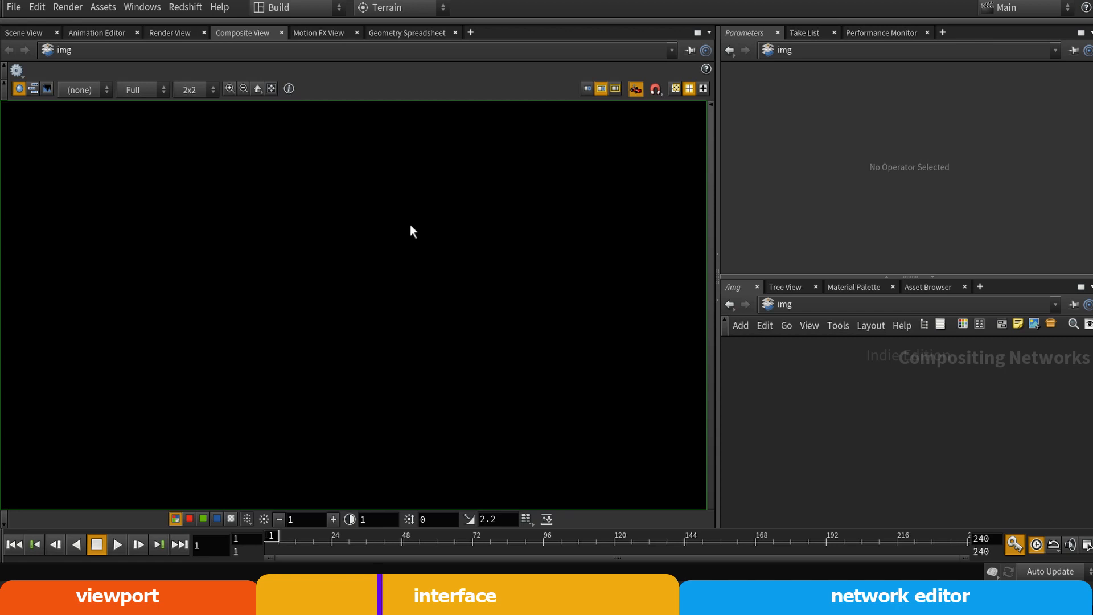
pyautogui.click(282, 33)
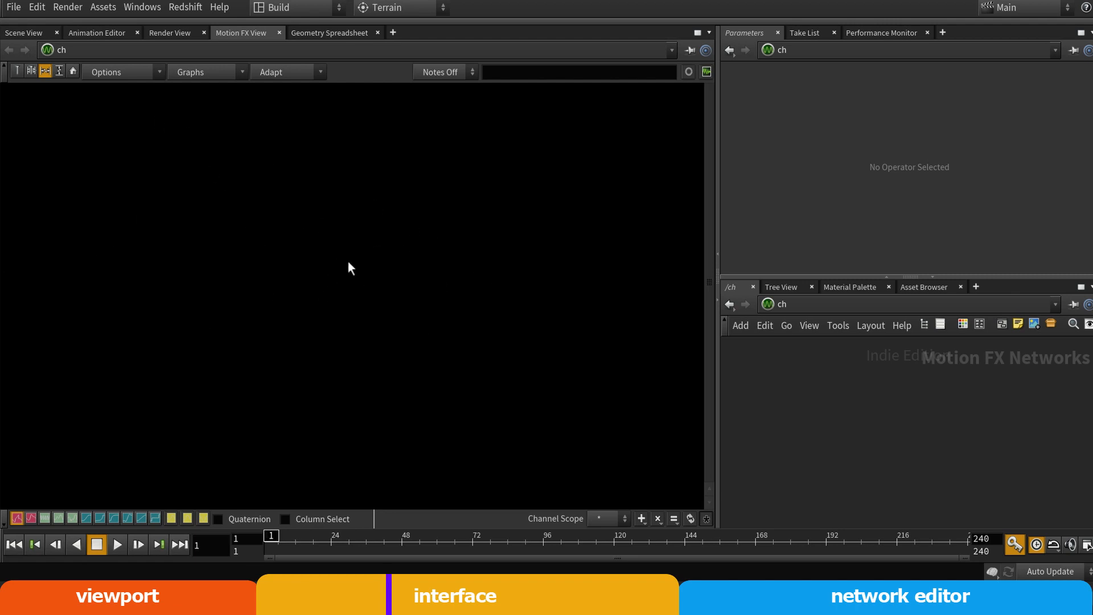
pyautogui.click(280, 33)
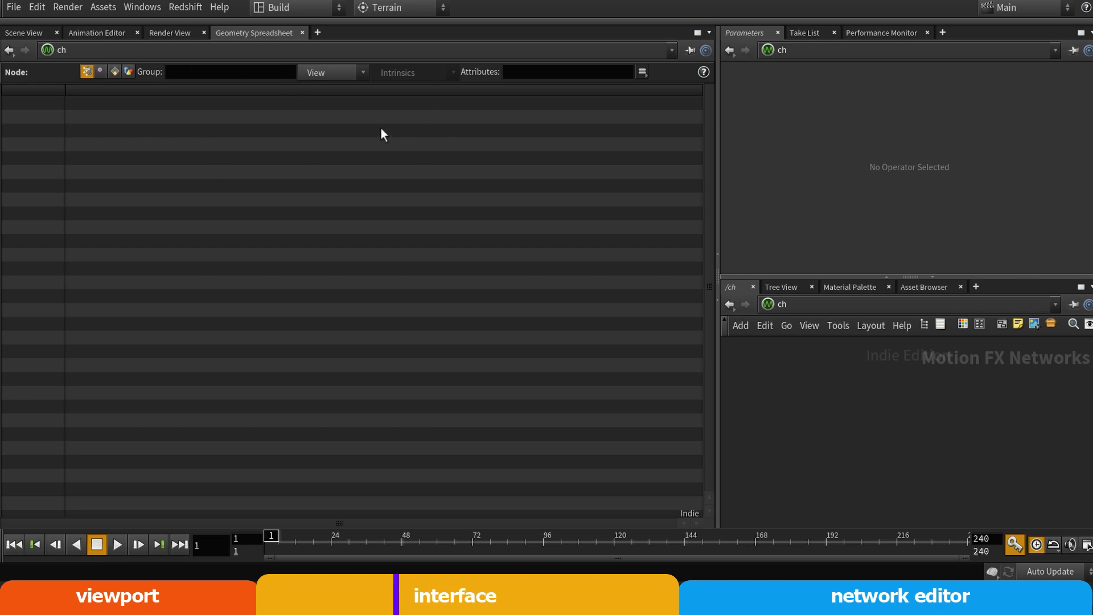
# Split the Geometry Spreadsheet pane top/bottom and enlarge the upper part to about two thirds of the height
pyautogui.click(710, 33)
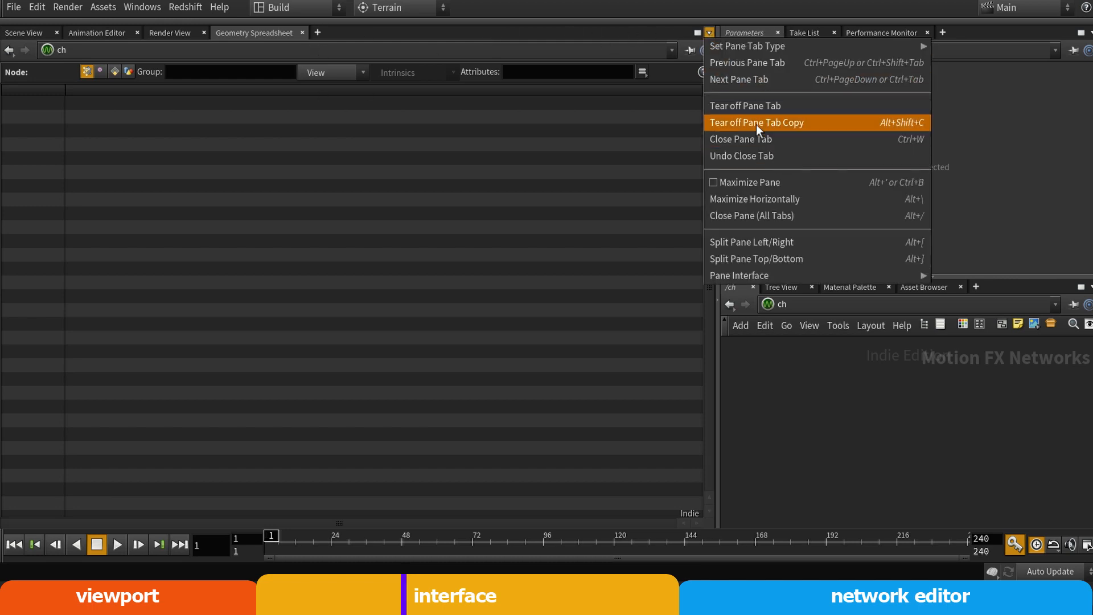
pyautogui.click(763, 261)
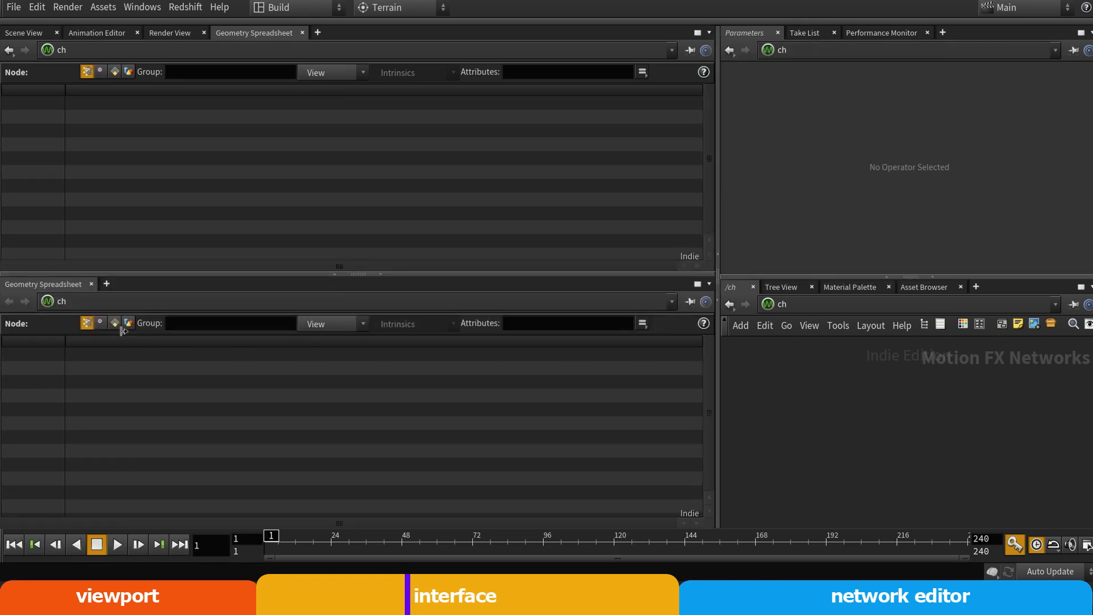
pyautogui.moveTo(128, 276); pyautogui.dragTo(154, 352)
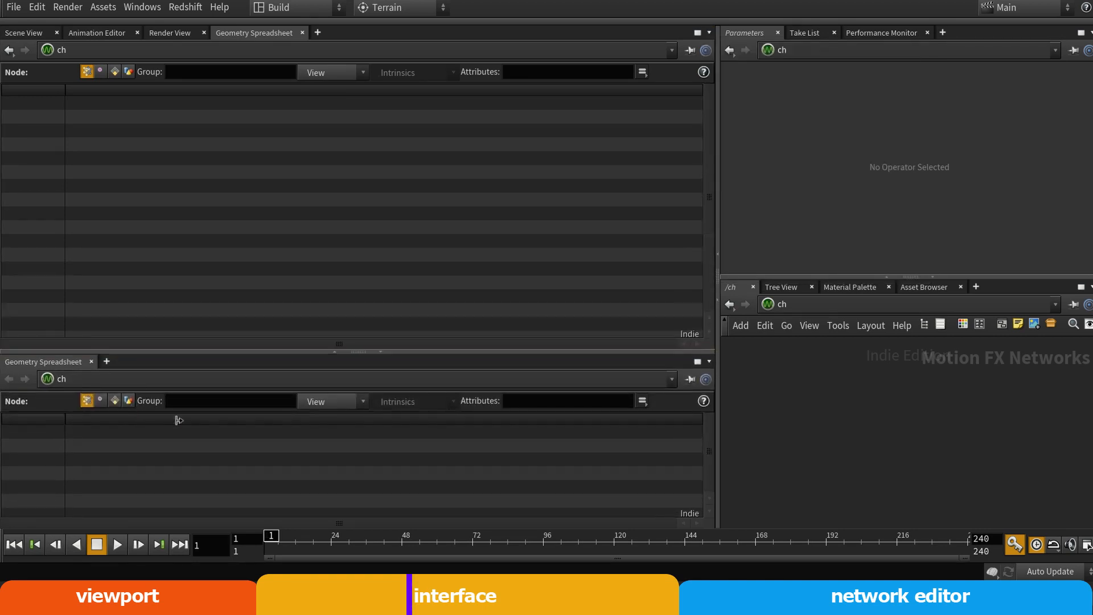
# Show the Scene View above the spreadsheet and set the network path back to obj
pyautogui.click(24, 33)
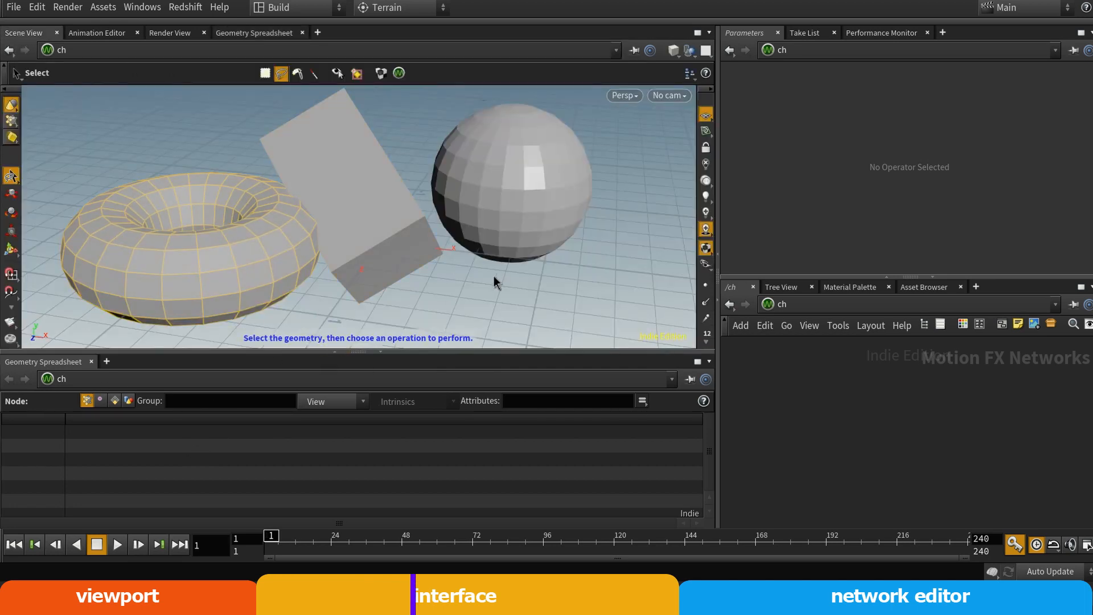
pyautogui.click(779, 305)
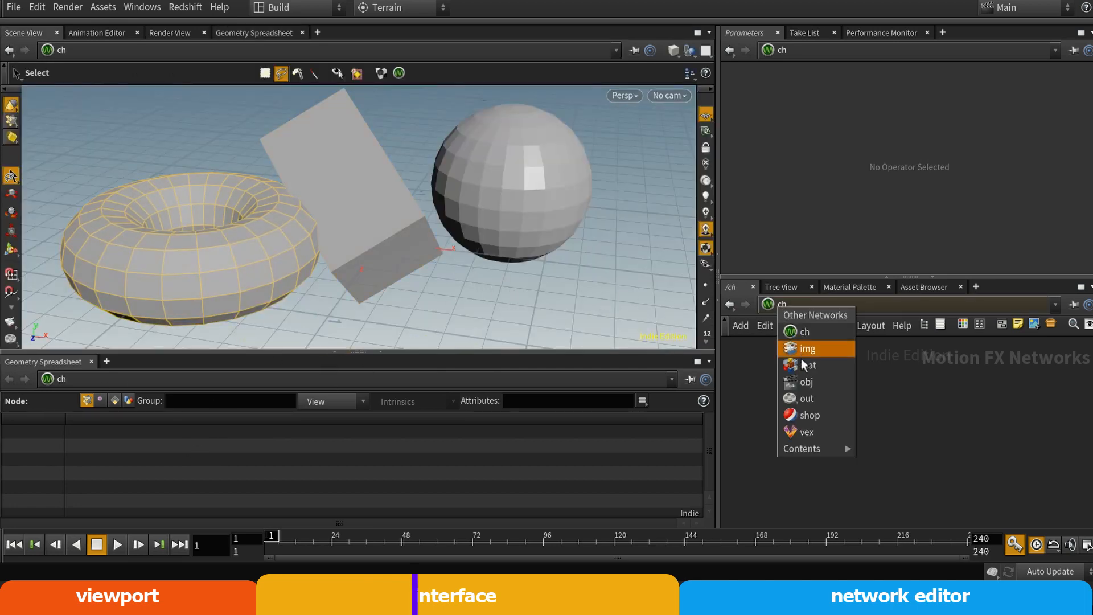
pyautogui.click(807, 381)
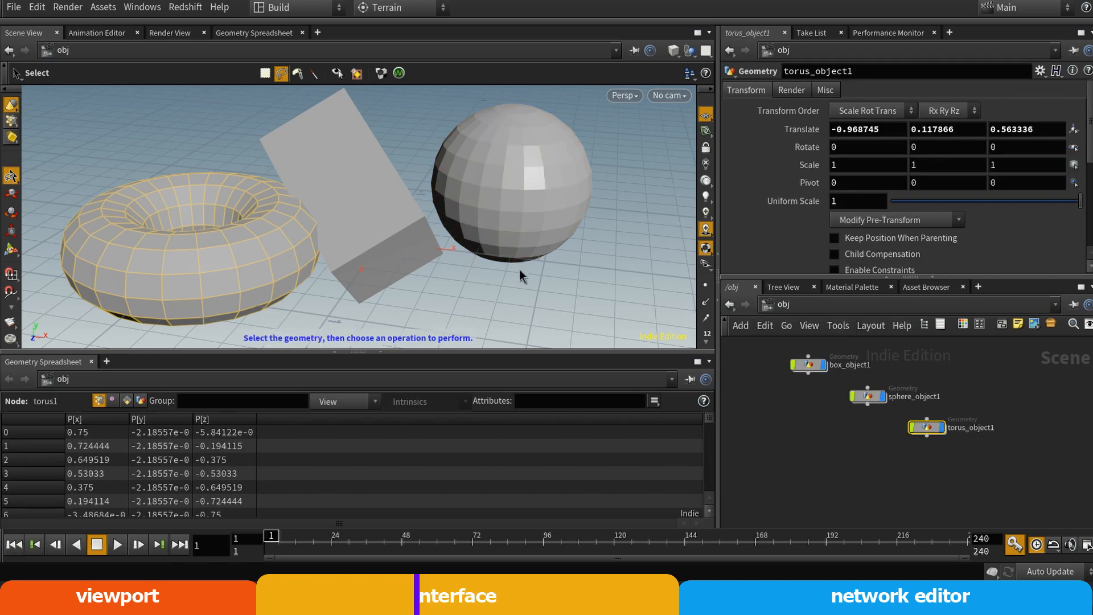
# Select the box object and examine its point numbers and positions in the Geometry Spreadsheet
pyautogui.click(800, 363)
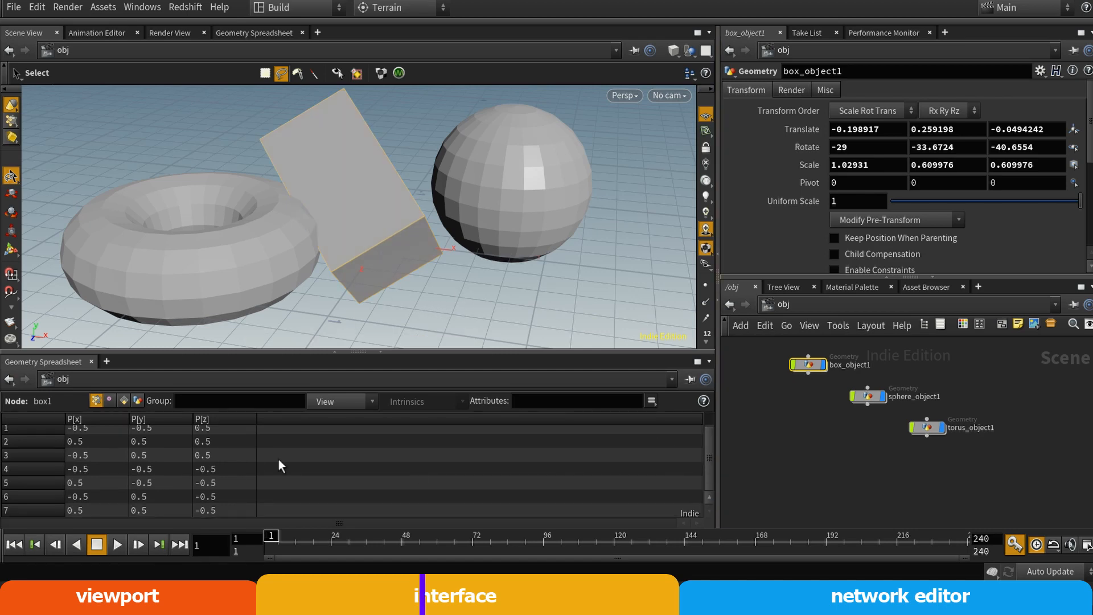
pyautogui.moveTo(711, 440); pyautogui.dragTo(706, 478)
pyautogui.scroll(1, 115, 482)
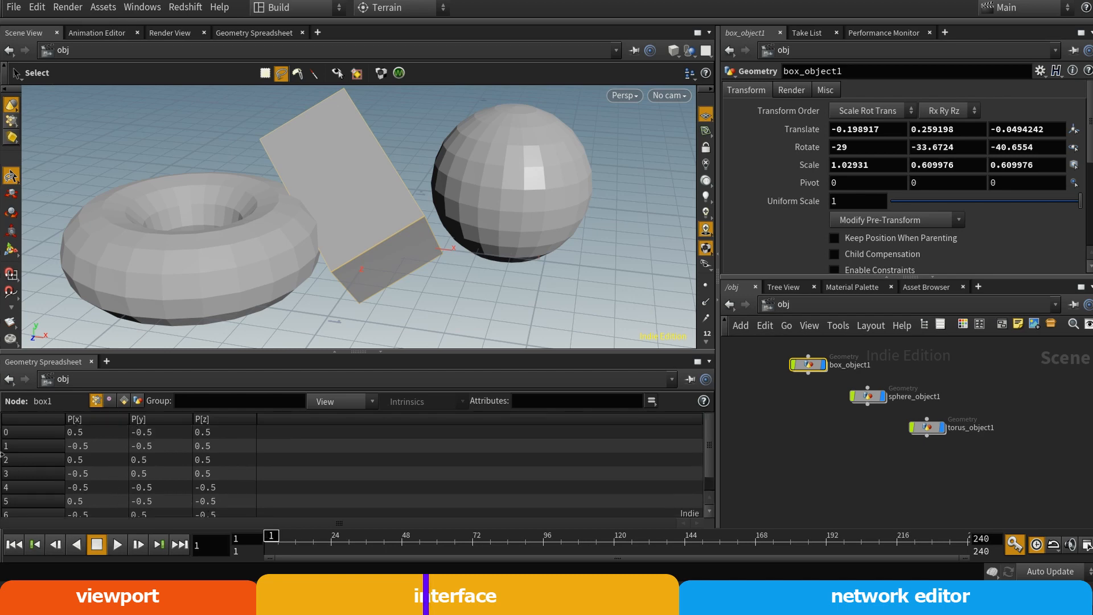
pyautogui.scroll(-1, 24, 501)
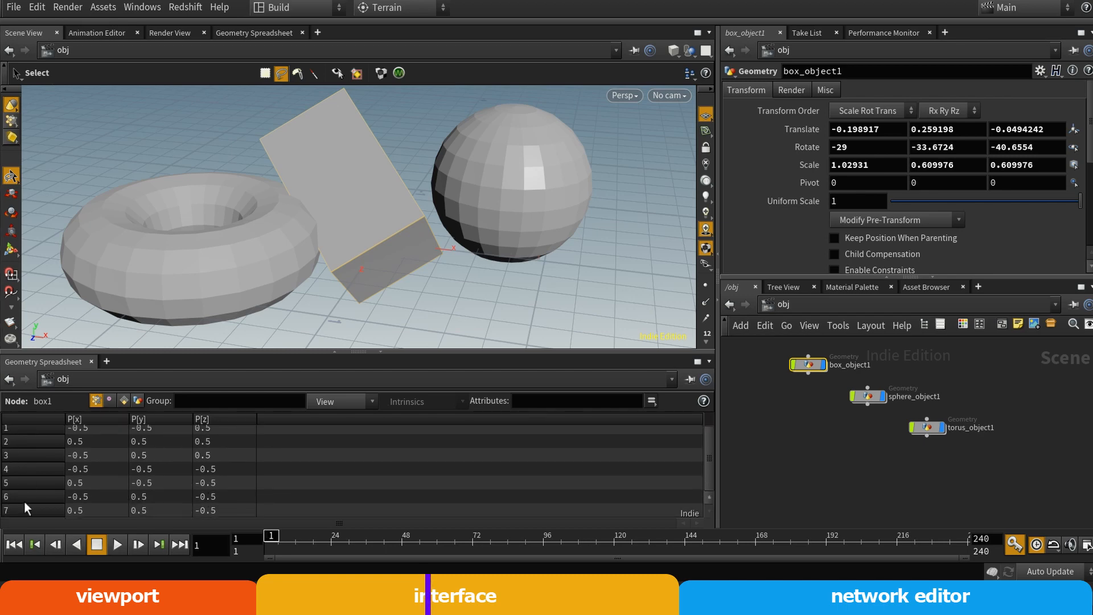
pyautogui.scroll(1, 23, 490)
pyautogui.scroll(-1, 16, 438)
pyautogui.scroll(1, 39, 486)
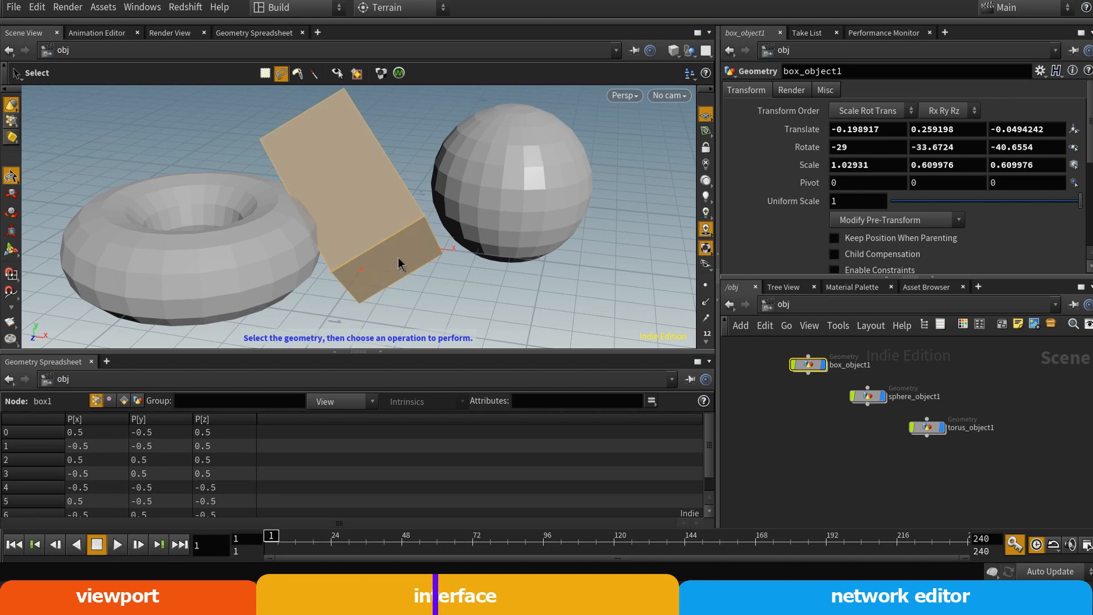
# Sort the sphere object's spreadsheet points by P[x] and by descending point number, and collapse the spreadsheet pane
pyautogui.click(877, 396)
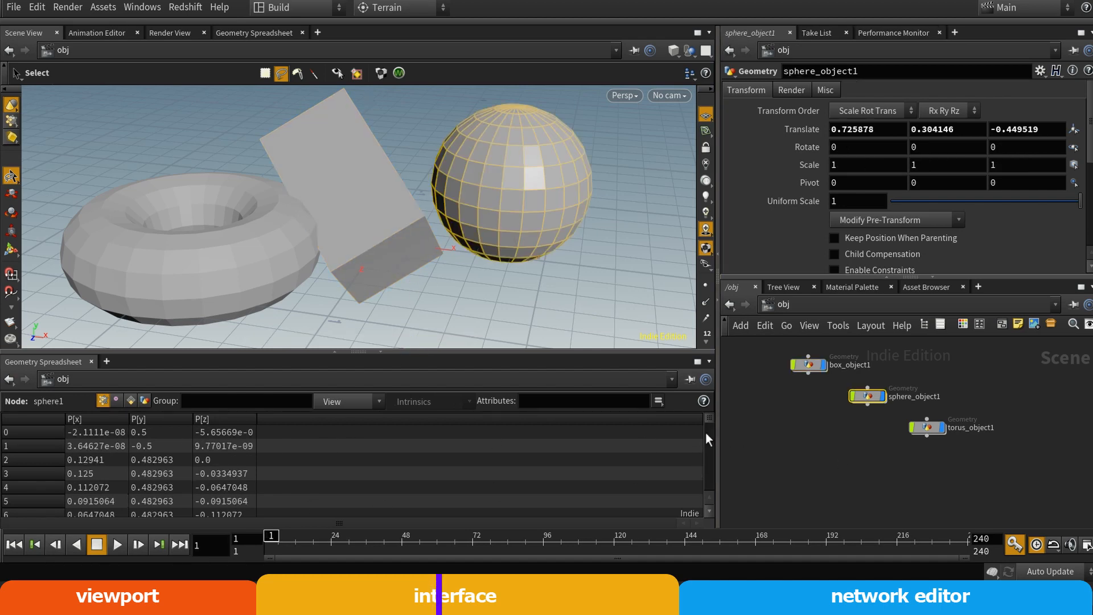
pyautogui.click(26, 419)
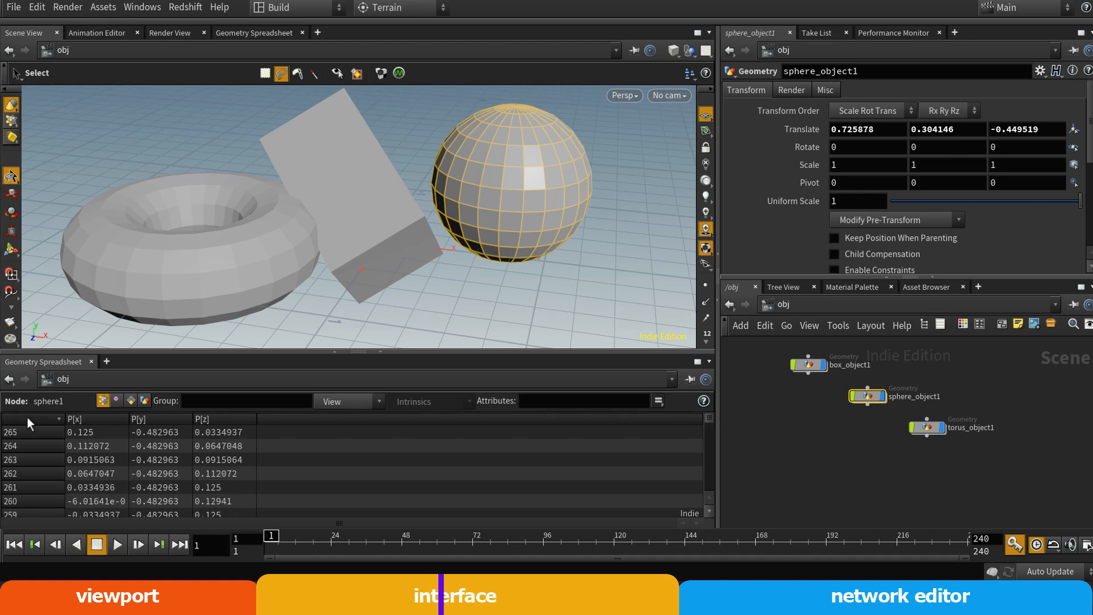
pyautogui.click(26, 418)
pyautogui.click(26, 418)
pyautogui.click(38, 417)
pyautogui.click(82, 419)
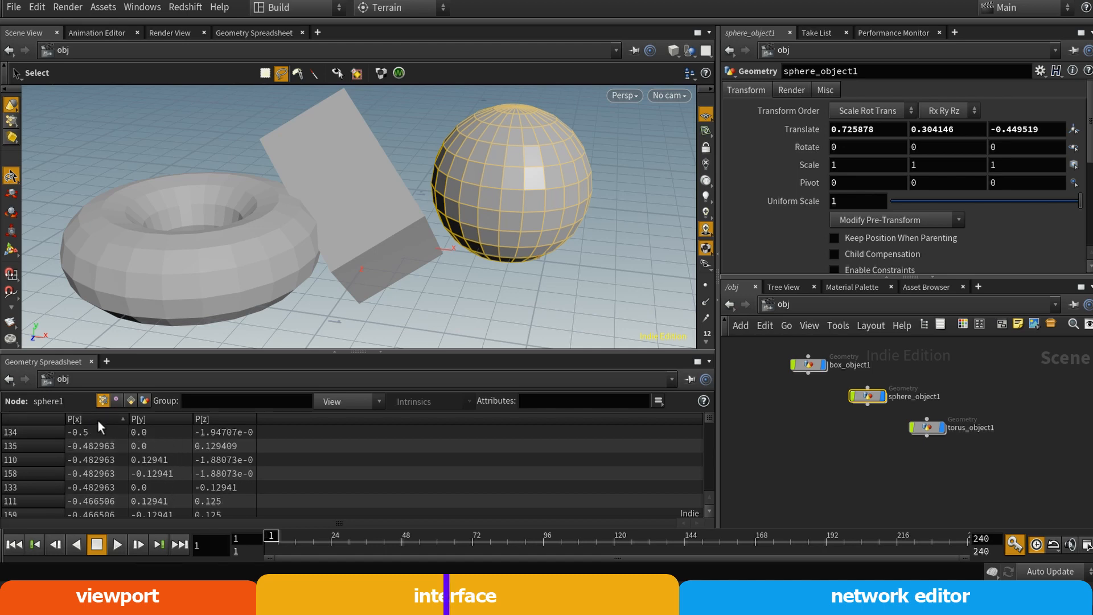
pyautogui.click(38, 418)
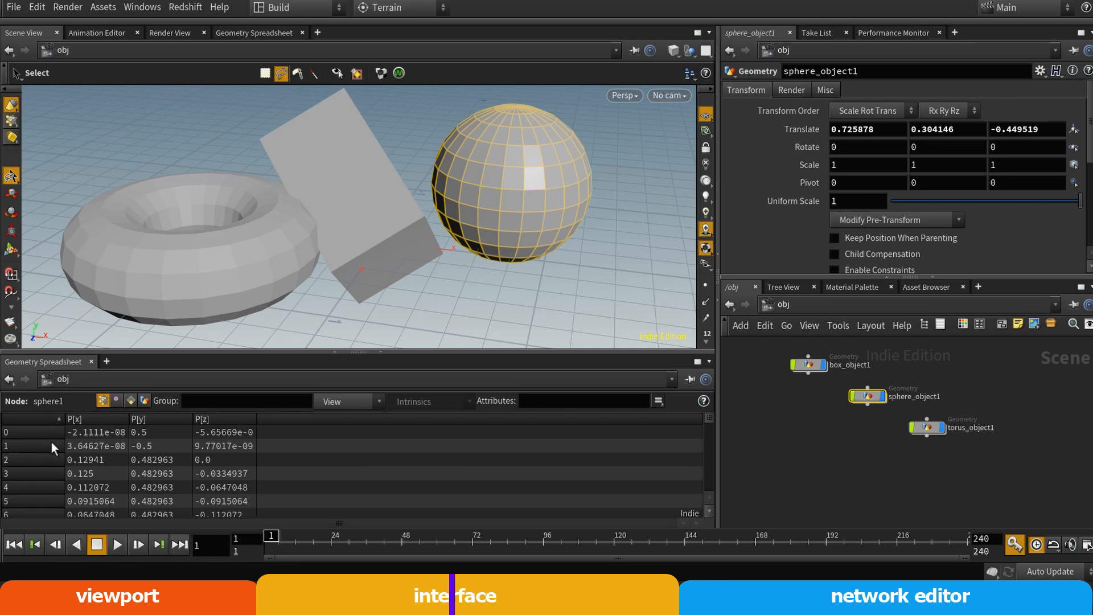
pyautogui.click(43, 420)
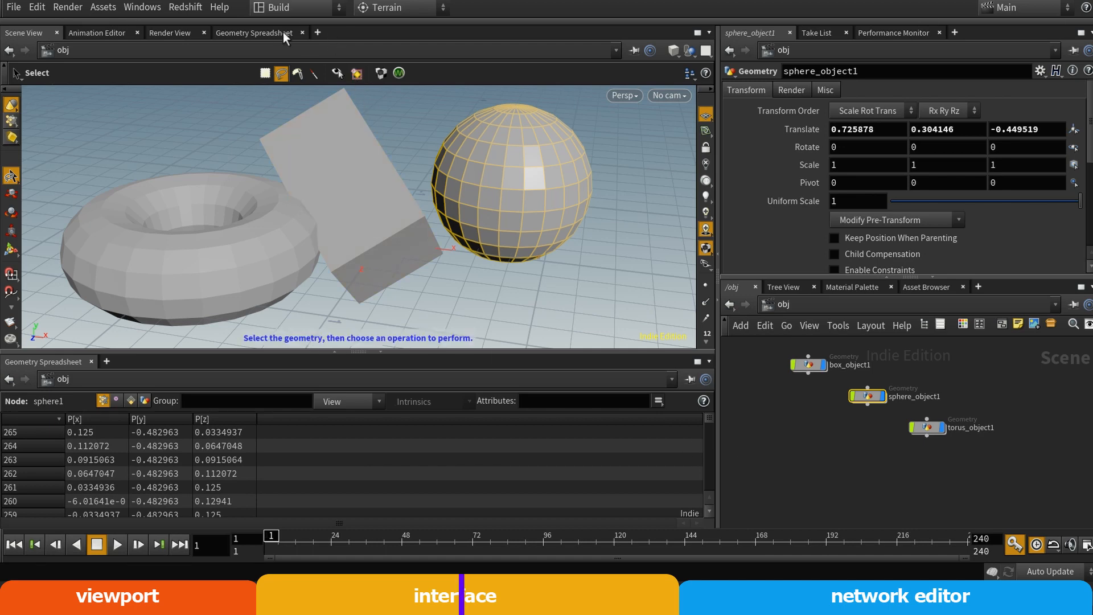
pyautogui.click(380, 355)
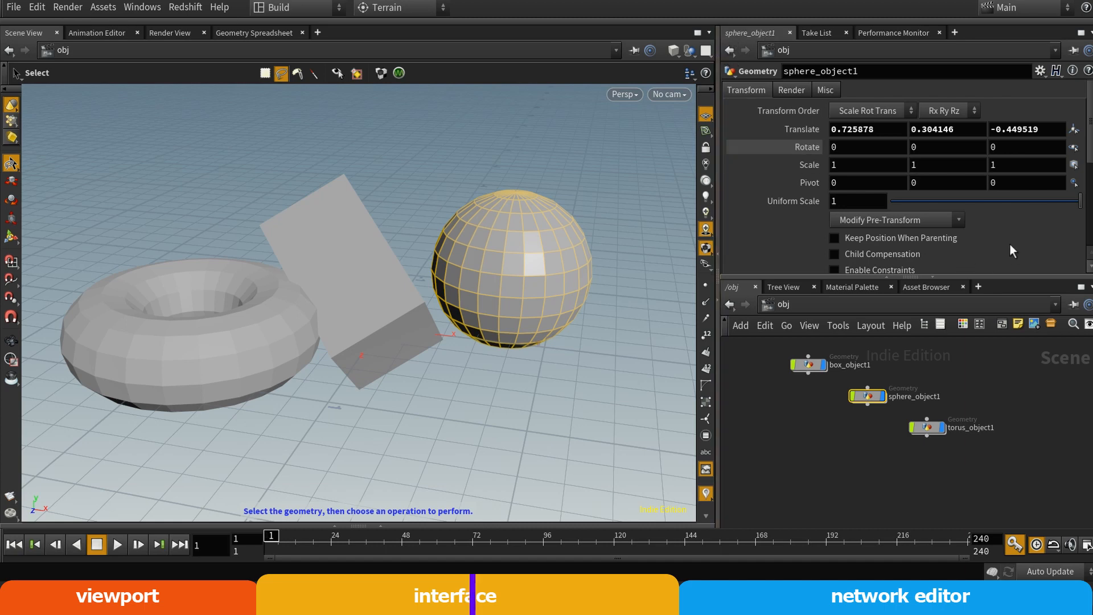
# View the Take List and the Performance Monitor, and close both beside the sphere's parameters
pyautogui.click(820, 33)
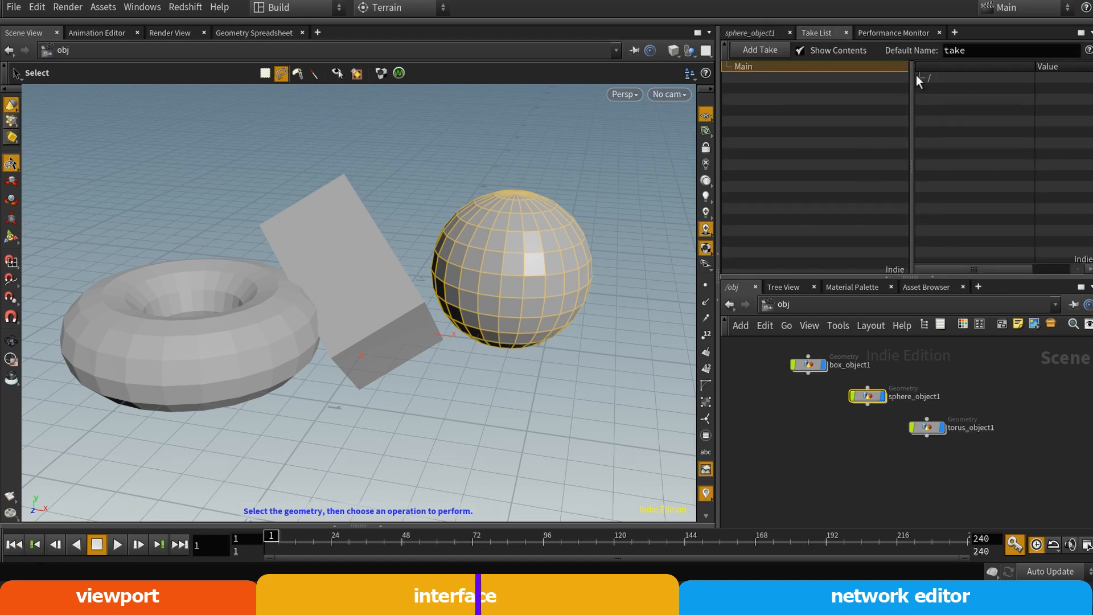
pyautogui.click(893, 33)
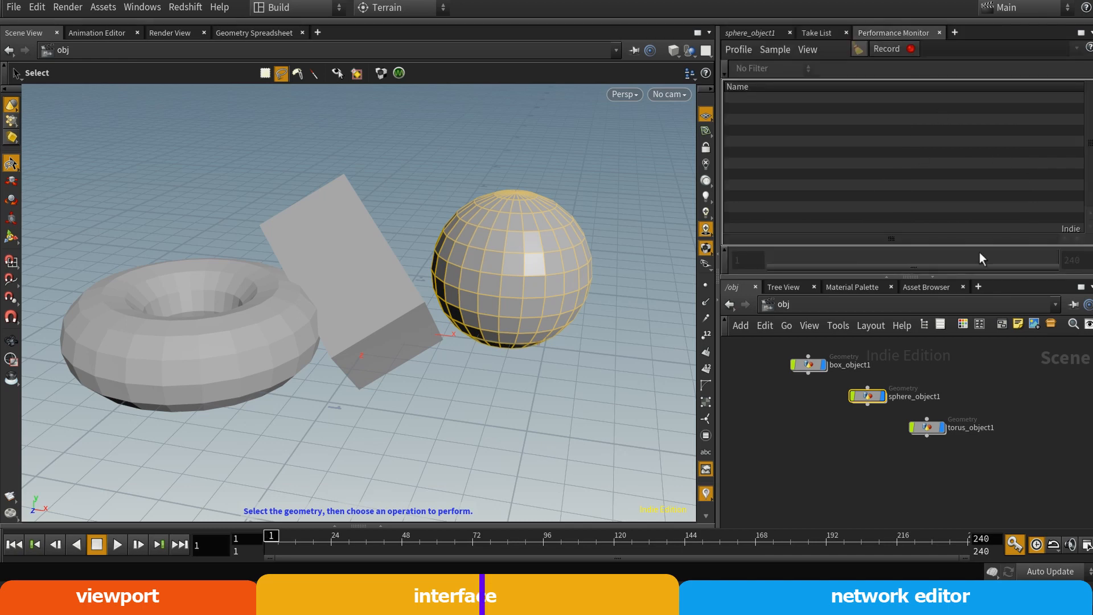
pyautogui.click(940, 33)
pyautogui.click(843, 32)
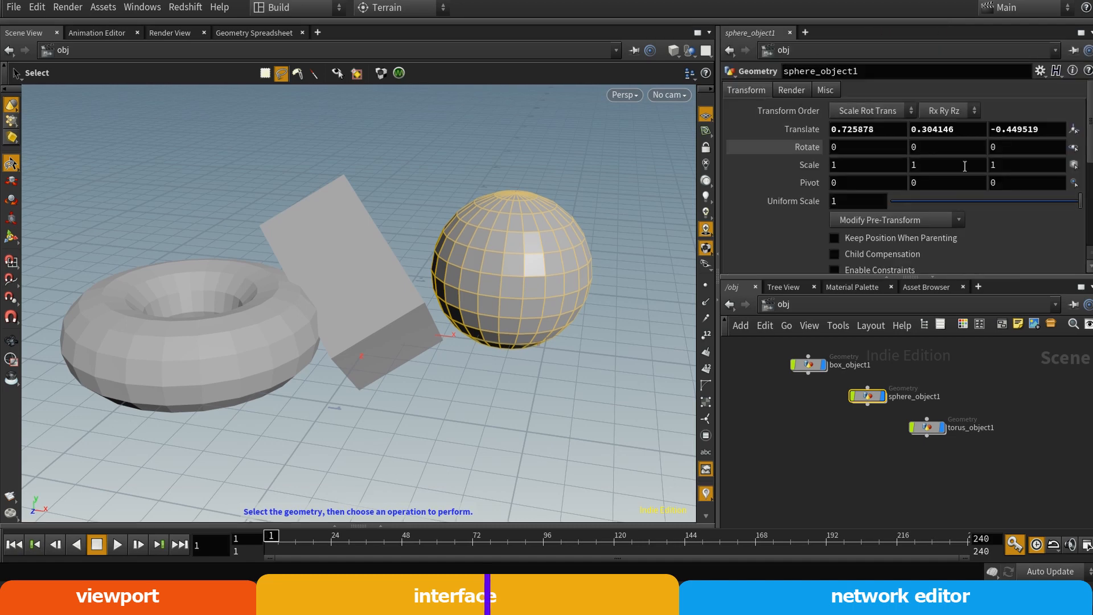
# Show the Asset Browser in the network pane
pyautogui.click(928, 288)
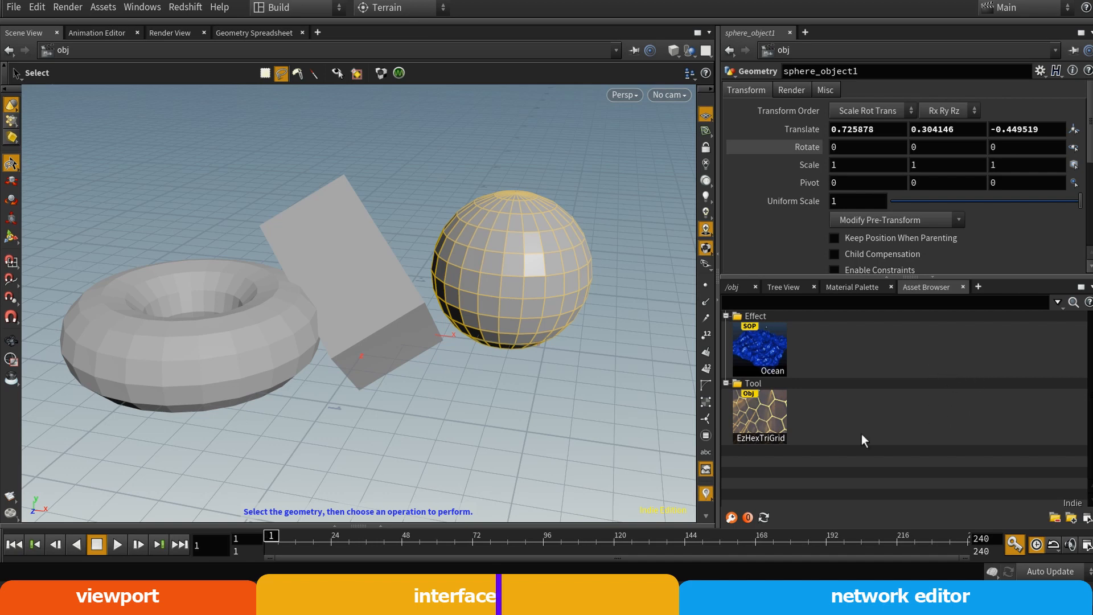
# Close the Asset Browser and replace the shader in /mat with a fresh Principled Shader from the material gallery
pyautogui.click(963, 286)
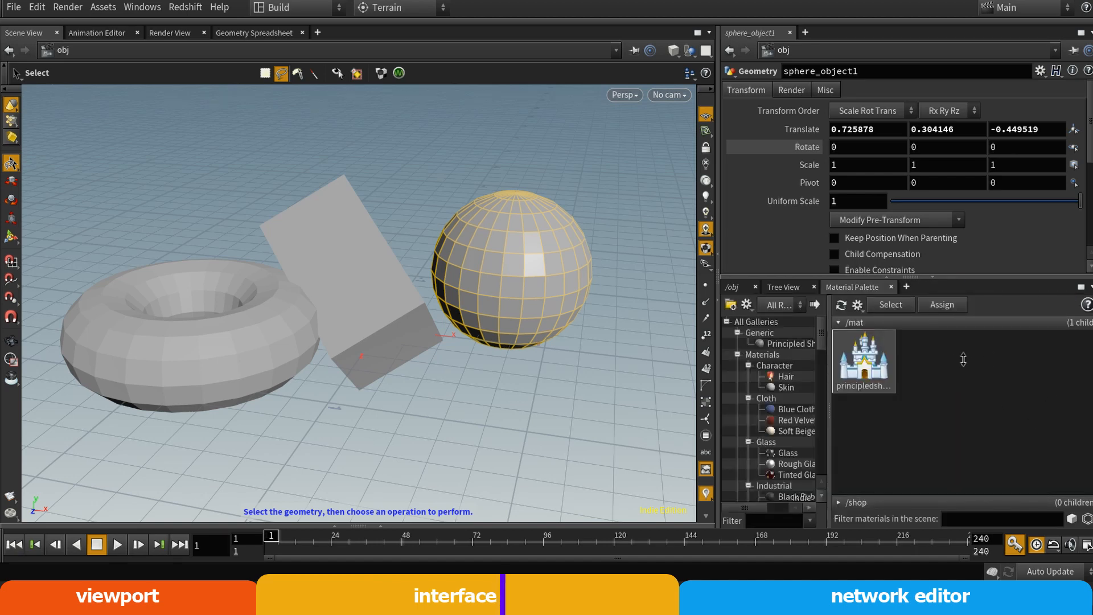
pyautogui.click(862, 367)
pyautogui.press('Delete')
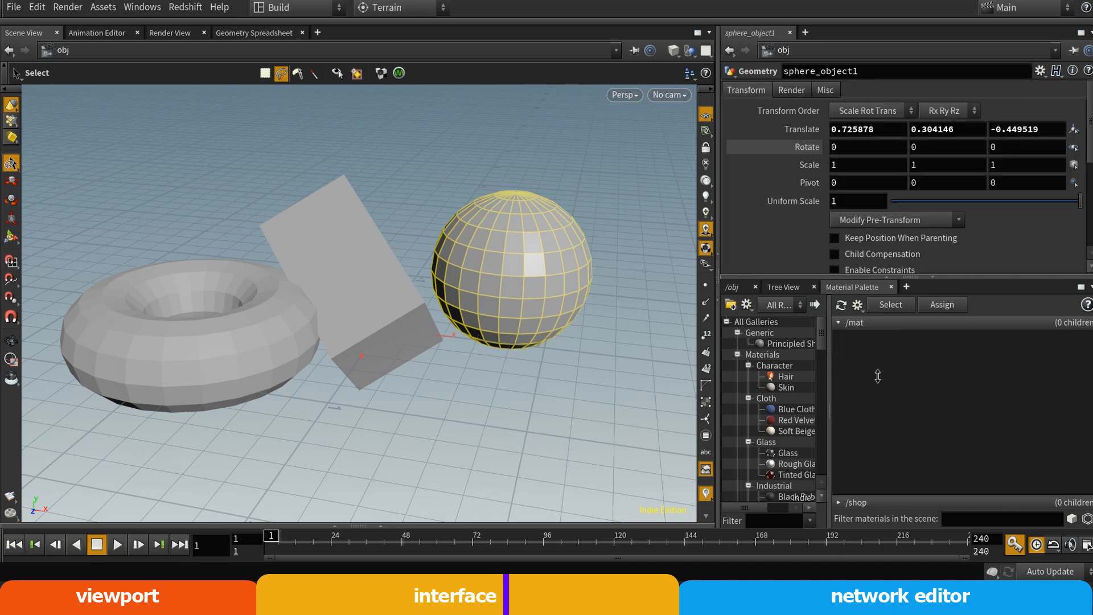
pyautogui.click(784, 345)
pyautogui.moveTo(771, 346); pyautogui.dragTo(923, 375)
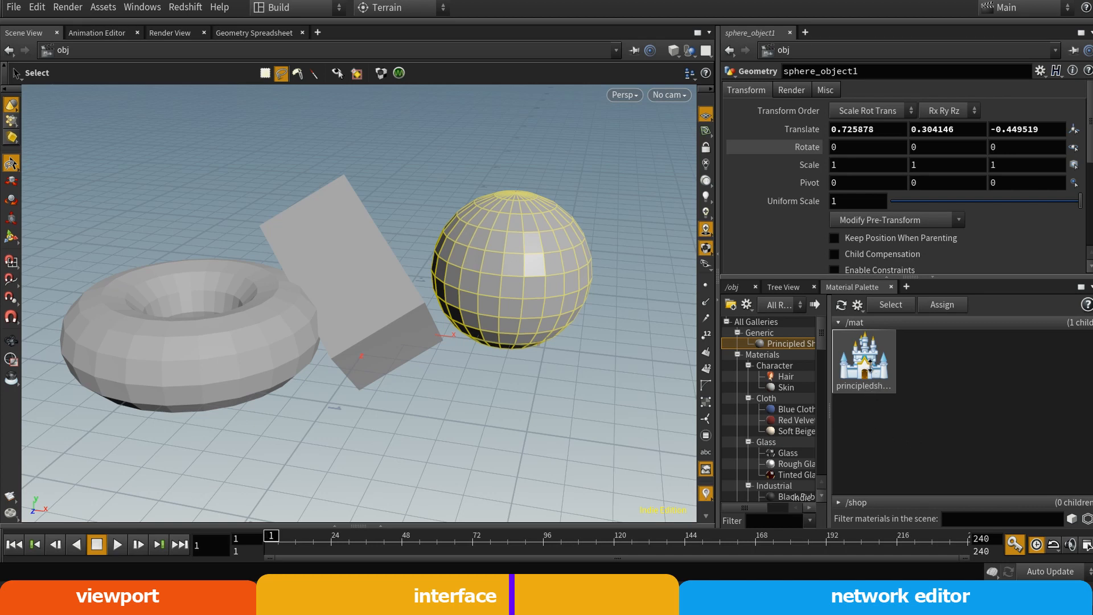
# Return to the obj network, select box_object1 and show its Render parameters
pyautogui.click(732, 287)
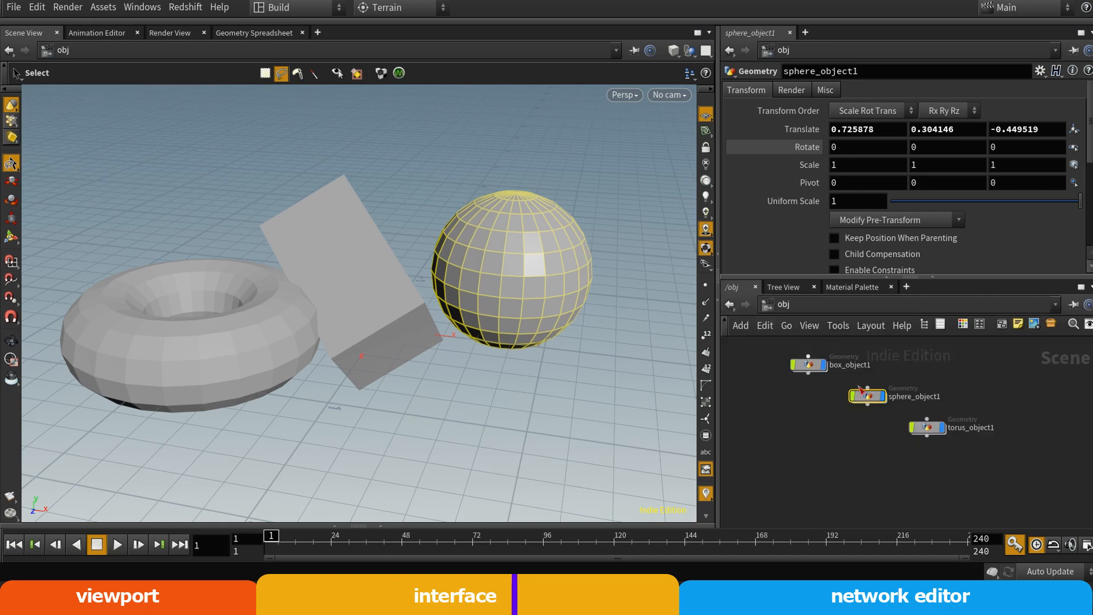
pyautogui.click(806, 365)
pyautogui.click(868, 397)
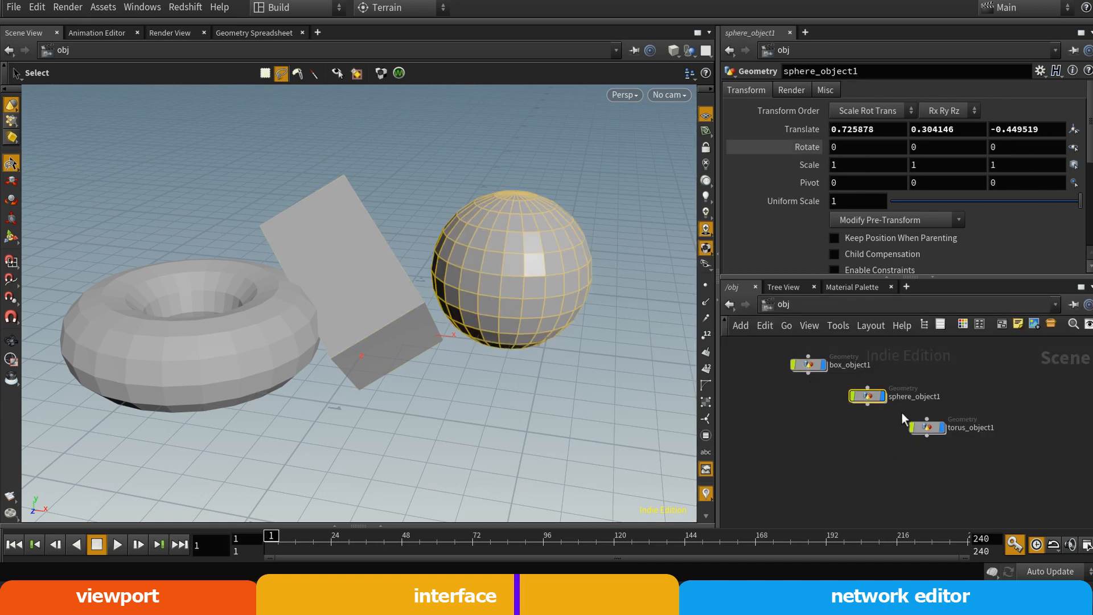
pyautogui.click(808, 368)
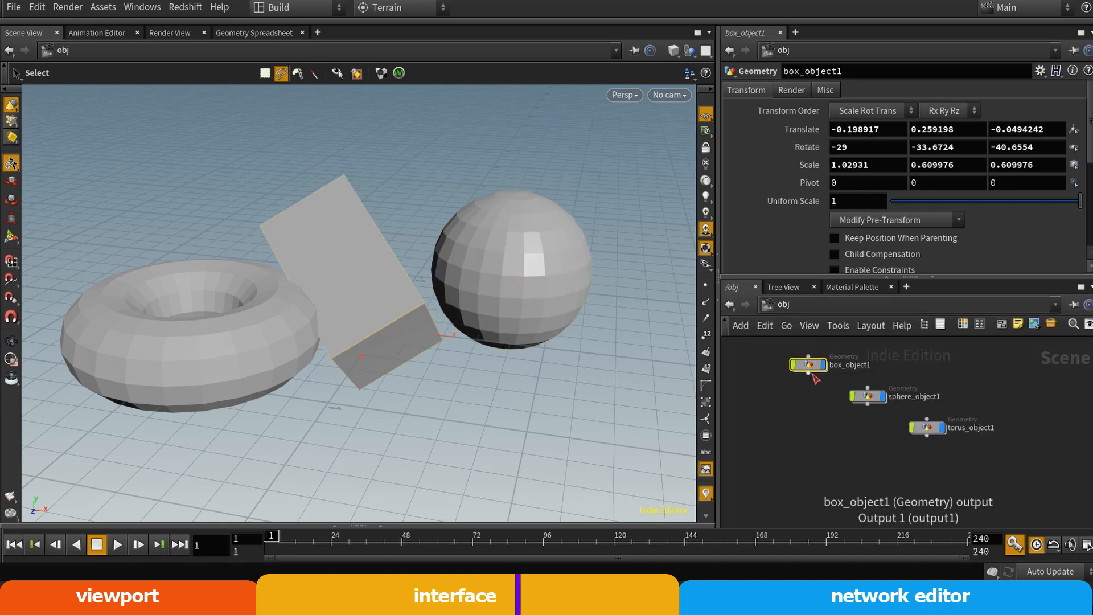
pyautogui.click(793, 90)
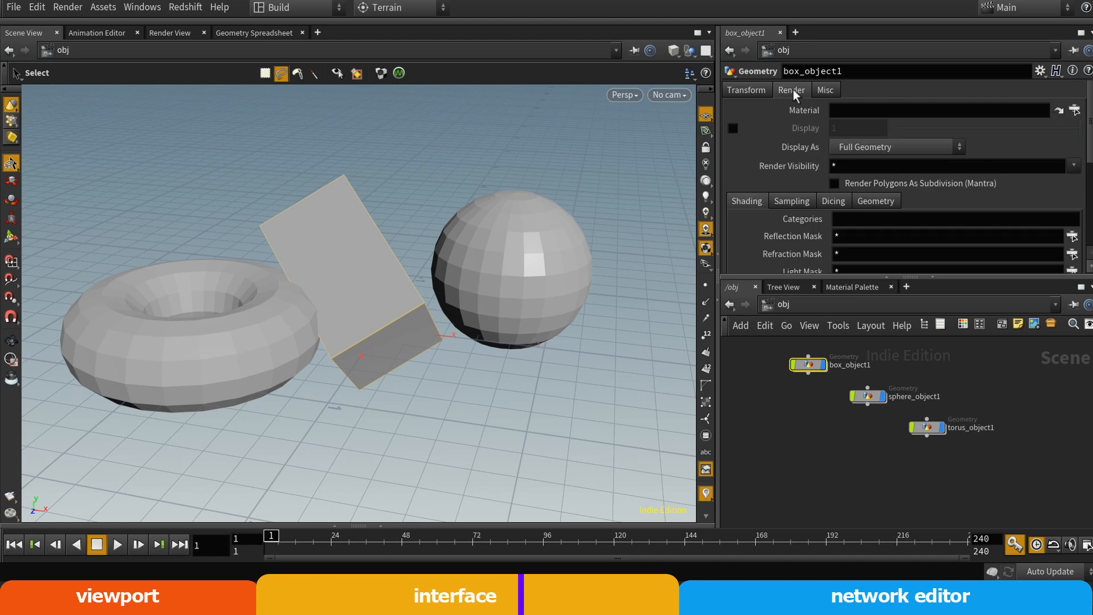
# Assign /mat/principledshader as the material of box_object1 using the operator chooser
pyautogui.click(1013, 115)
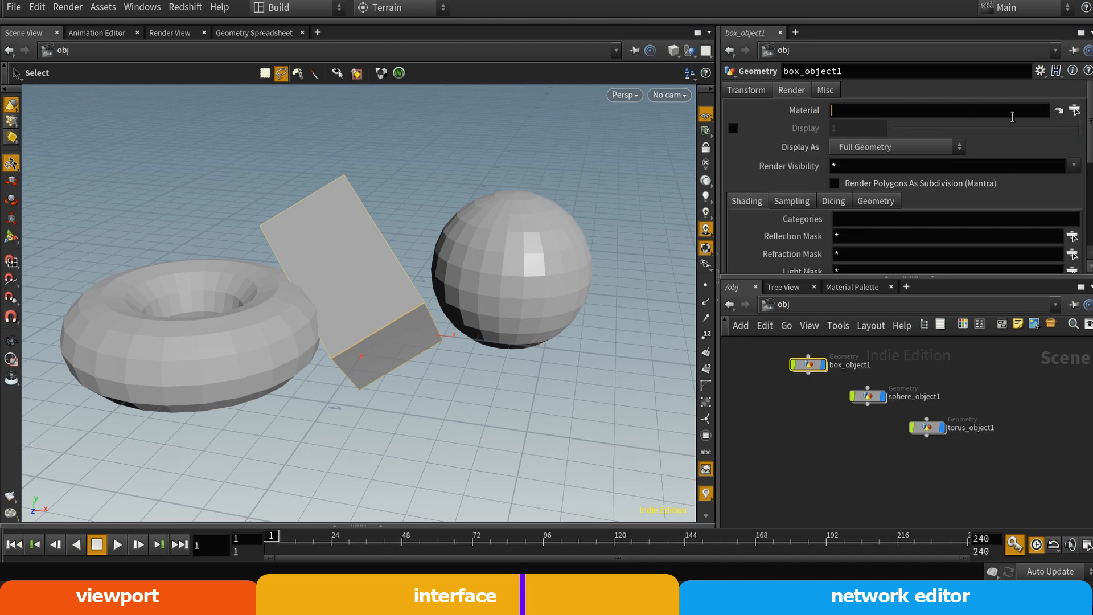
pyautogui.click(1075, 111)
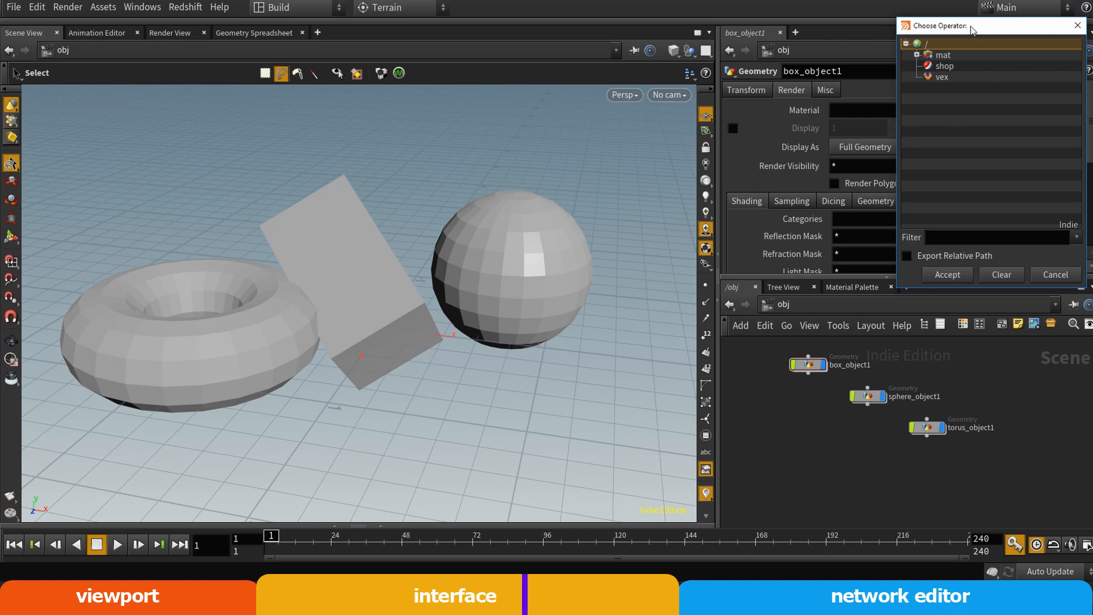
pyautogui.moveTo(970, 26); pyautogui.dragTo(851, 59)
pyautogui.click(960, 60)
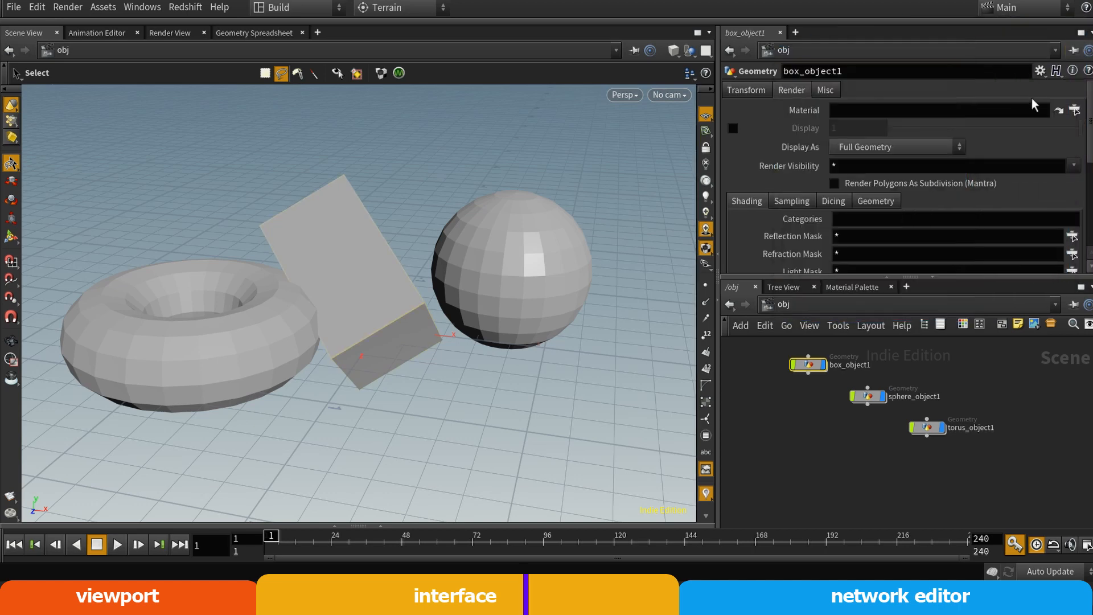
pyautogui.click(1075, 111)
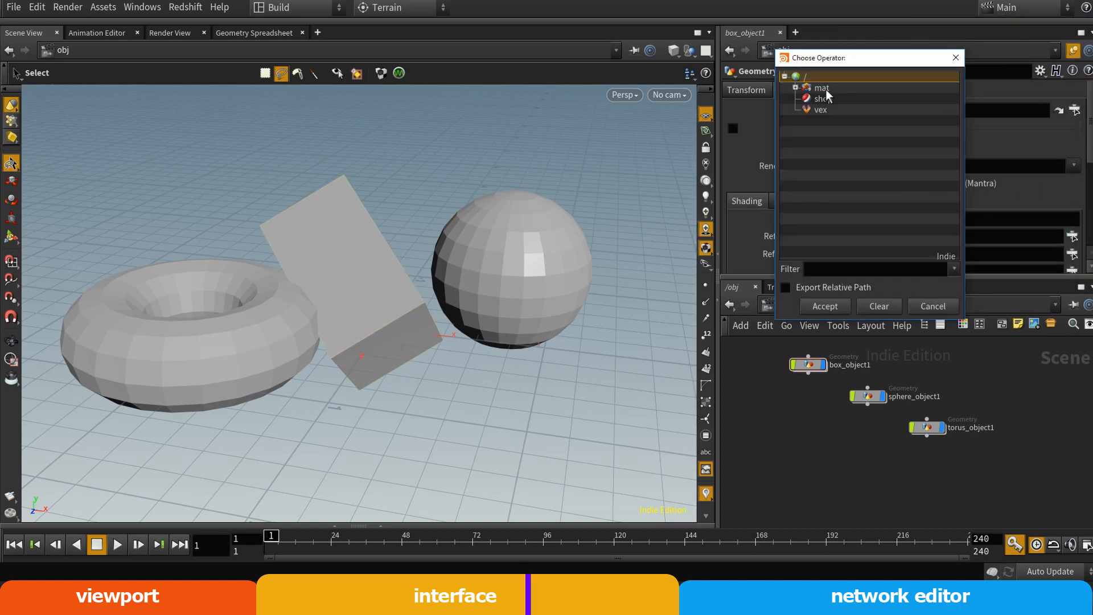
pyautogui.click(796, 88)
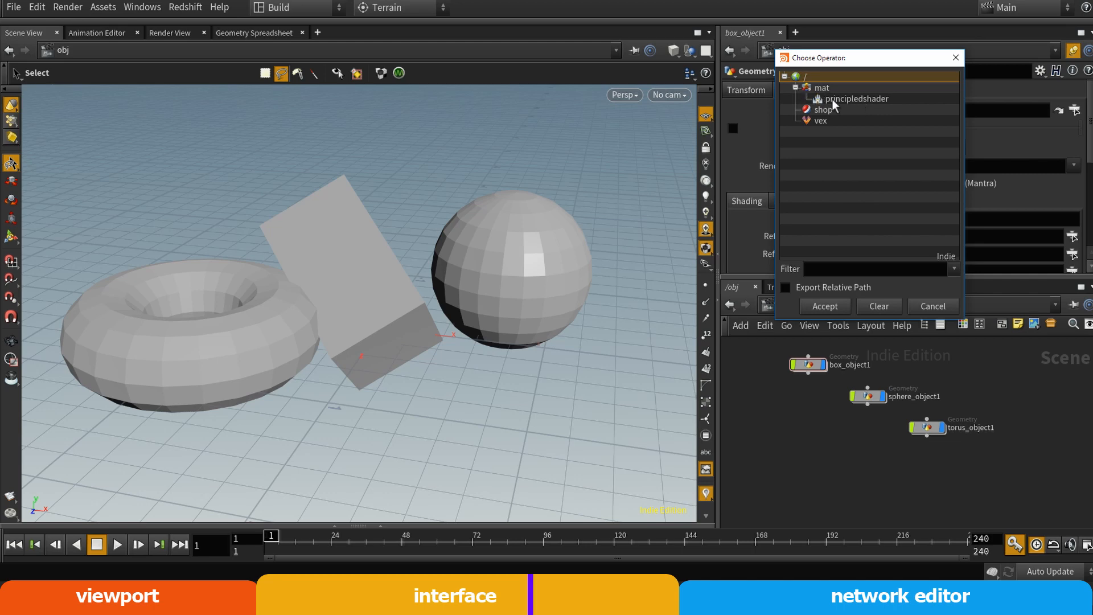
pyautogui.moveTo(829, 65); pyautogui.dragTo(836, 77)
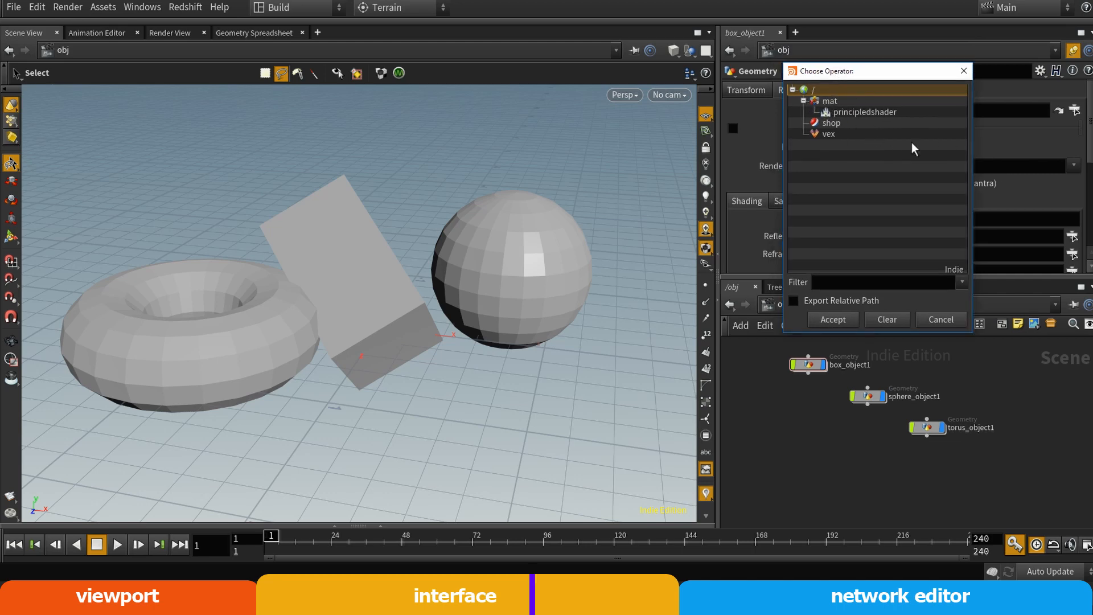
pyautogui.click(876, 112)
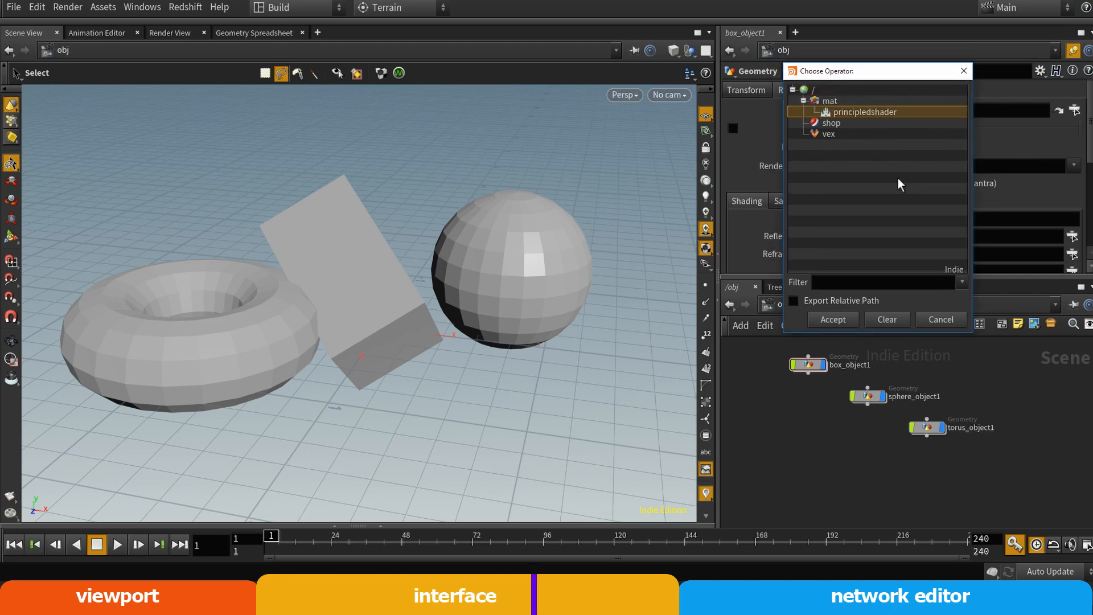
pyautogui.click(833, 319)
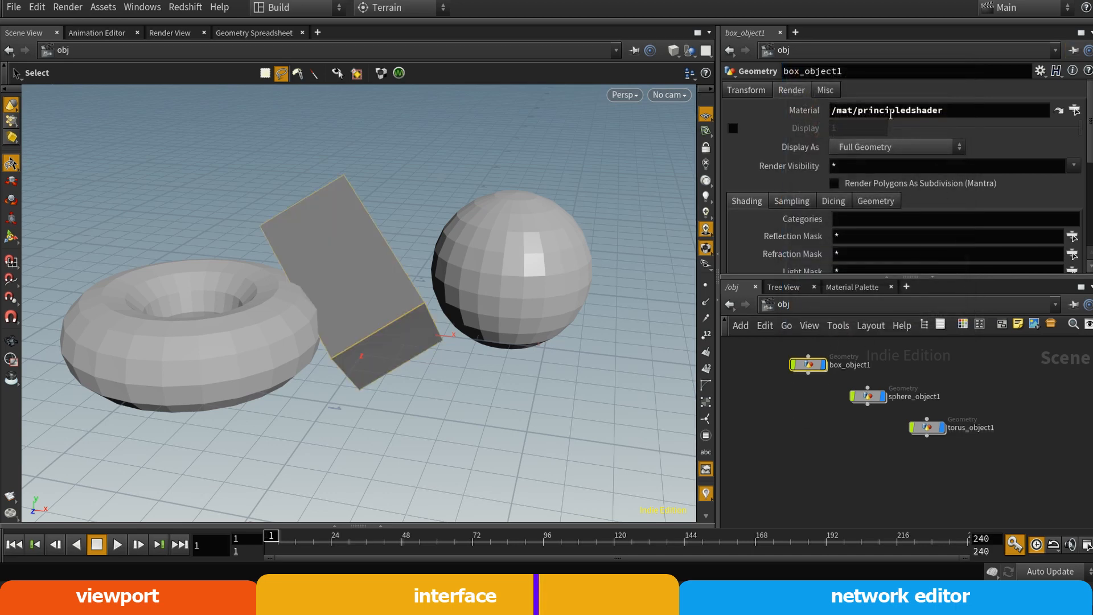
# Go to the mat network and set the red value of the principledshader's surface Base Color to 0.7
pyautogui.click(852, 287)
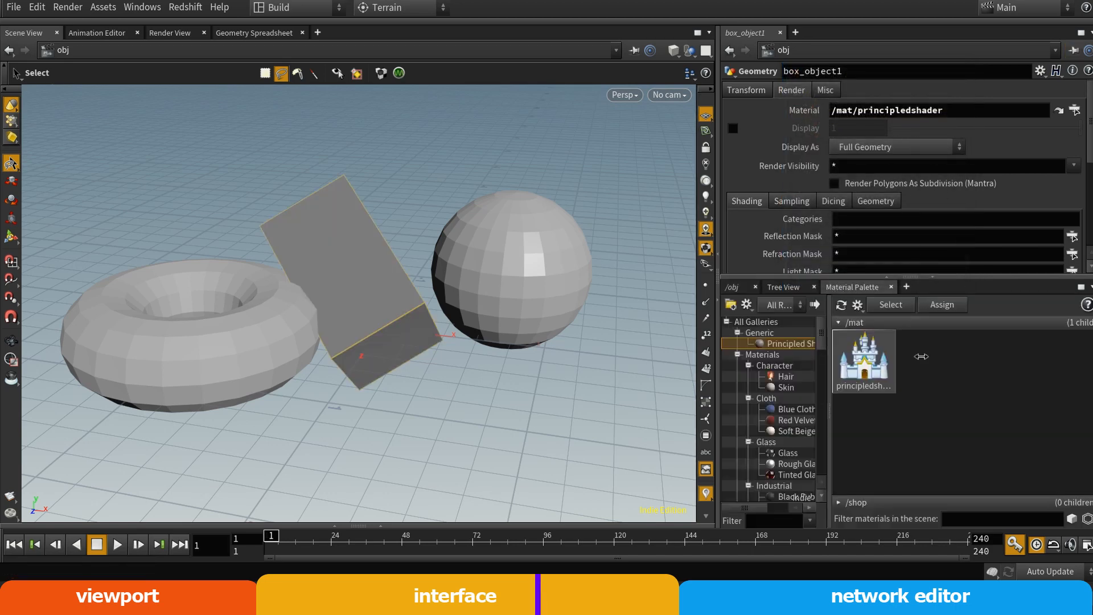
pyautogui.click(734, 287)
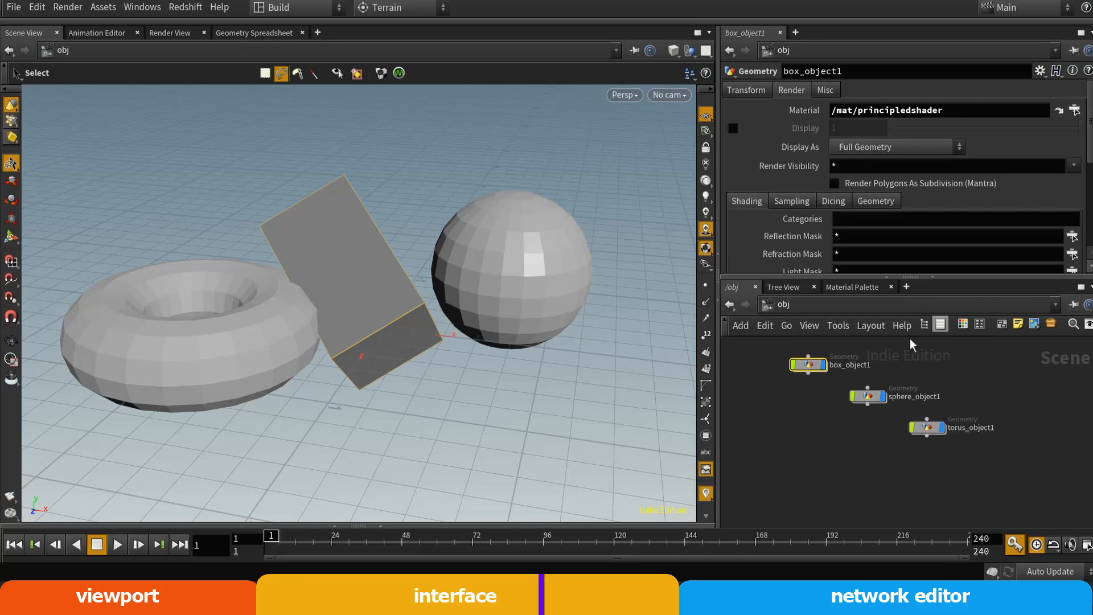
pyautogui.click(817, 311)
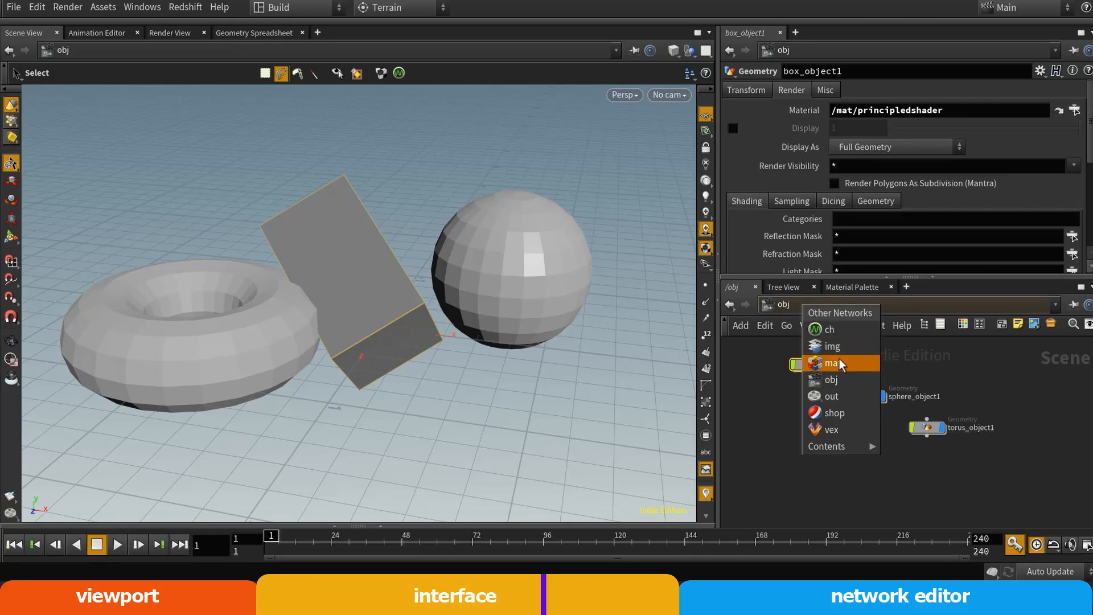
pyautogui.click(837, 364)
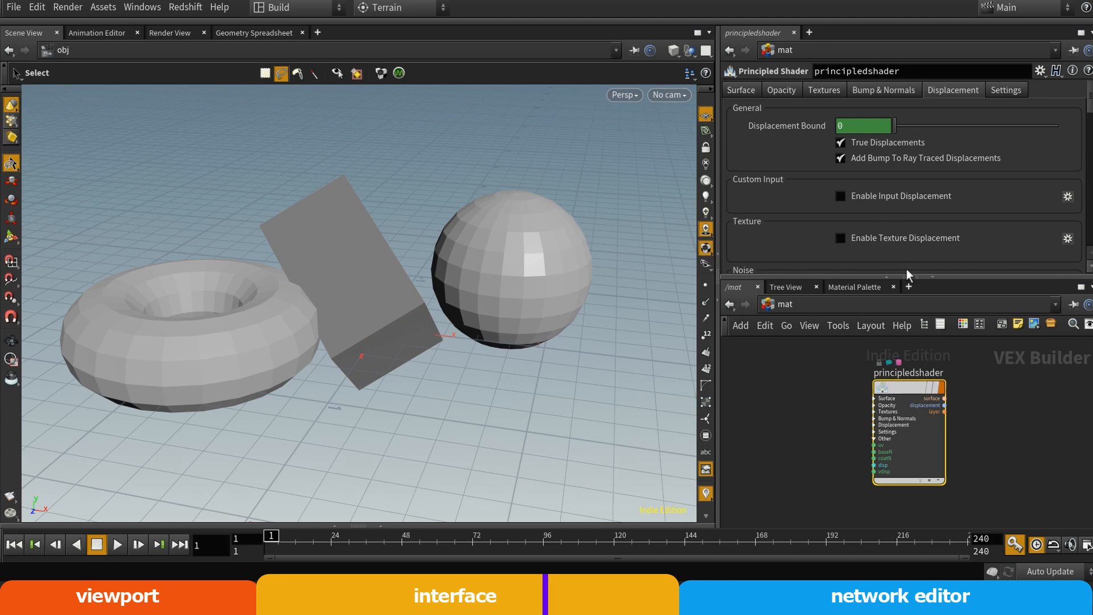
pyautogui.moveTo(1089, 103); pyautogui.dragTo(1078, 84)
pyautogui.click(742, 90)
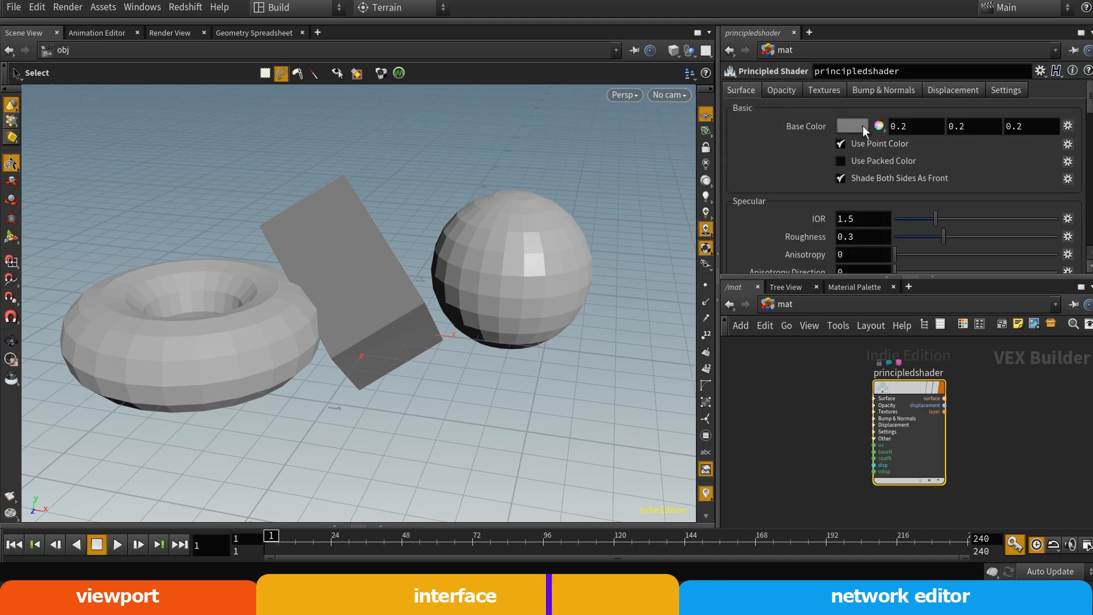
pyautogui.moveTo(919, 126); pyautogui.dragTo(934, 161, button='middle')
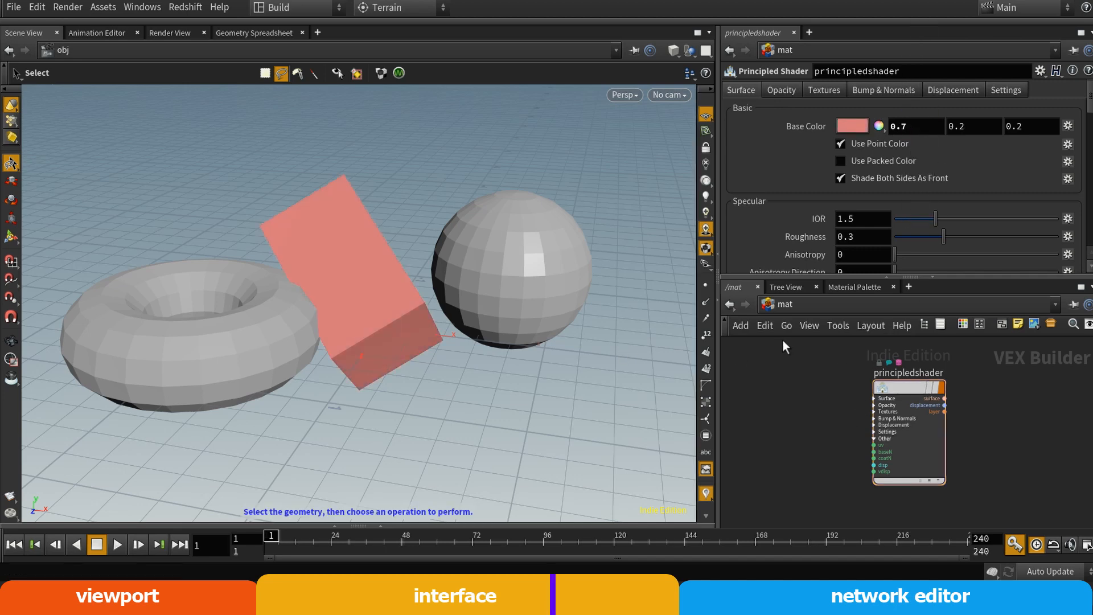
# Look over the list of other networks and switch from the mat network back to obj
pyautogui.click(783, 307)
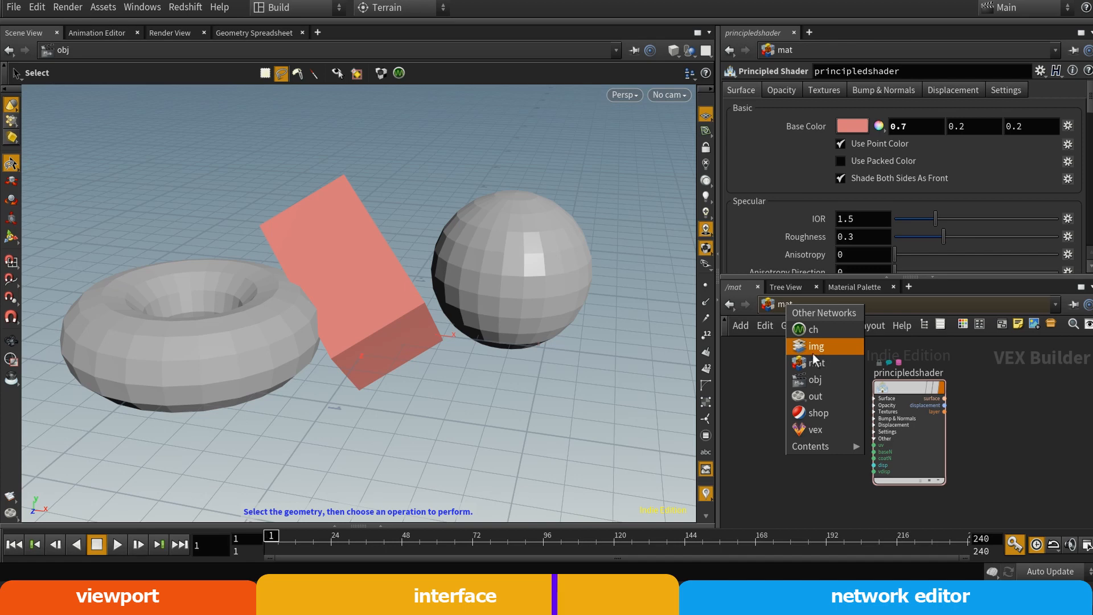
pyautogui.click(979, 363)
pyautogui.click(801, 305)
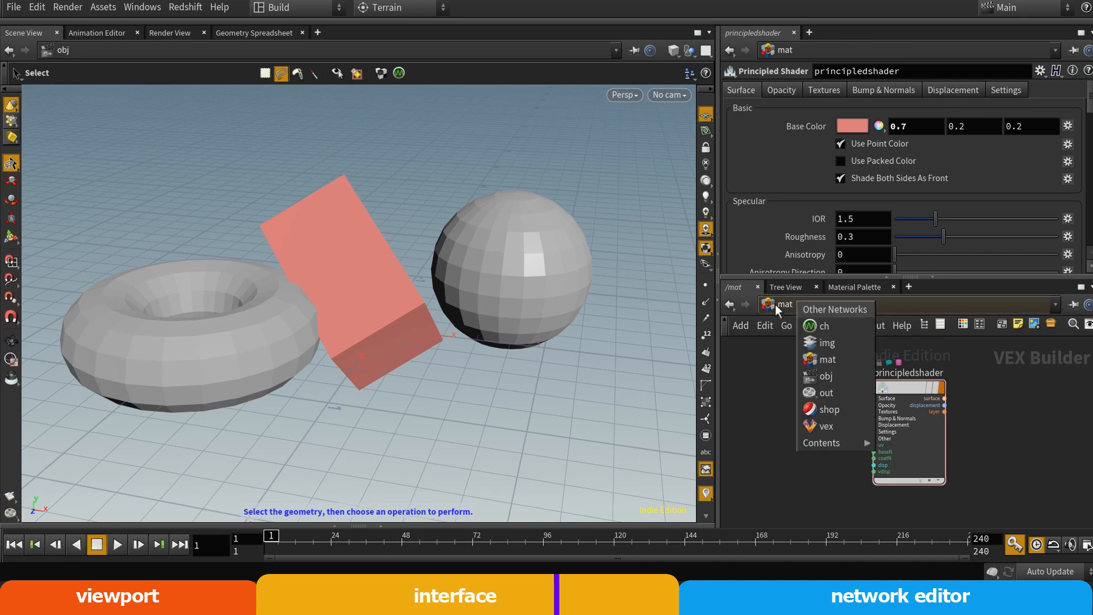
pyautogui.click(784, 302)
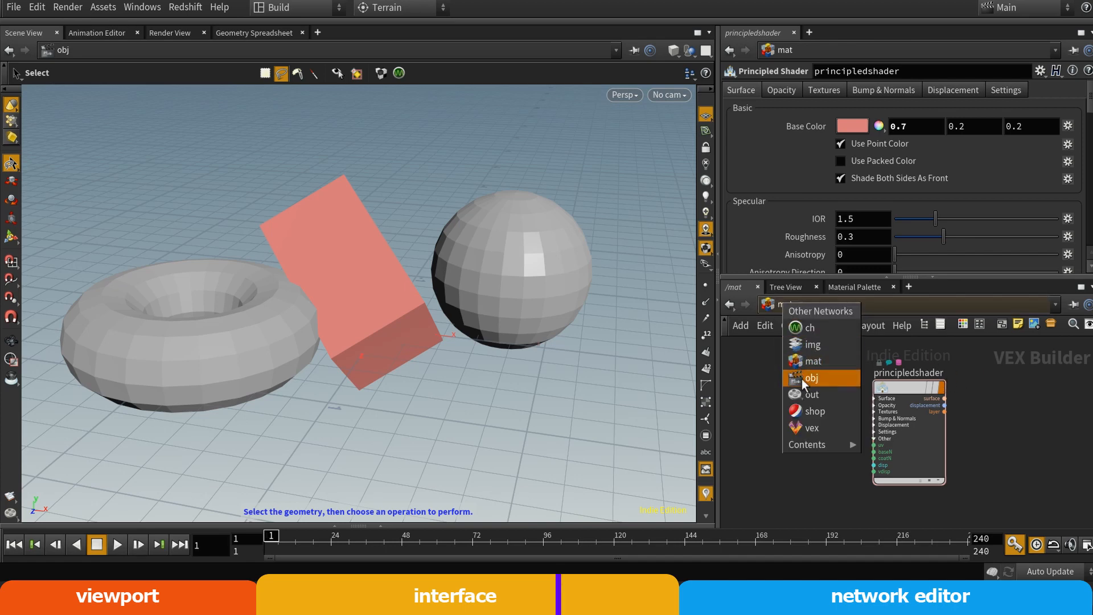
pyautogui.click(827, 376)
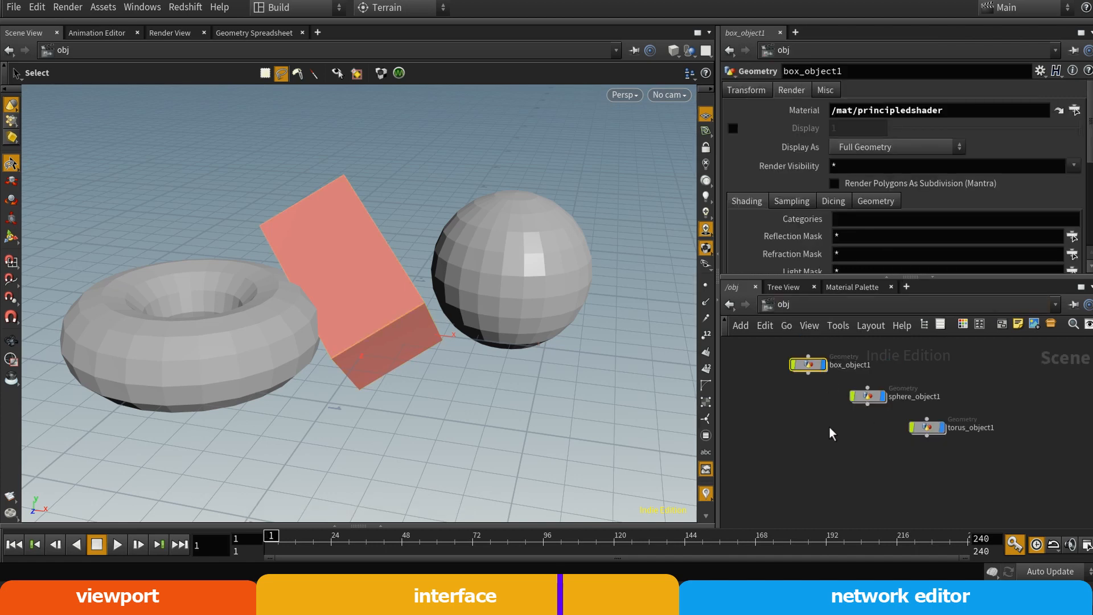
pyautogui.click(790, 304)
pyautogui.click(770, 395)
# Show the Tree View and examine the scene hierarchy from the root down to vex
pyautogui.click(783, 287)
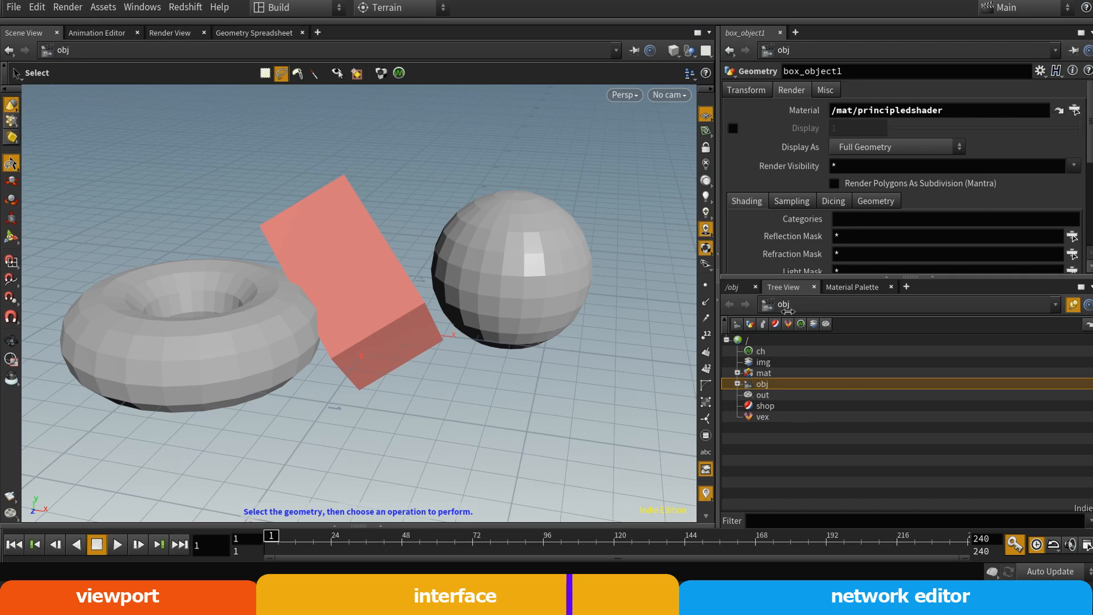
pyautogui.click(753, 339)
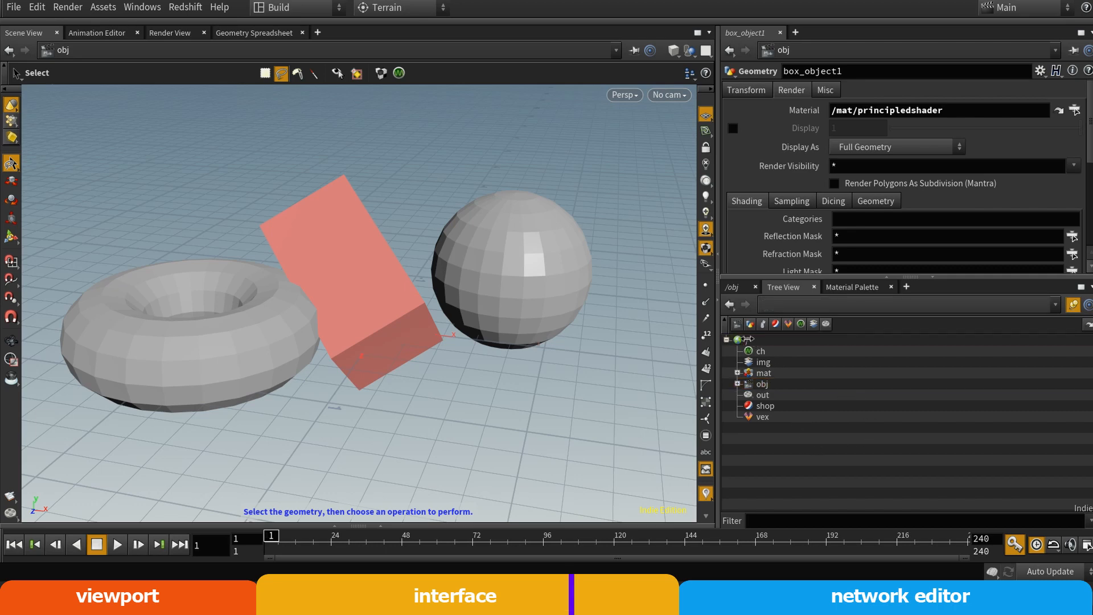
pyautogui.click(750, 342)
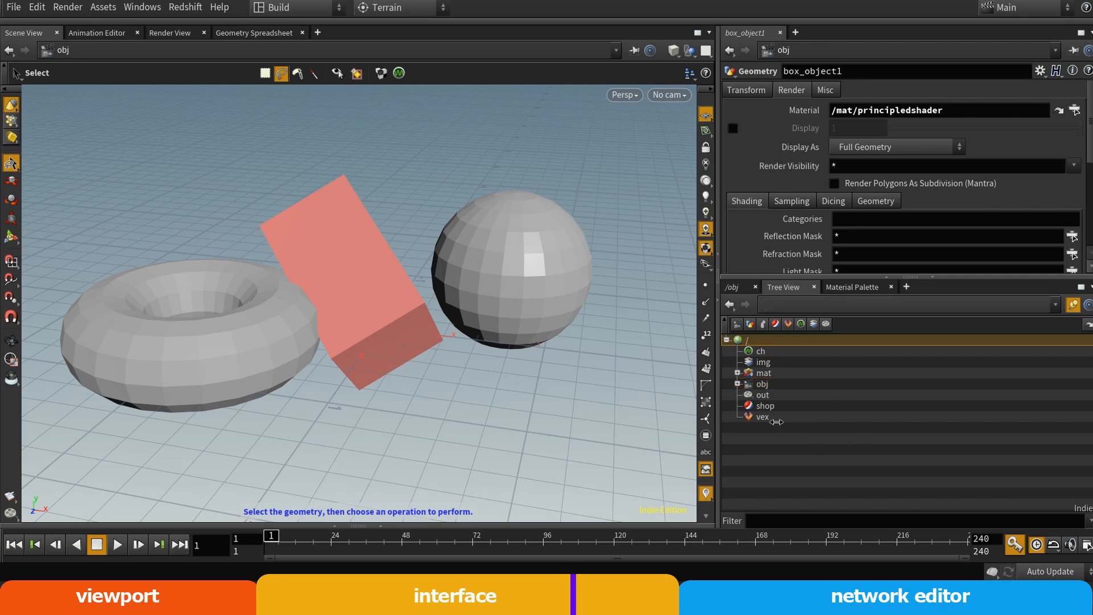
pyautogui.click(818, 422)
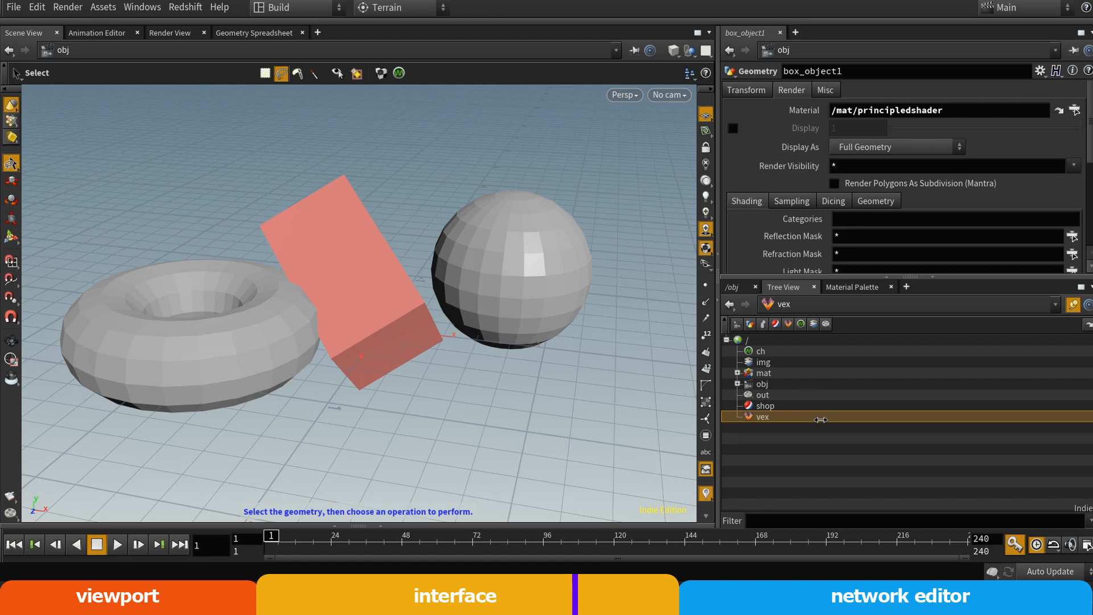
pyautogui.click(752, 341)
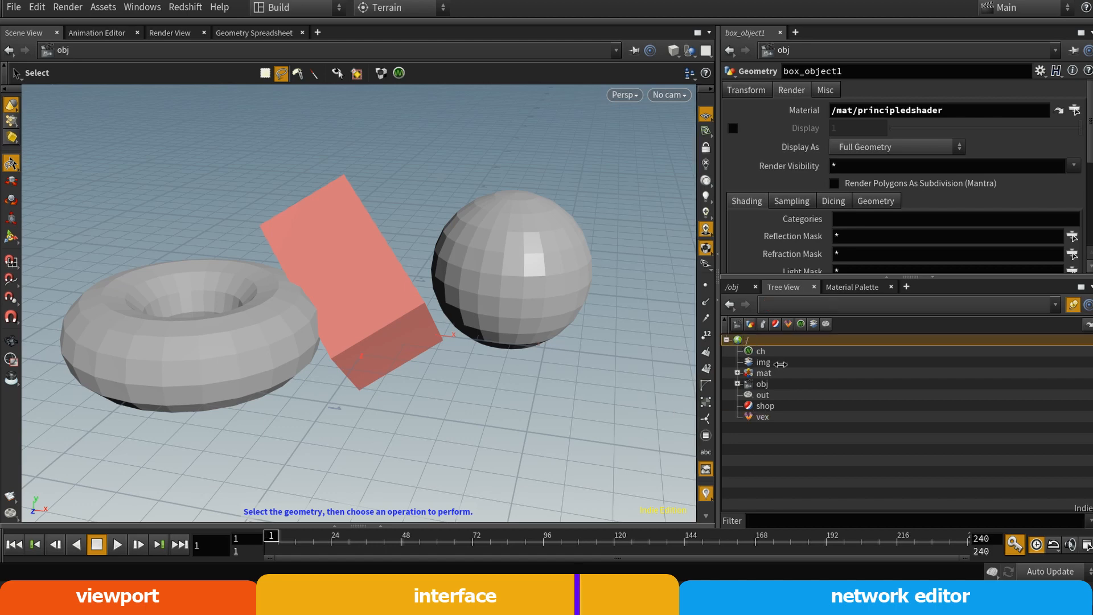
# Go through the ch, img and mat networks in the Tree View and expand obj to show its contained objects
pyautogui.click(764, 351)
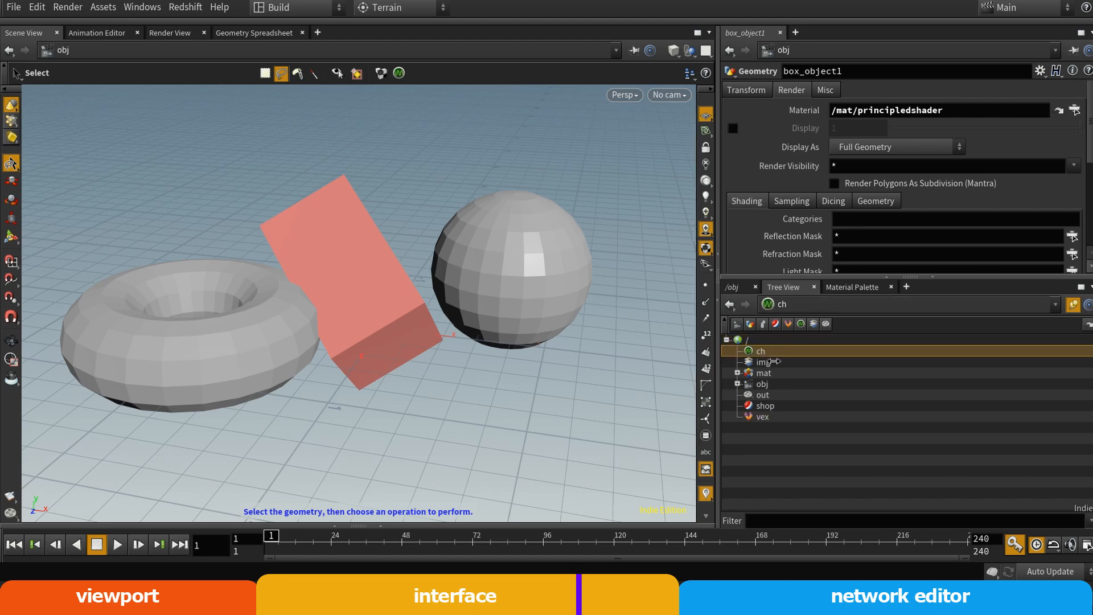
pyautogui.click(763, 363)
pyautogui.click(766, 353)
pyautogui.click(769, 375)
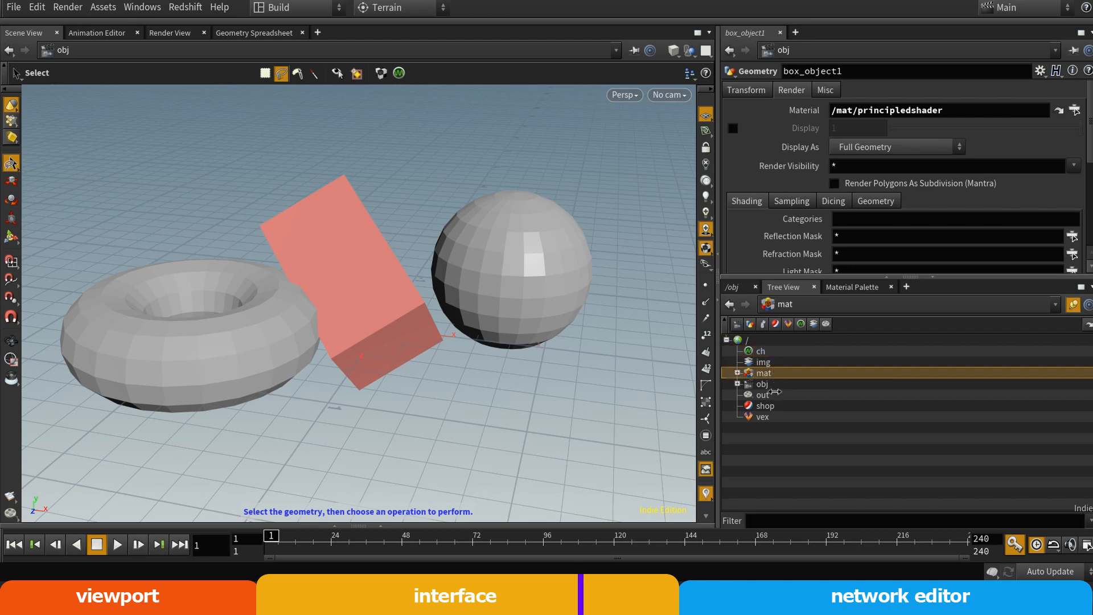
pyautogui.click(766, 361)
pyautogui.click(760, 352)
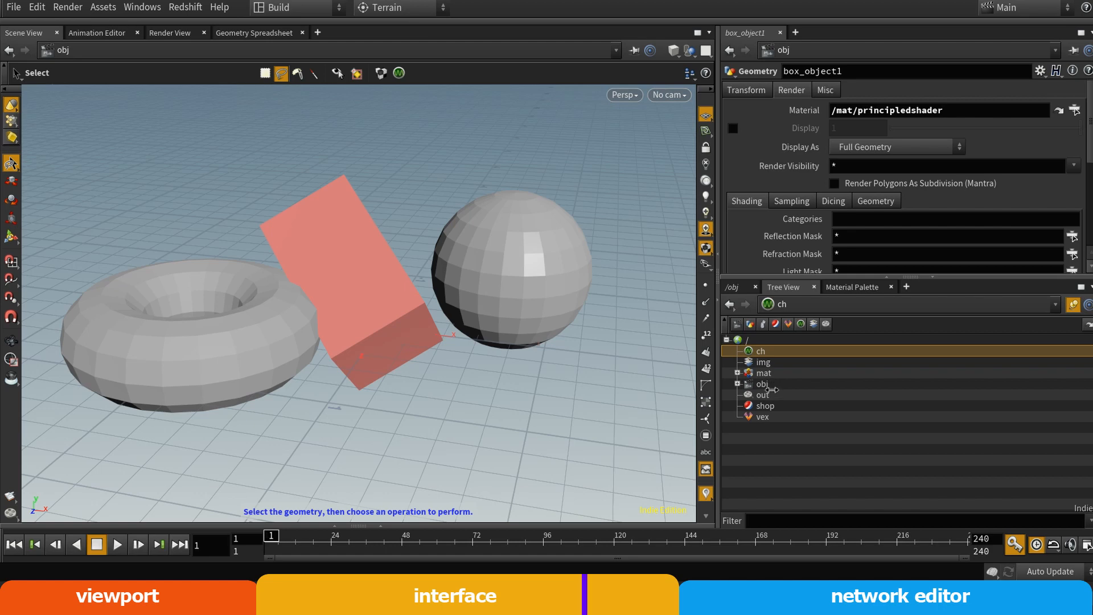
pyautogui.click(771, 385)
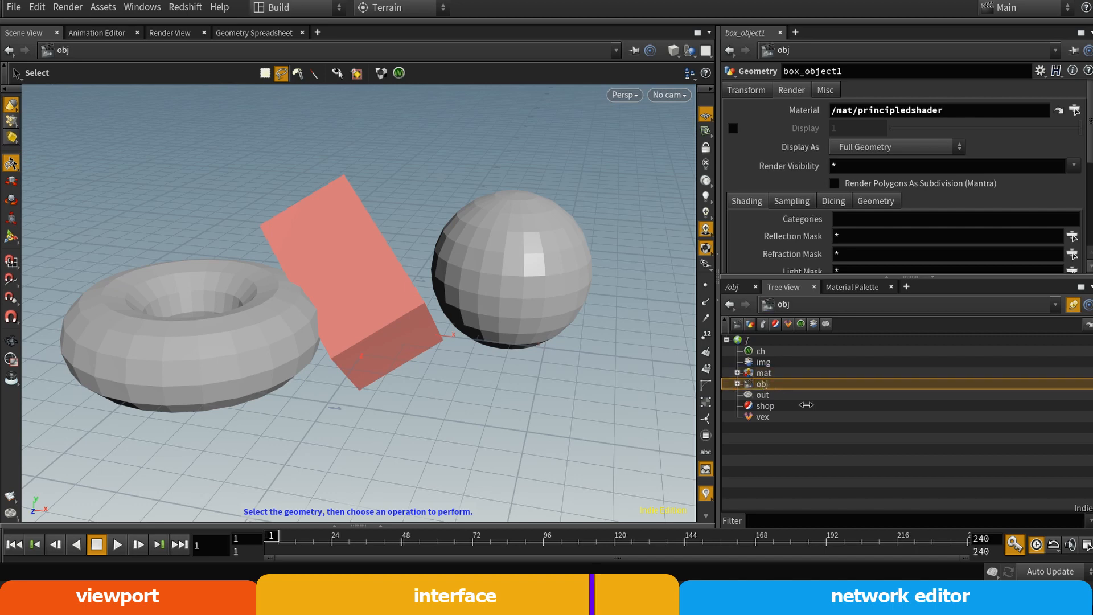
pyautogui.click(737, 384)
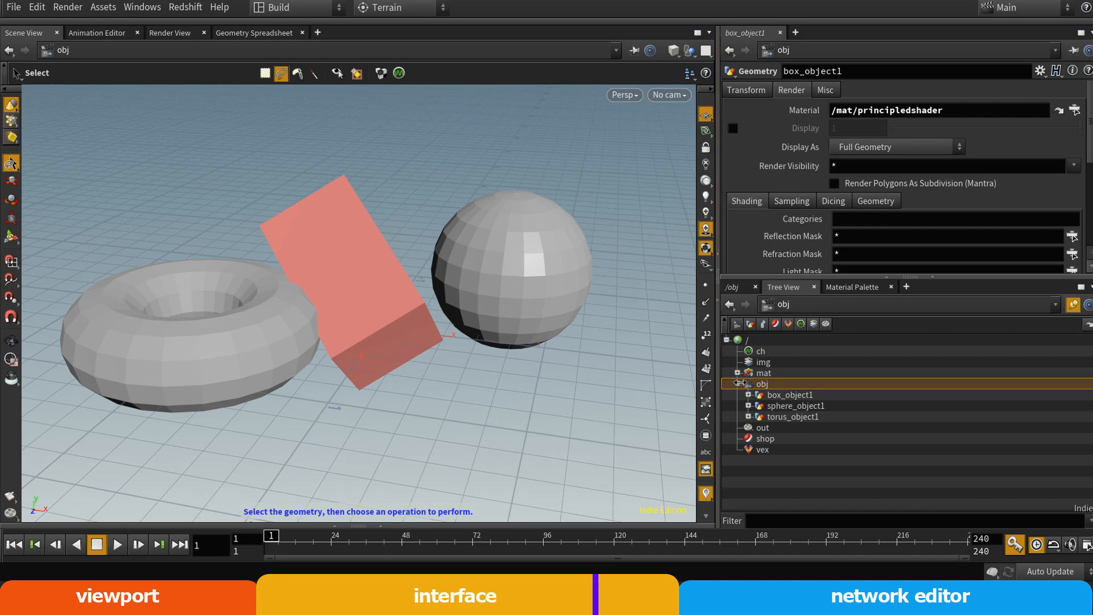
# Collapse obj in the Tree View and inspect the principledshader inside the mat network
pyautogui.click(738, 384)
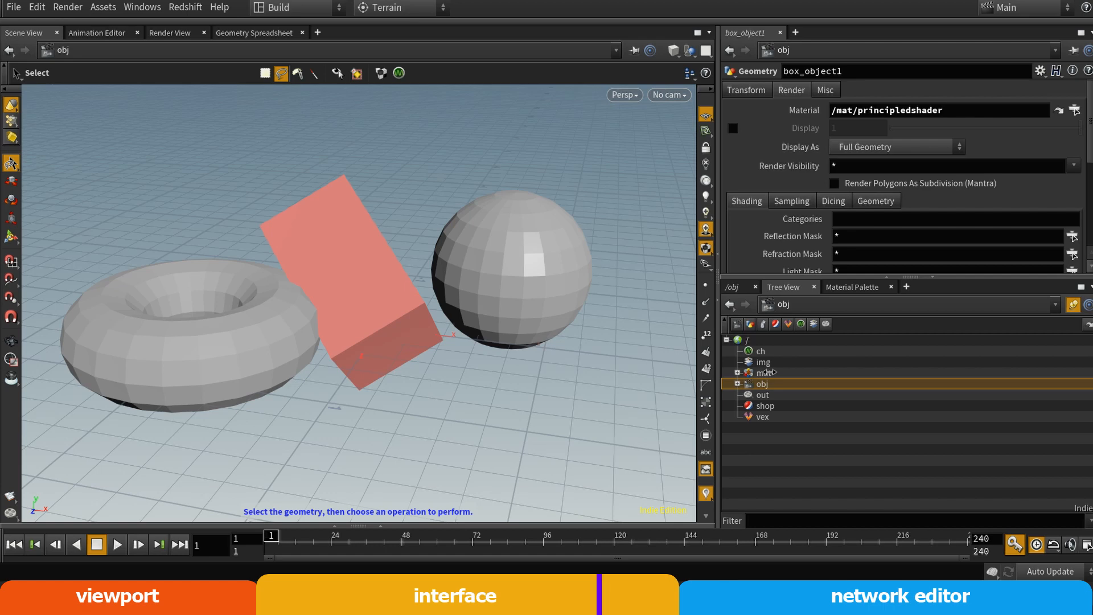
pyautogui.click(738, 372)
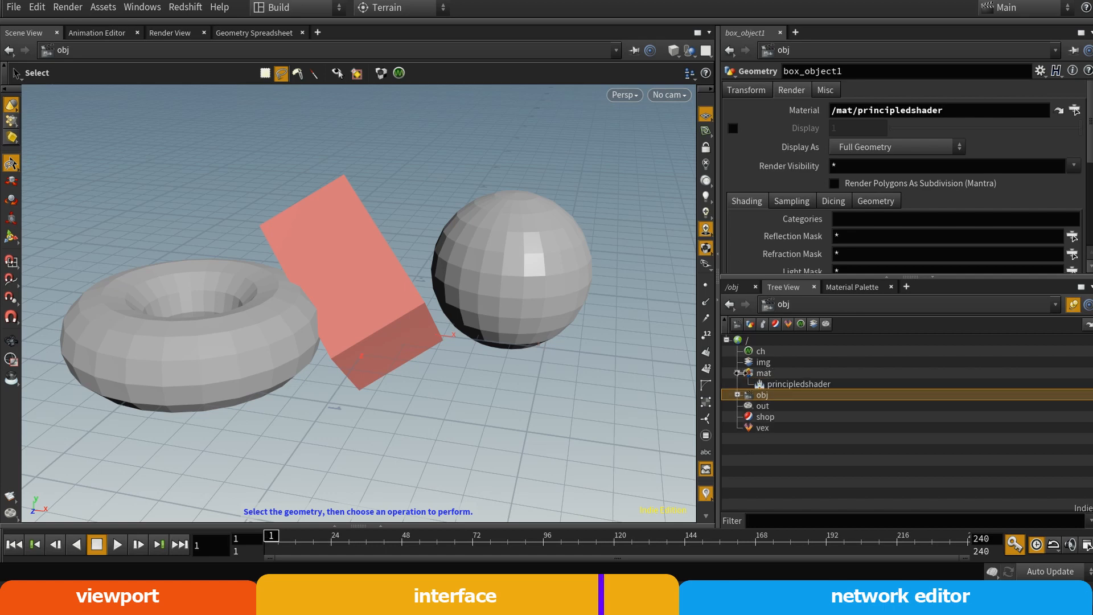
pyautogui.click(749, 385)
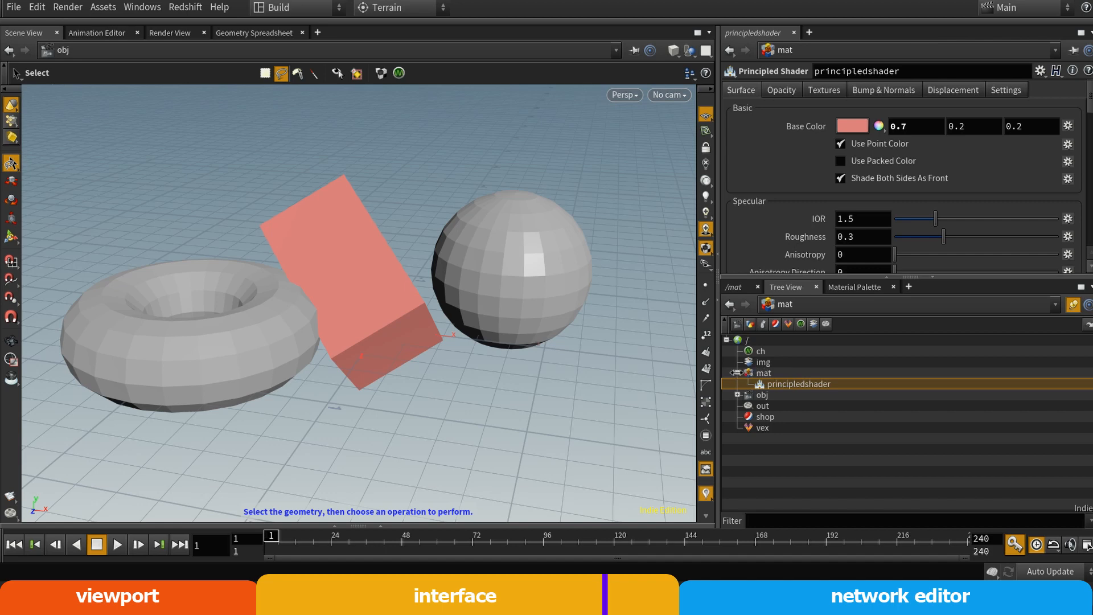
pyautogui.click(735, 372)
# Look at the shop and mat networks in the Tree View, checking what mat and obj contain
pyautogui.click(766, 406)
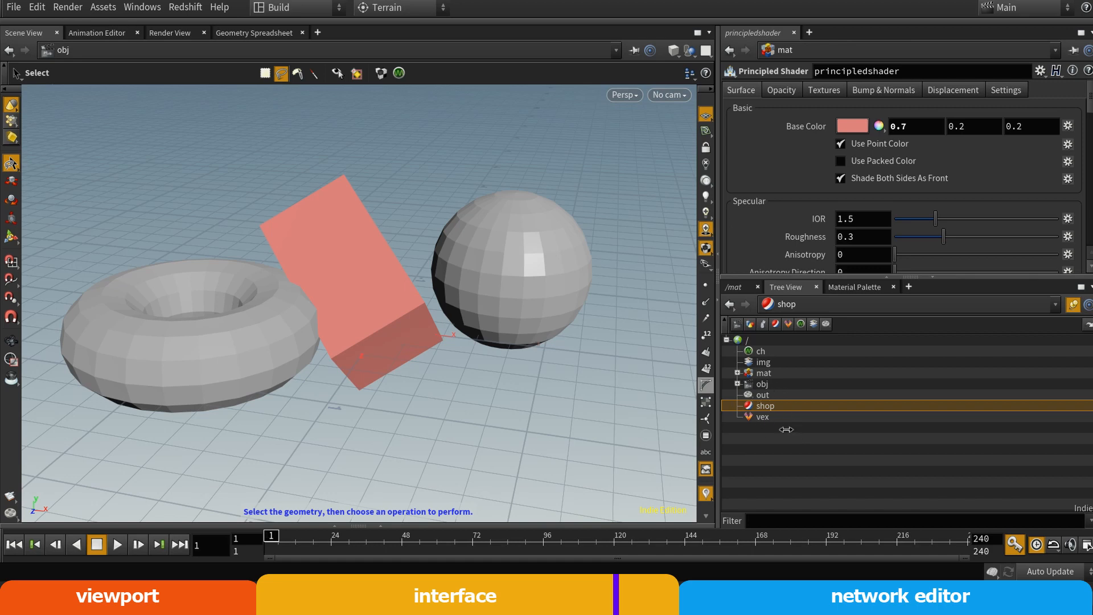
pyautogui.click(763, 374)
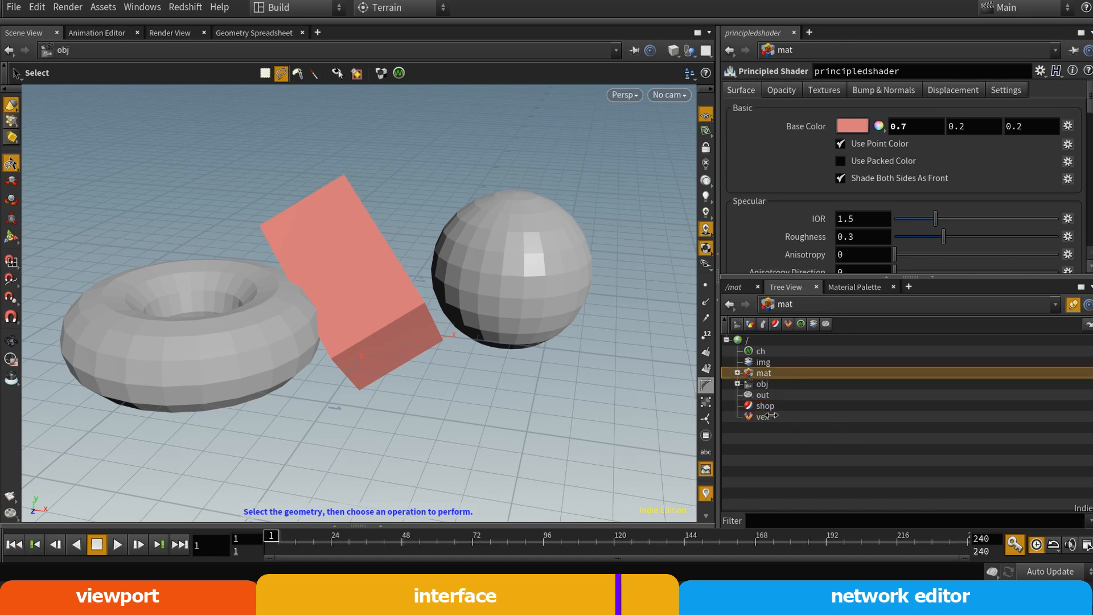
pyautogui.click(737, 373)
pyautogui.click(737, 372)
pyautogui.click(737, 384)
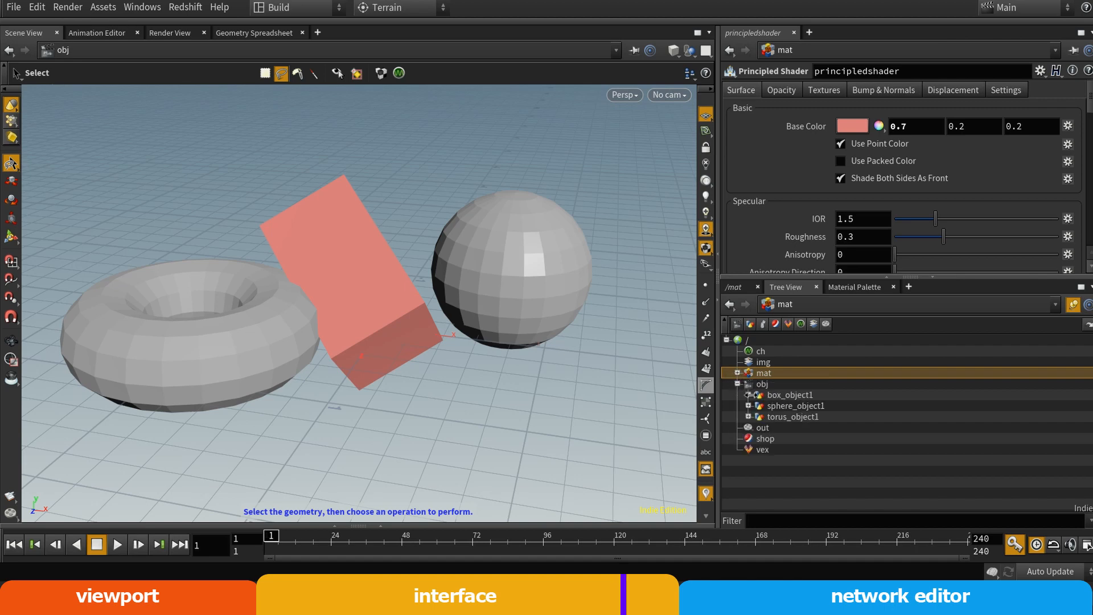
pyautogui.click(738, 383)
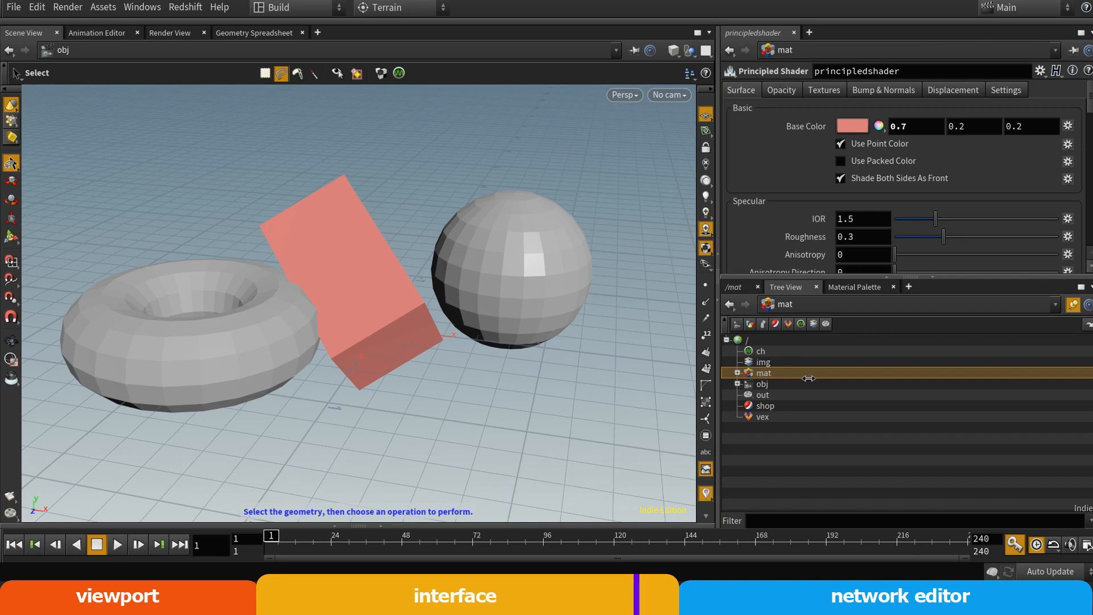
# Go through the vex, ch, obj and mat networks in the Tree View and return to obj
pyautogui.click(763, 416)
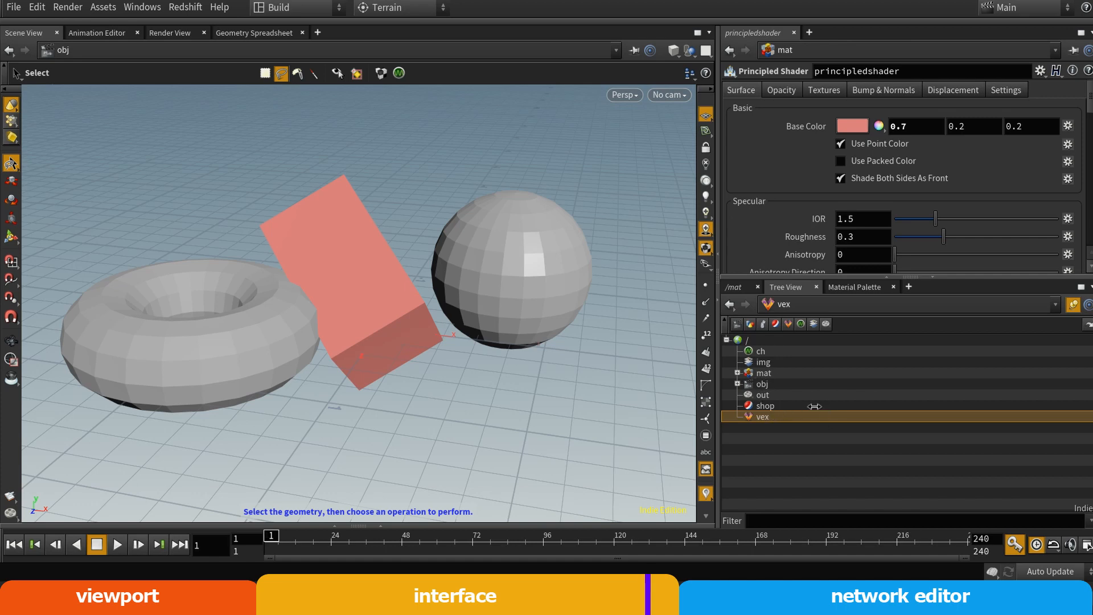
pyautogui.click(771, 350)
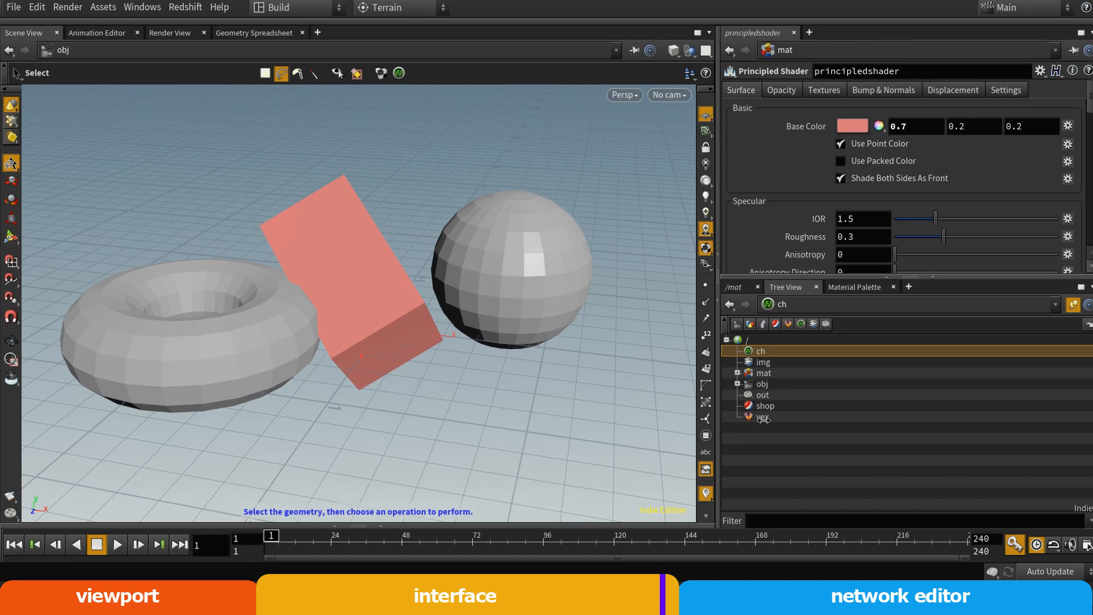
pyautogui.click(771, 385)
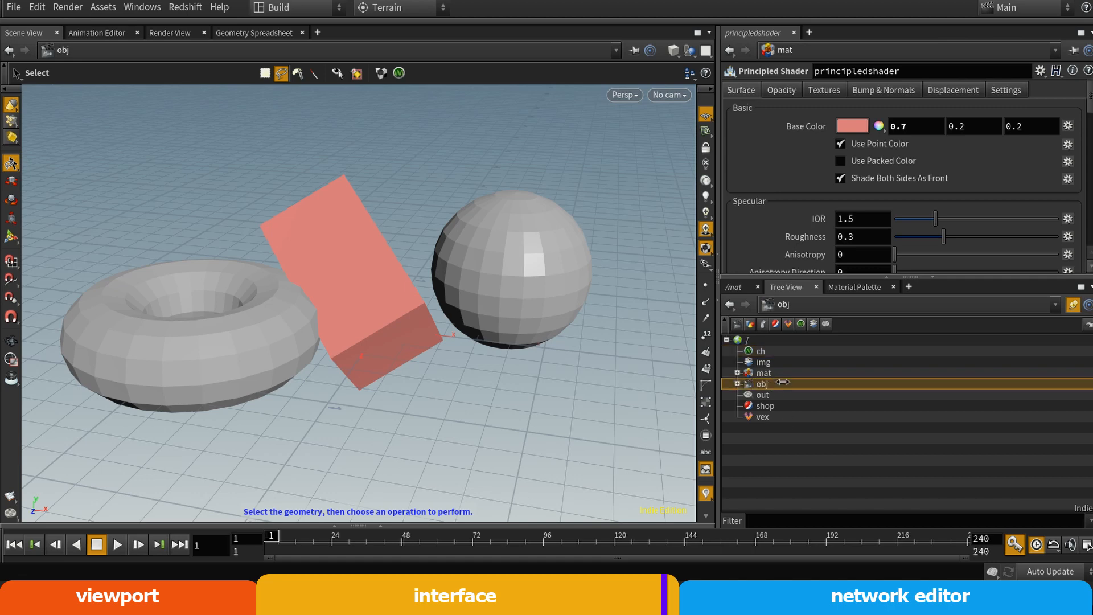
pyautogui.click(763, 373)
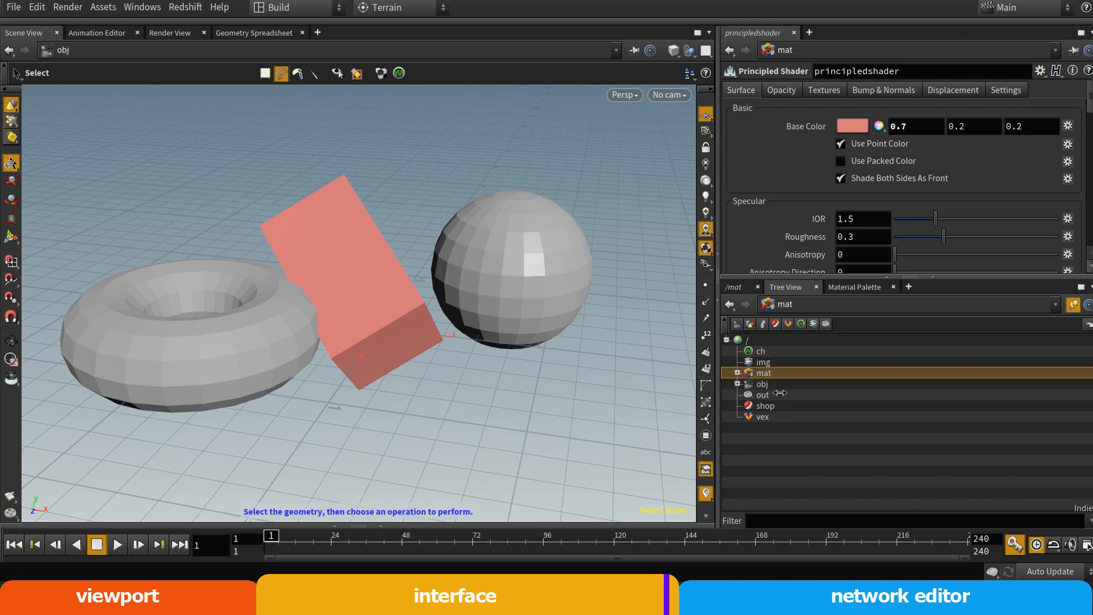
pyautogui.click(771, 384)
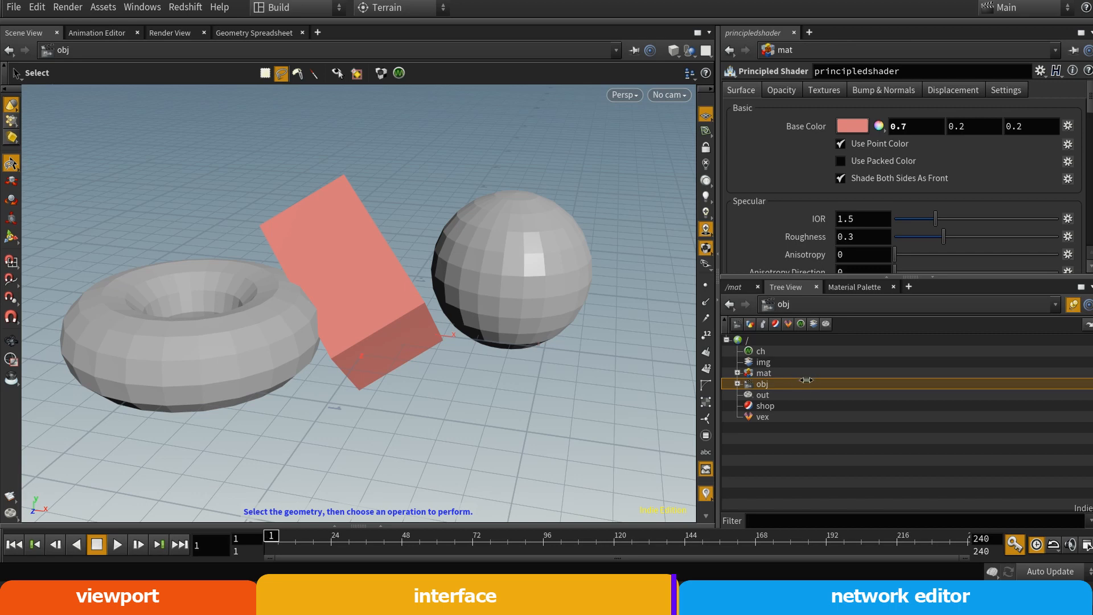
# Close the Tree View and switch the network editor from mat to the obj network
pyautogui.click(742, 289)
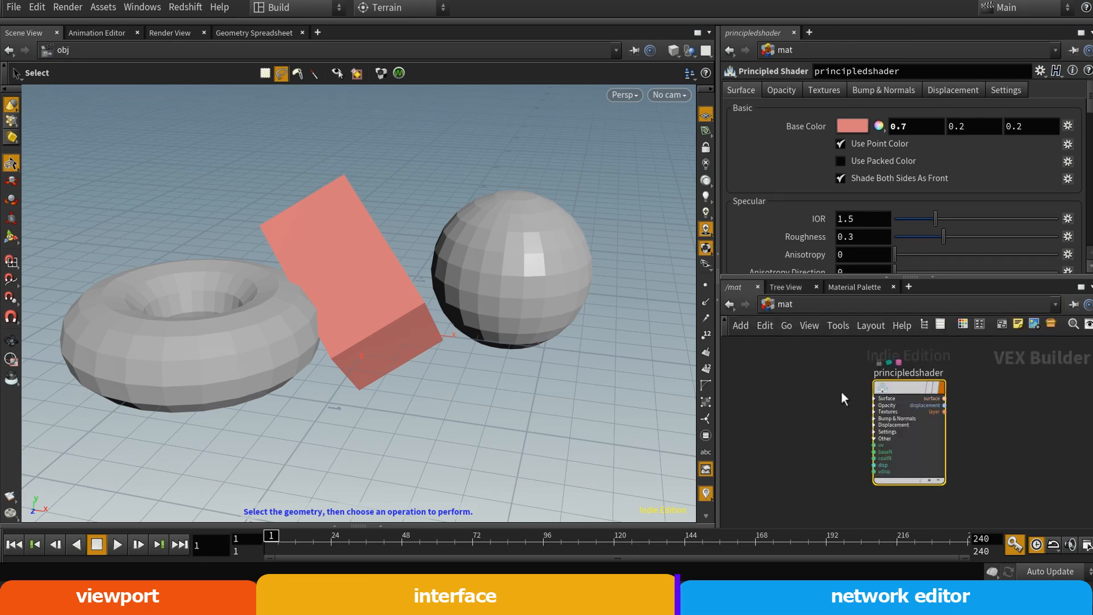
pyautogui.click(817, 287)
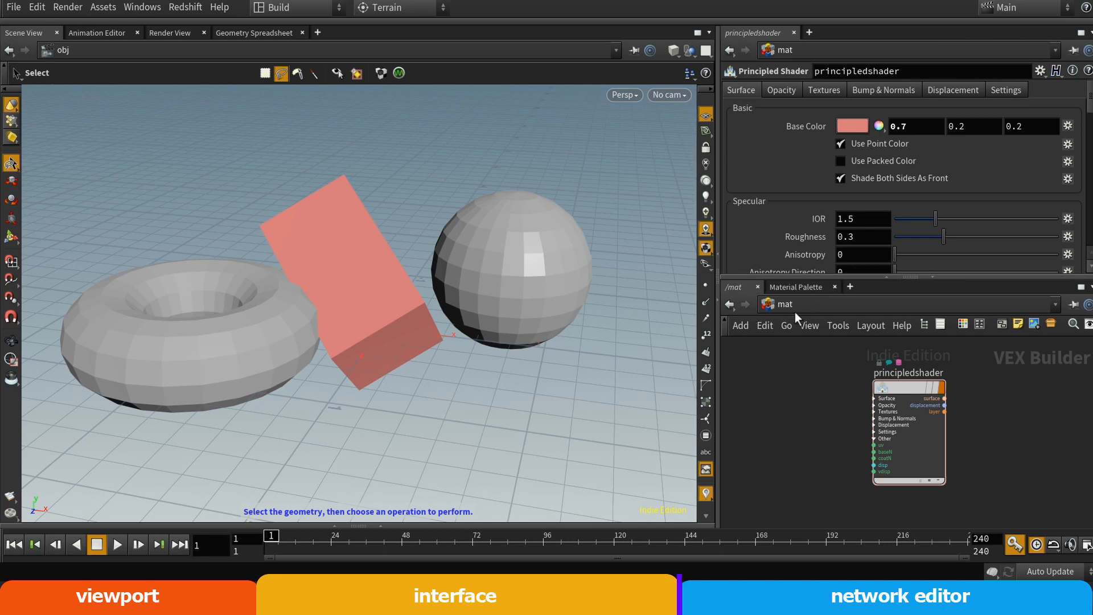
pyautogui.scroll(1, 844, 418)
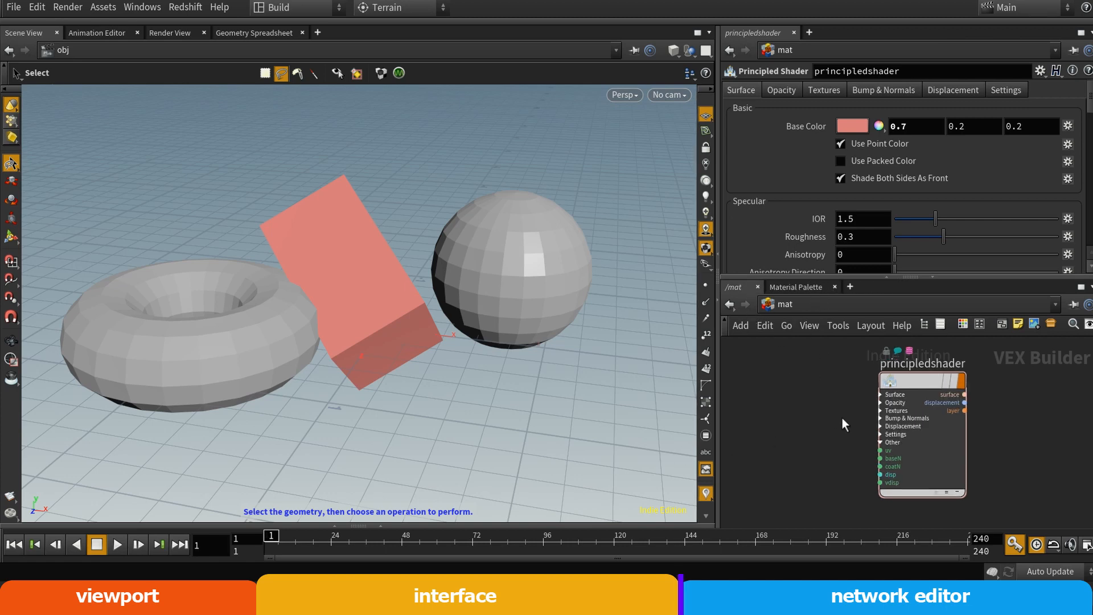
pyautogui.click(794, 306)
pyautogui.click(823, 379)
pyautogui.scroll(3, 854, 416)
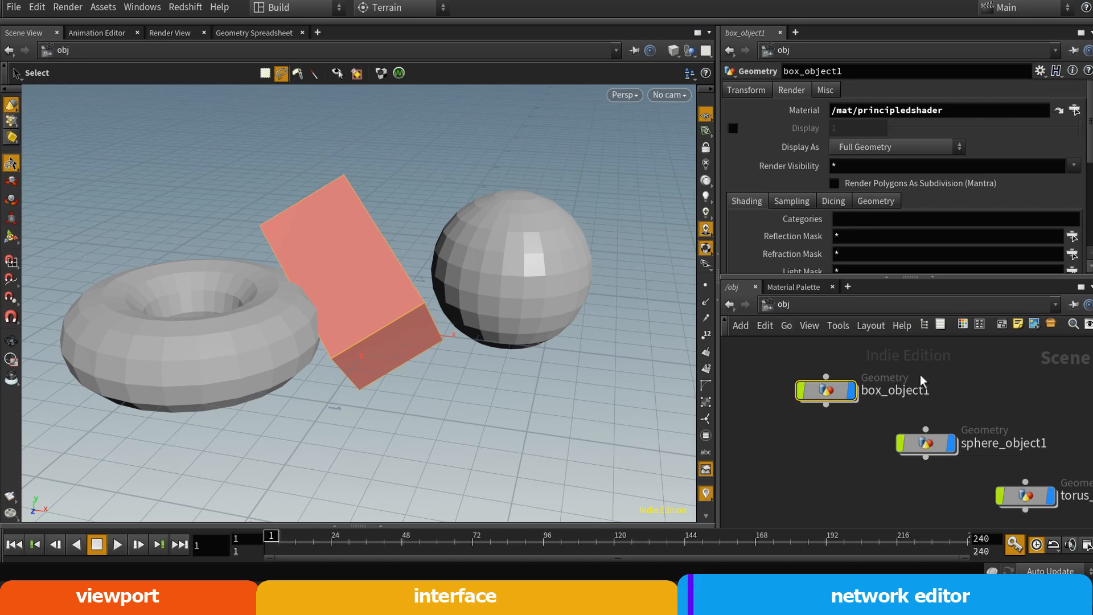
# Pan and zoom around the obj network to examine the box, sphere and torus object nodes
pyautogui.click(959, 397)
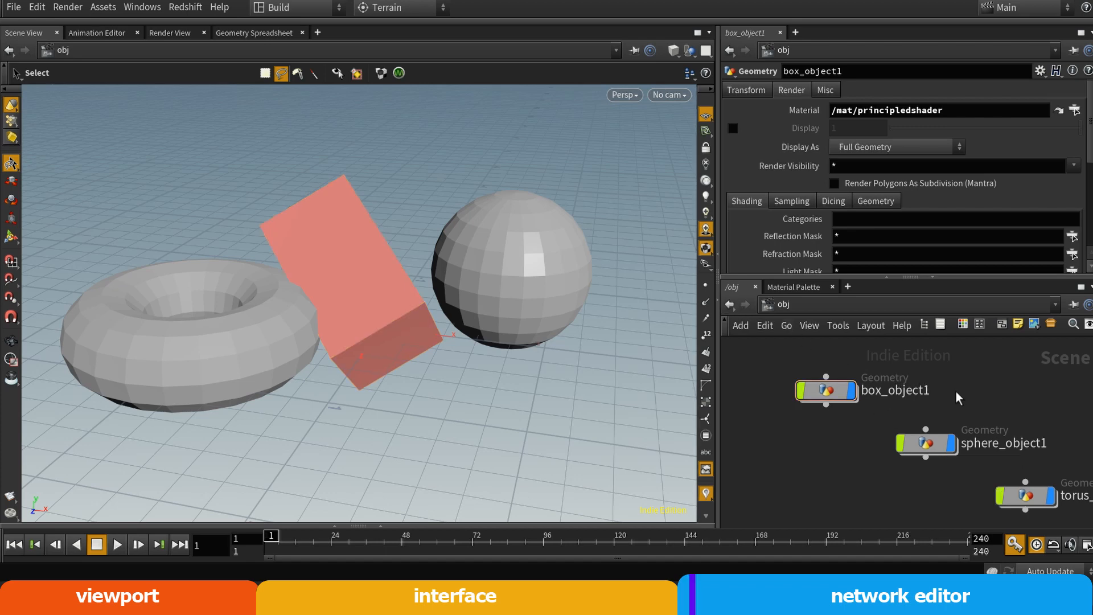
pyautogui.moveTo(998, 394); pyautogui.dragTo(947, 370, button='middle')
pyautogui.scroll(-4, 936, 377)
pyautogui.scroll(5, 934, 378)
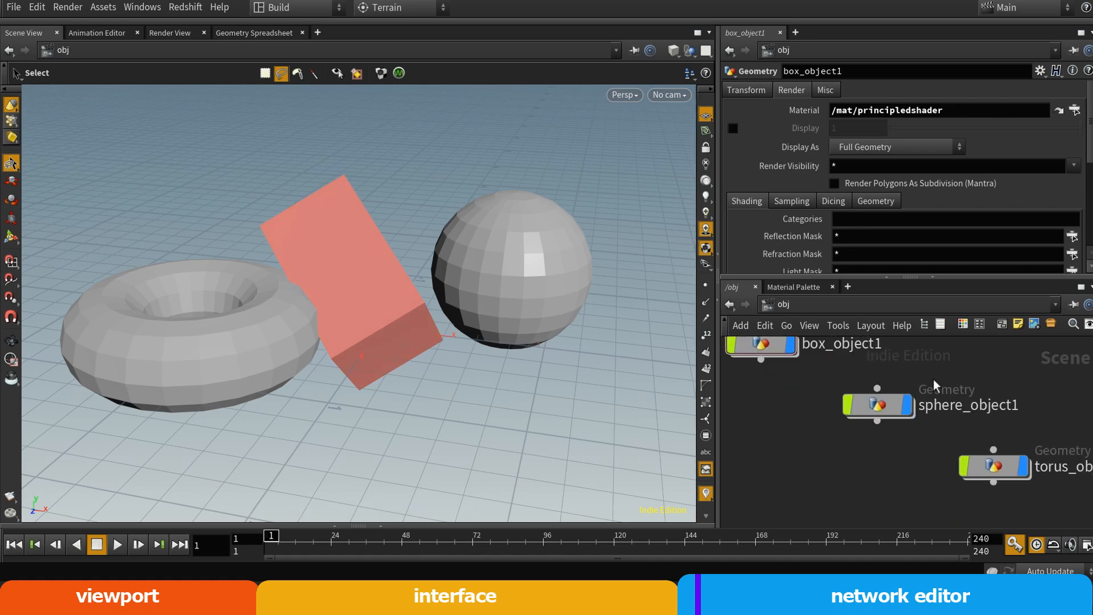
pyautogui.scroll(-3, 934, 386)
pyautogui.scroll(1, 935, 384)
pyautogui.scroll(-3, 937, 380)
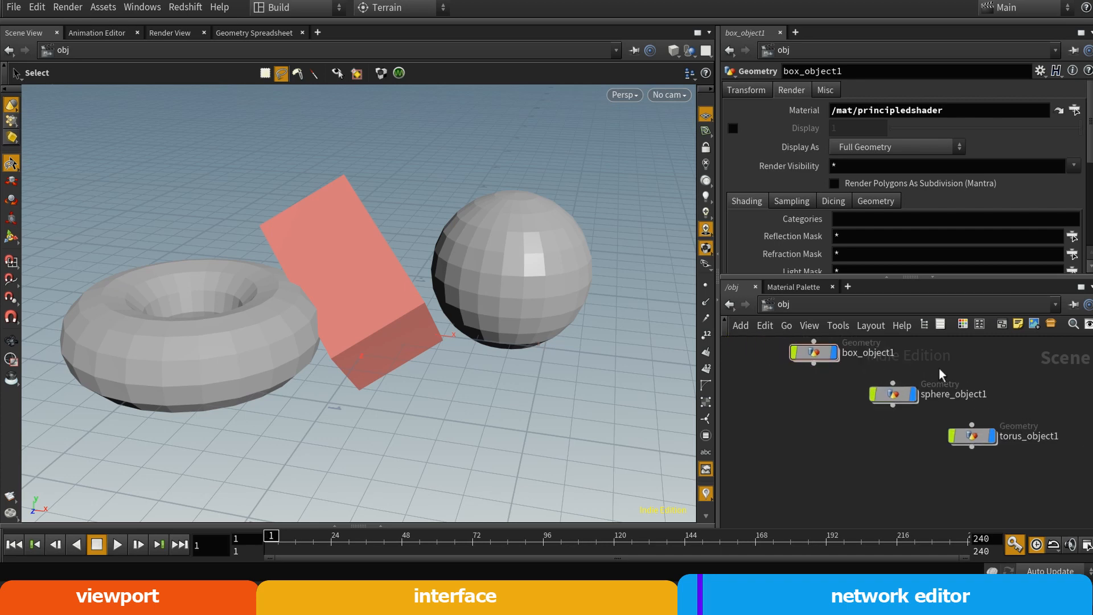
pyautogui.scroll(4, 948, 393)
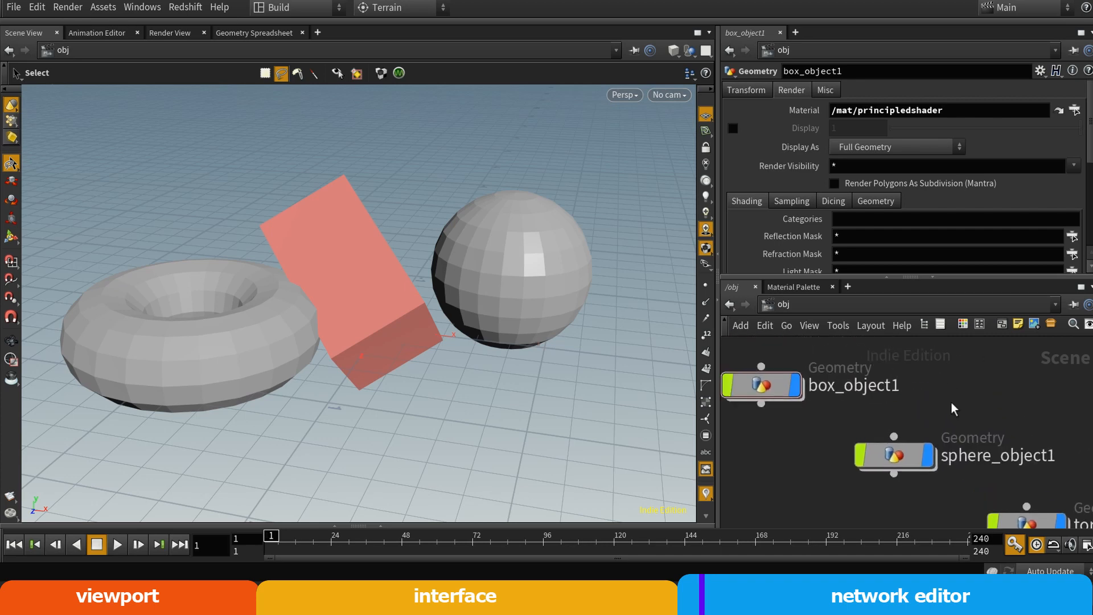
pyautogui.scroll(-3, 954, 409)
# Arrange the box, sphere and torus object nodes in a vertical column in the obj network
pyautogui.moveTo(814, 383); pyautogui.dragTo(890, 379)
pyautogui.moveTo(1003, 486); pyautogui.dragTo(911, 496)
pyautogui.moveTo(893, 379); pyautogui.dragTo(916, 382)
pyautogui.moveTo(914, 437); pyautogui.dragTo(914, 430)
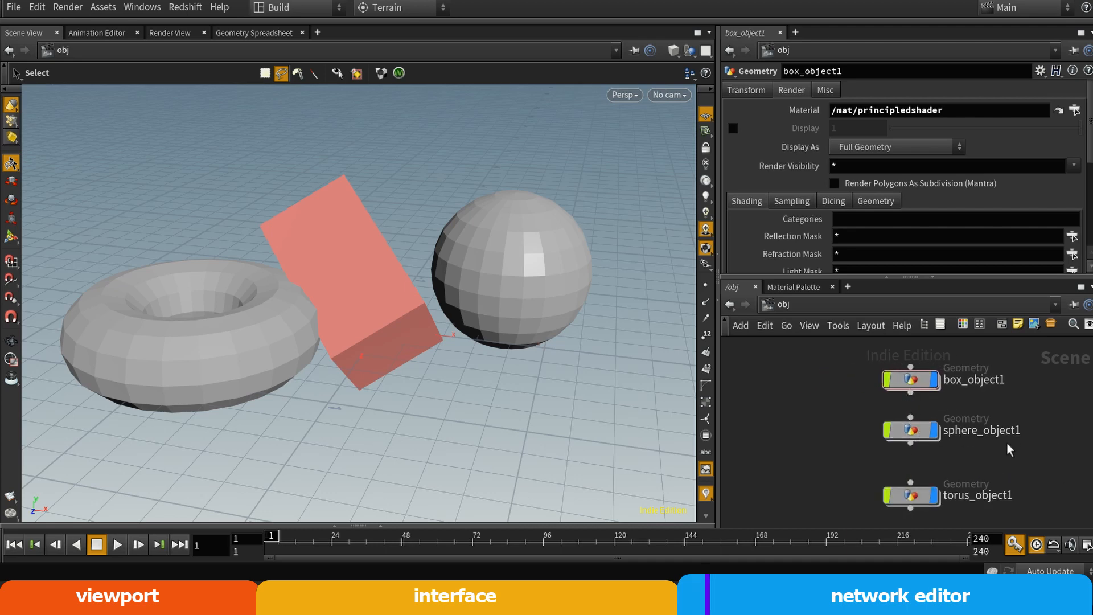
# Add a Geometry node to the obj network beside the column of existing object nodes
pyautogui.press('Tab')
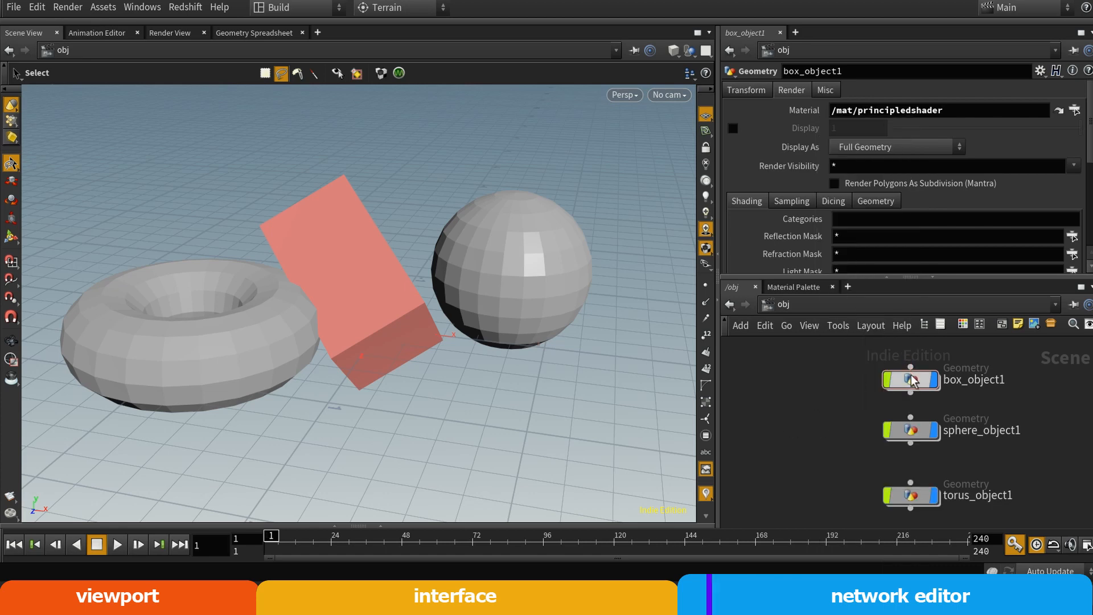
pyautogui.press('Tab')
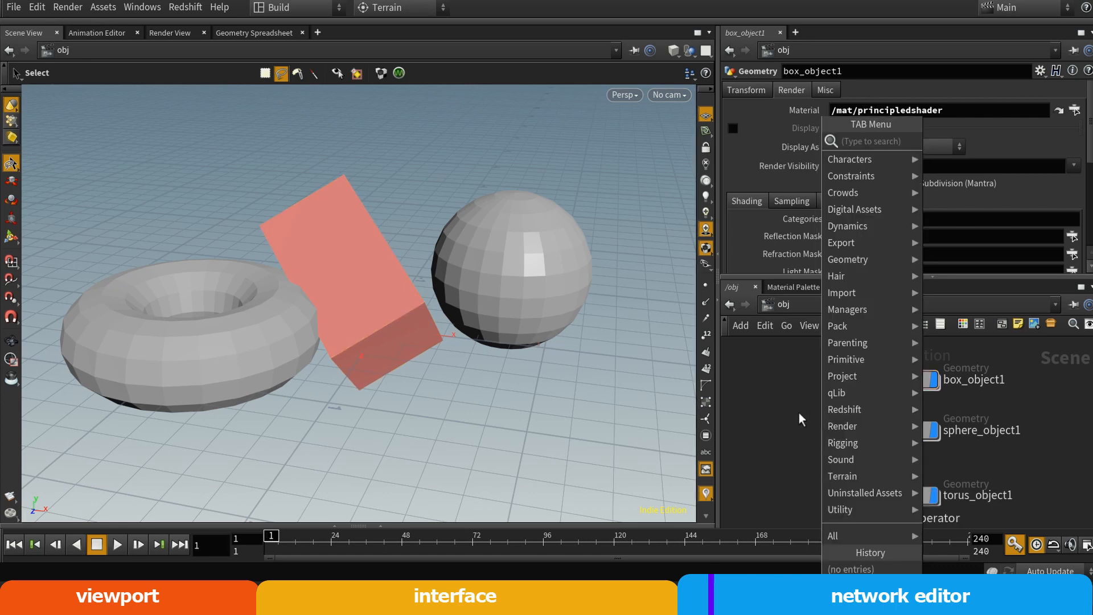
pyautogui.press('Escape')
pyautogui.press('Tab')
pyautogui.moveTo(795, 426)
pyautogui.write('geo')
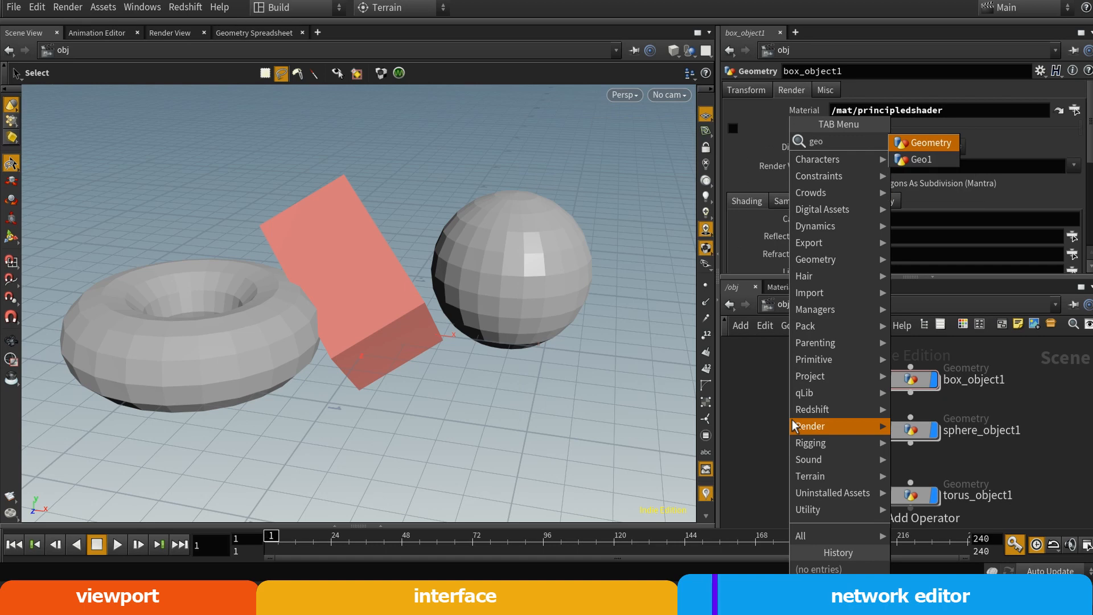
pyautogui.press('Return')
pyautogui.click(792, 419)
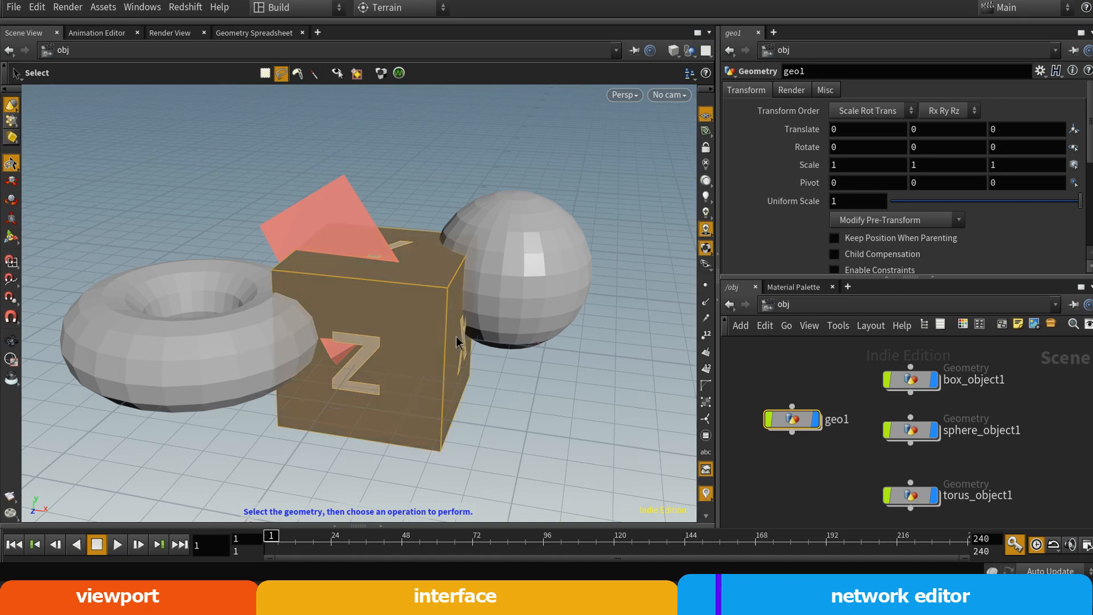
# Enter the geo1 node and delete the default file1 node inside it
pyautogui.doubleClick(797, 420)
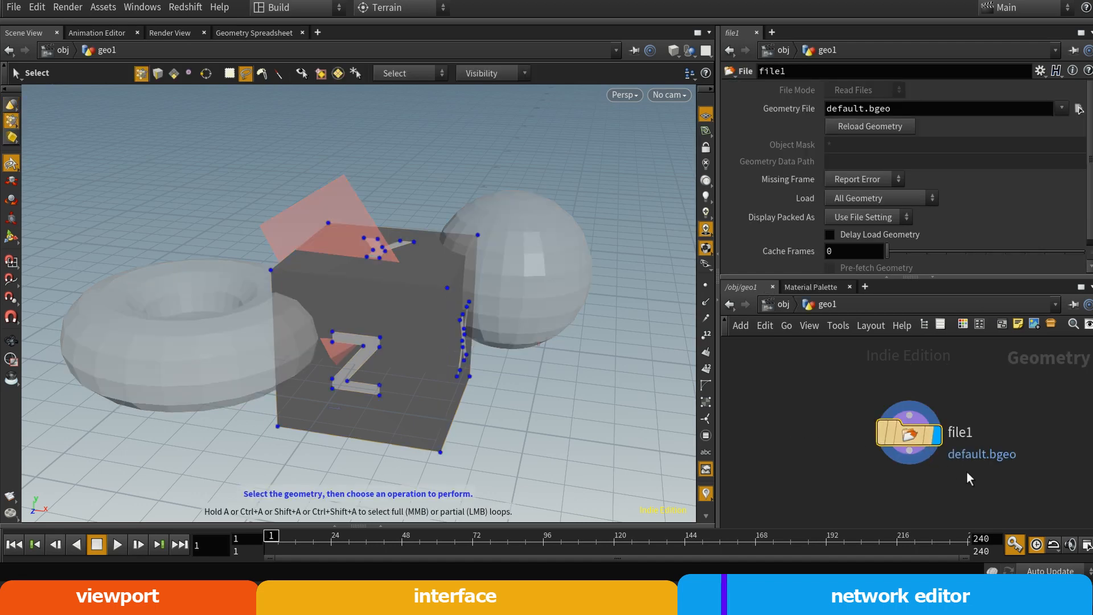
pyautogui.scroll(2, 967, 471)
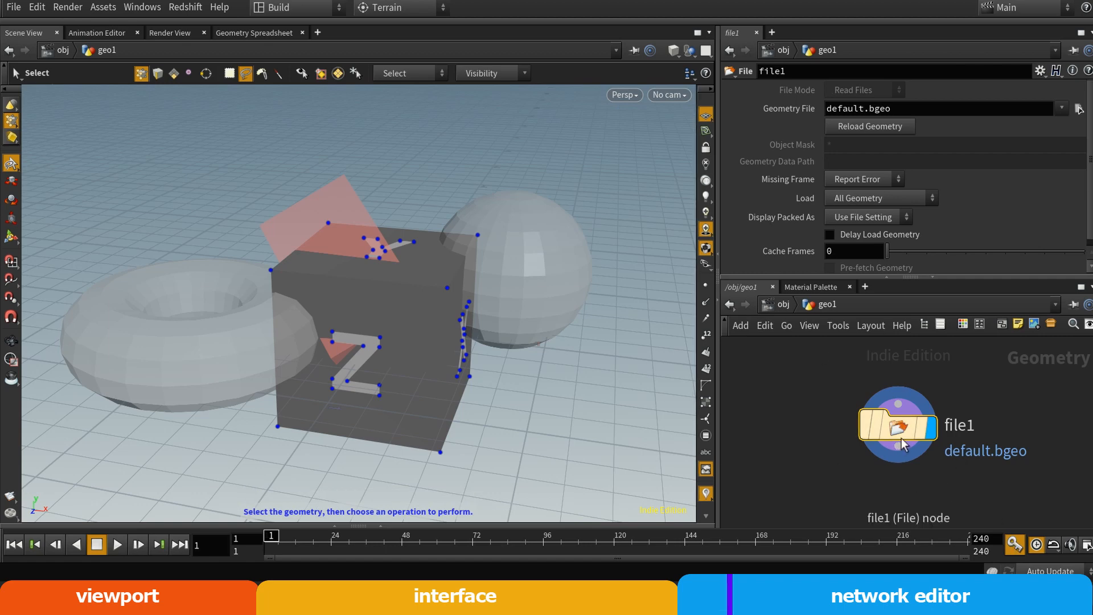
pyautogui.moveTo(902, 445); pyautogui.dragTo(849, 433)
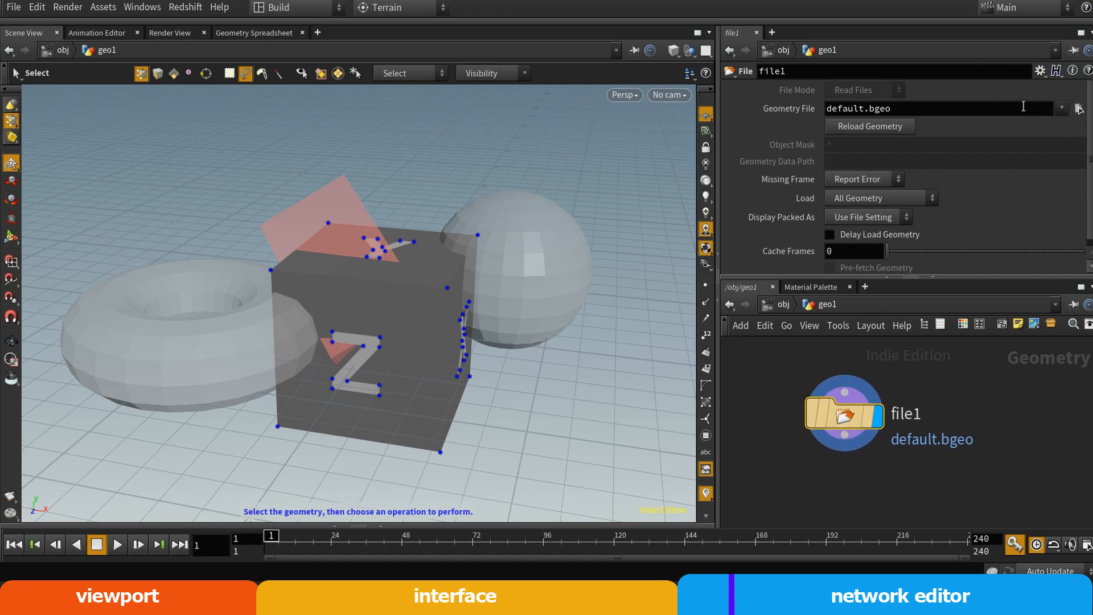
pyautogui.moveTo(847, 425); pyautogui.dragTo(862, 425)
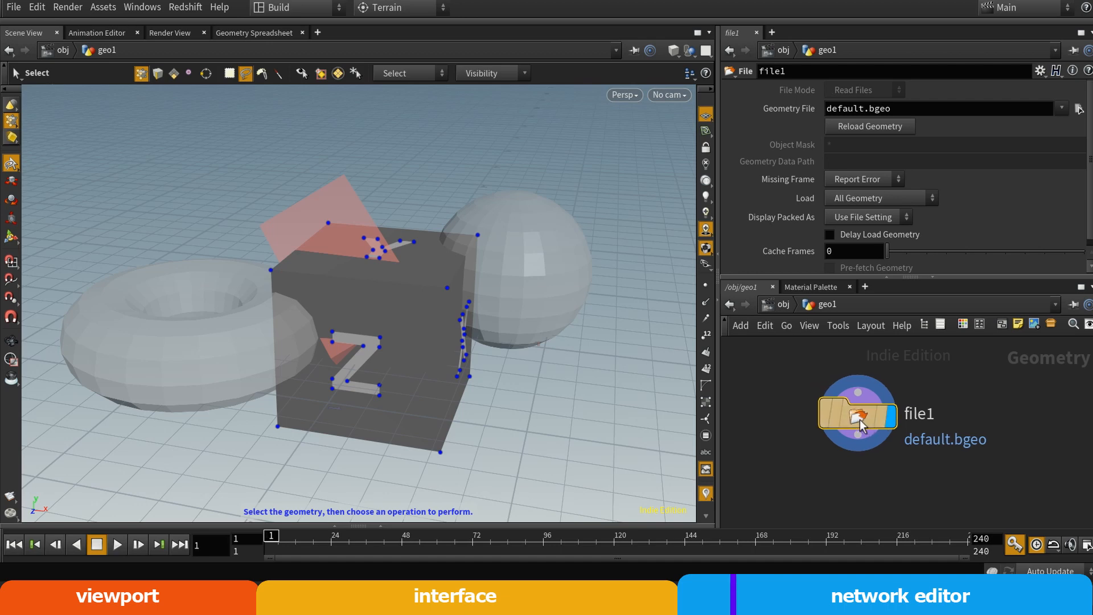
pyautogui.press('Delete')
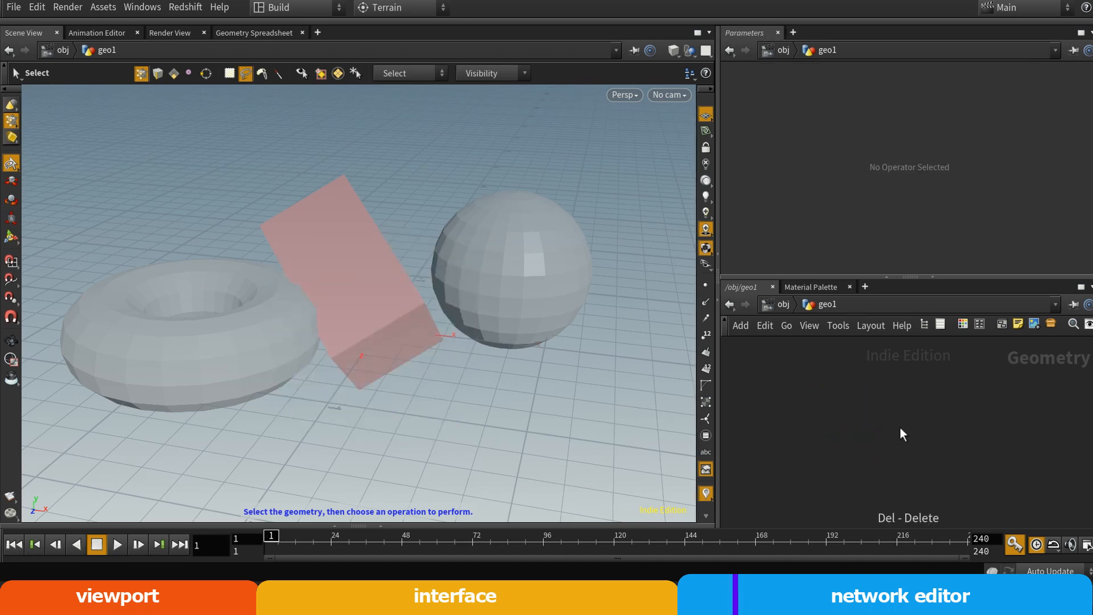
# Add a Torus node inside geo1 and set its Uniform Scale to 0.49
pyautogui.press('Tab')
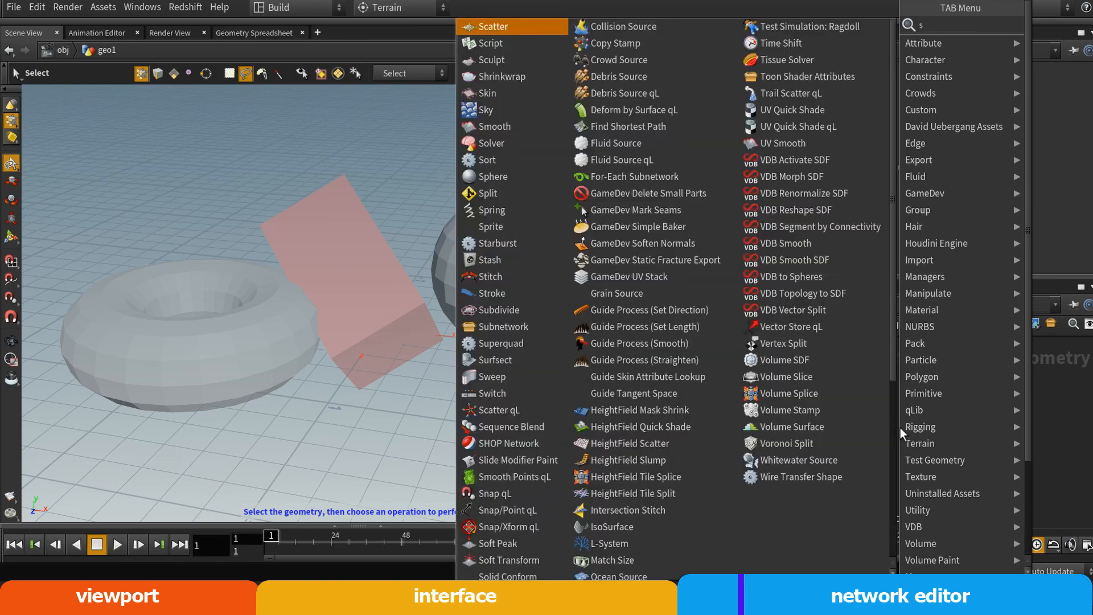
pyautogui.write('p')
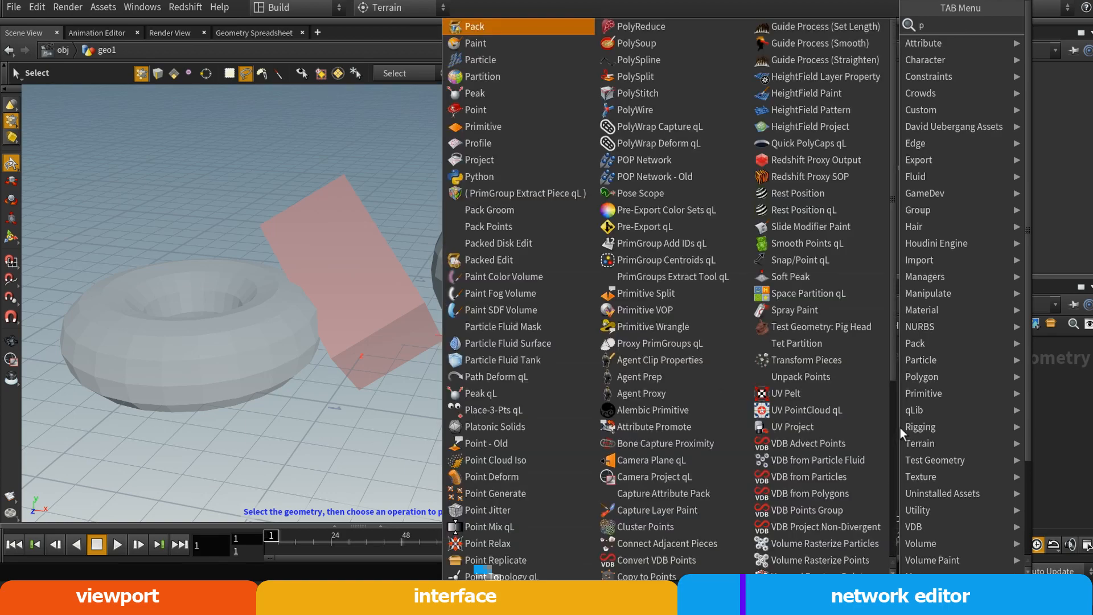
pyautogui.press('BackSpace')
pyautogui.write('torus')
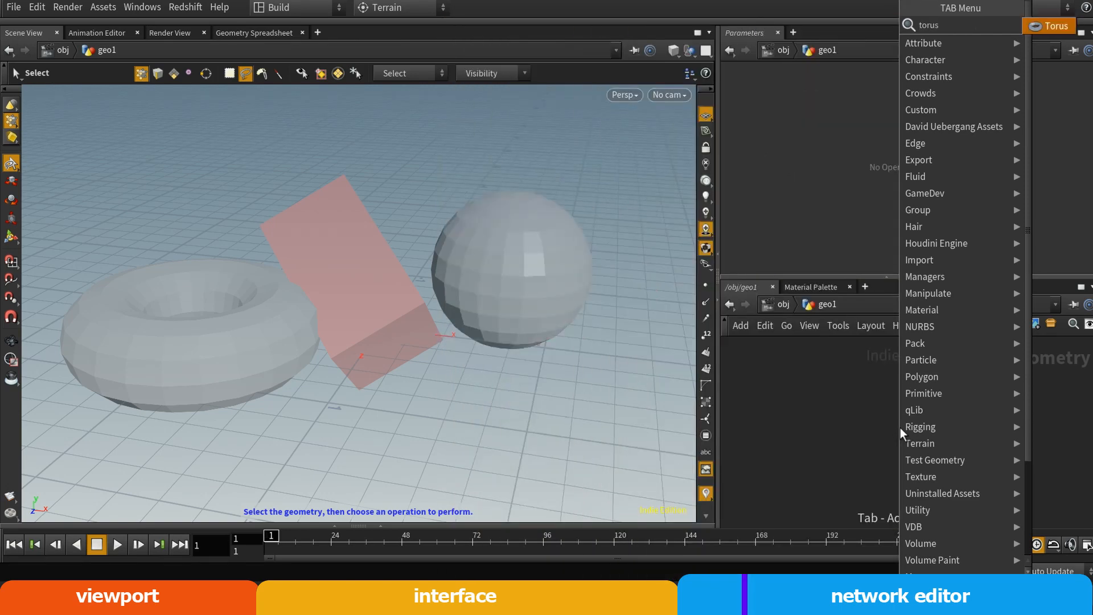
pyautogui.press('Return')
pyautogui.click(883, 418)
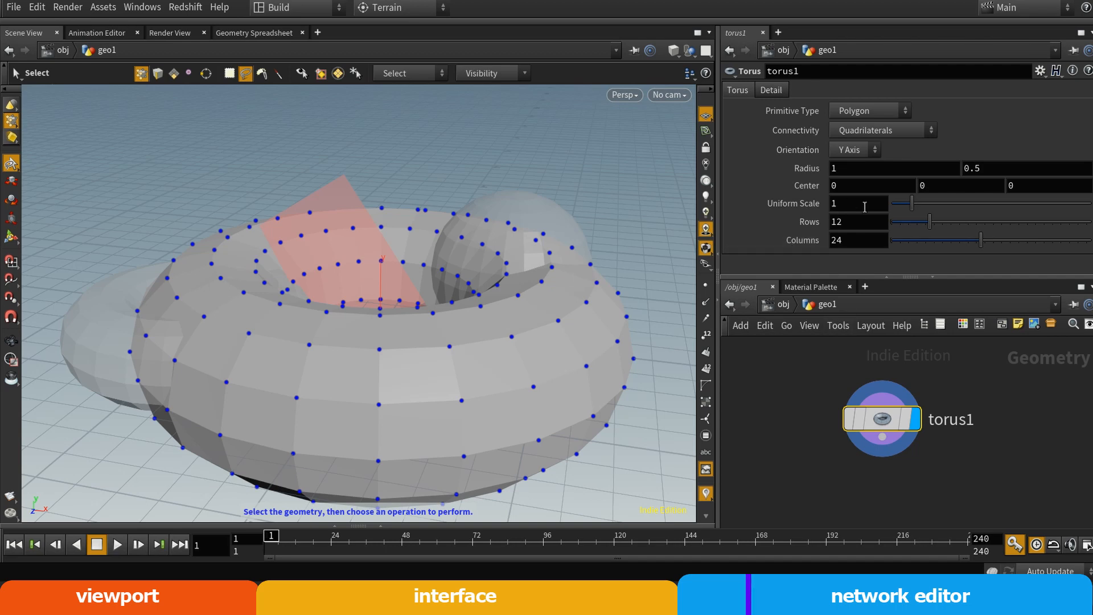
pyautogui.moveTo(911, 202); pyautogui.dragTo(902, 204)
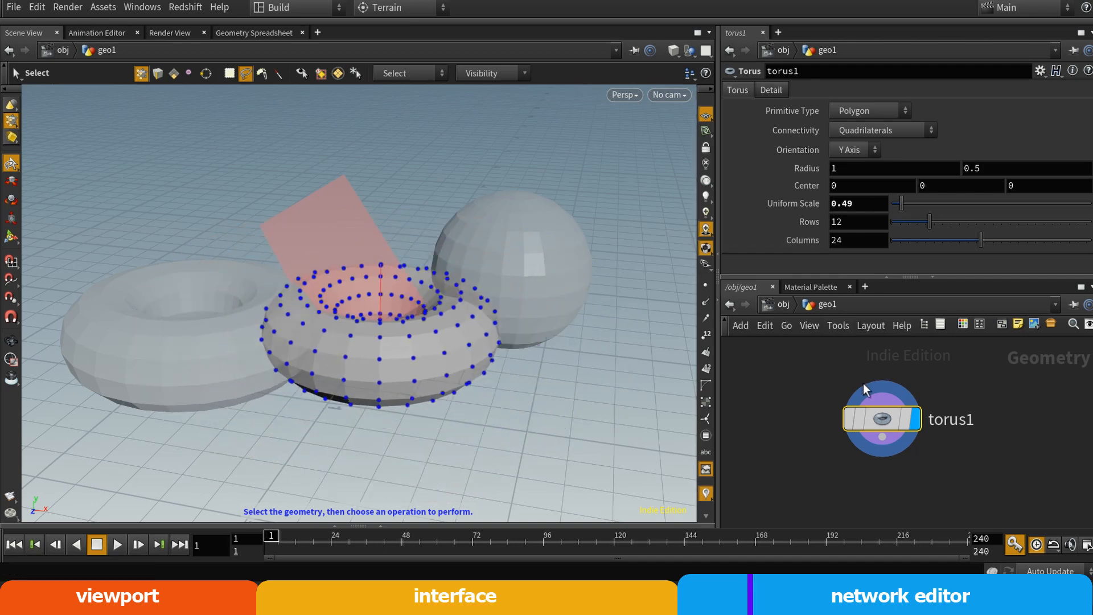
# Return to the obj network and delete the geo1, sphere_object1 and torus_object1 nodes, keeping only box_object1
pyautogui.doubleClick(968, 408)
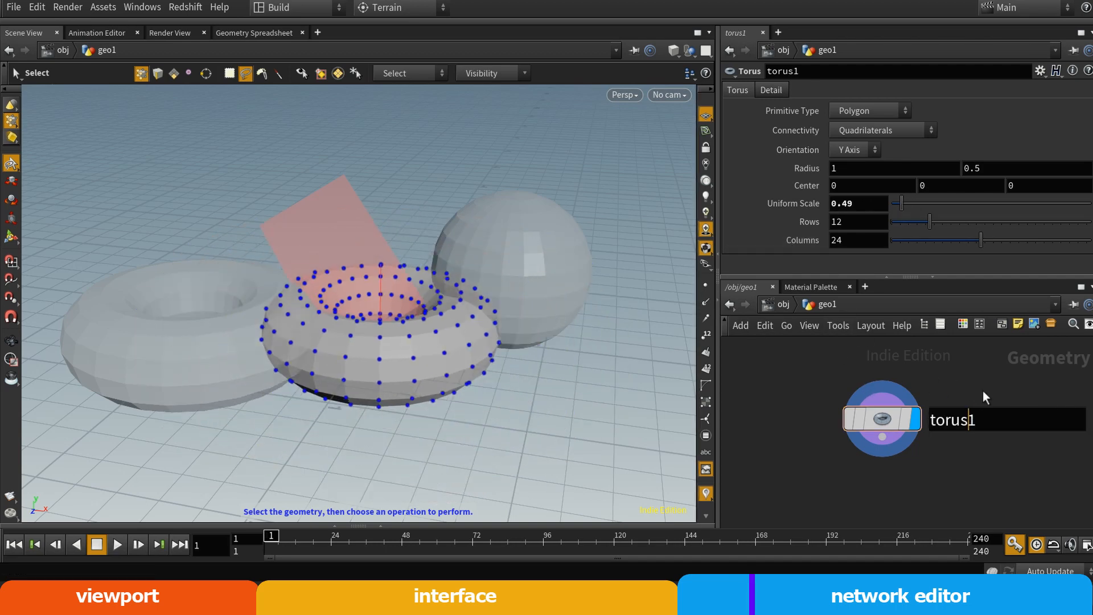
pyautogui.press('Escape')
pyautogui.press('u')
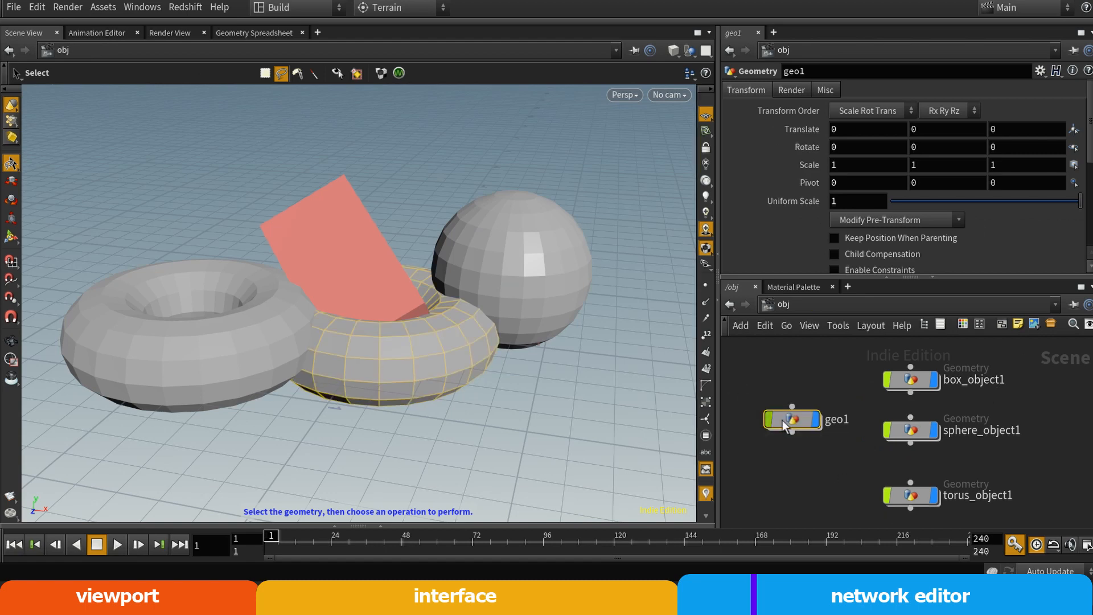
pyautogui.press('Delete')
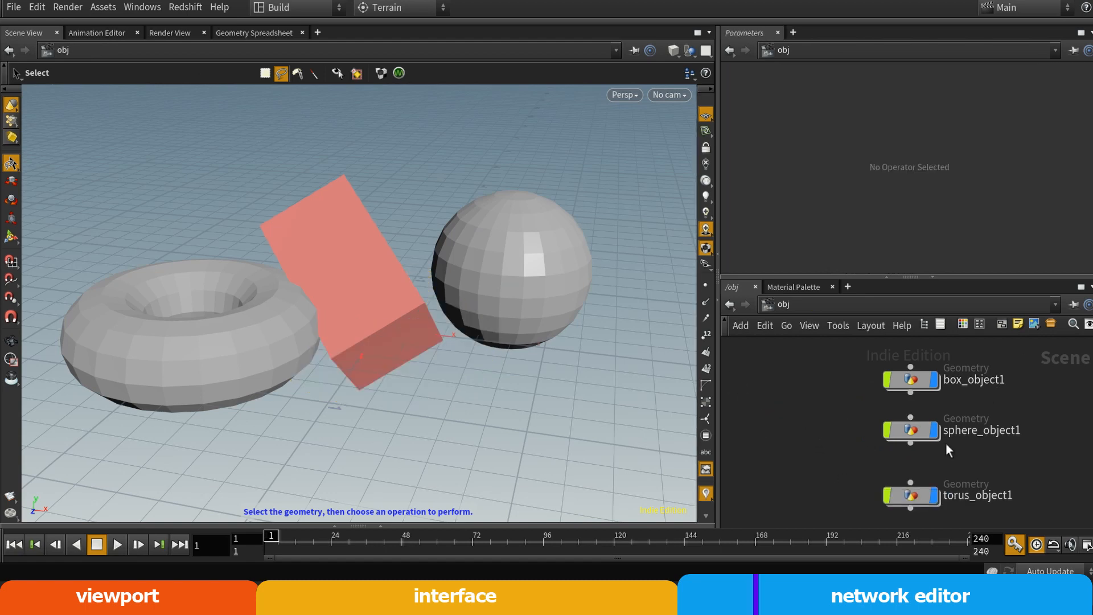
pyautogui.moveTo(832, 418); pyautogui.dragTo(991, 513)
pyautogui.press('Delete')
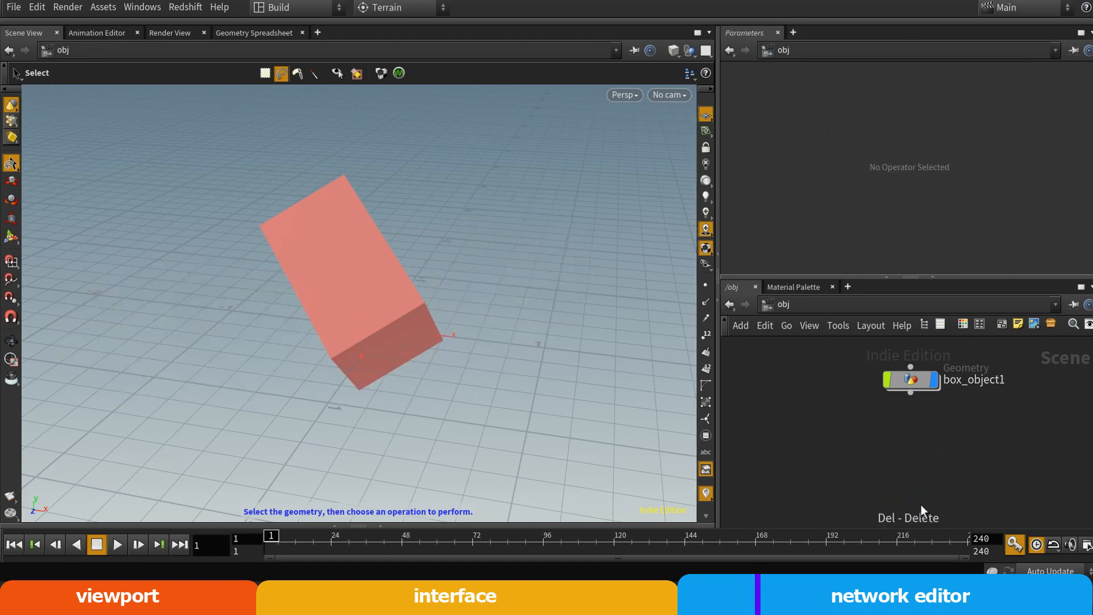
# Move box_object1 to the middle of the obj network and rename it geo
pyautogui.moveTo(935, 382); pyautogui.dragTo(906, 414)
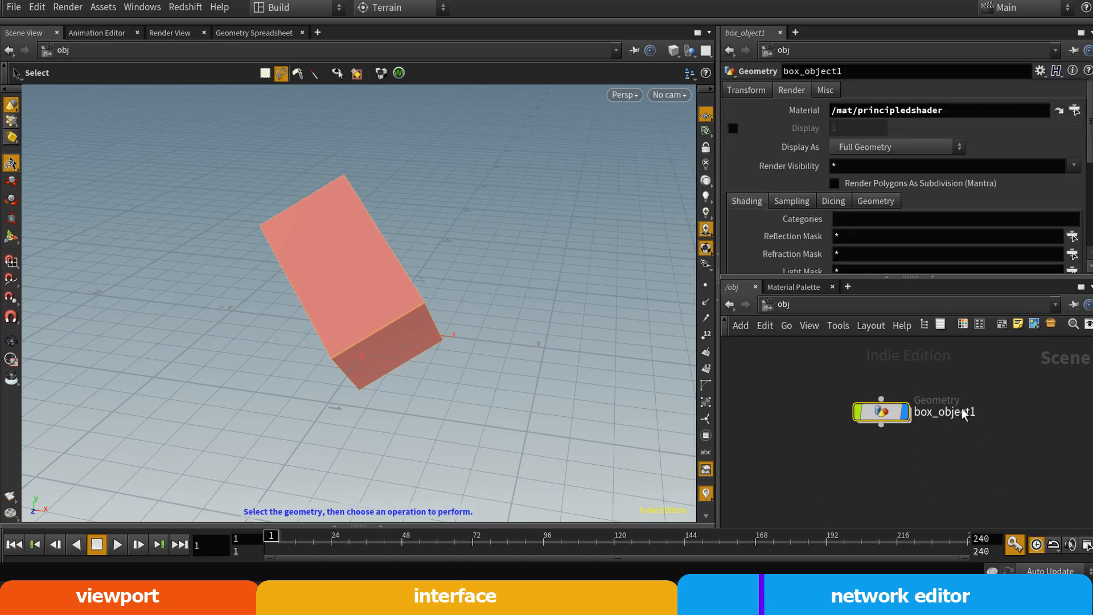
pyautogui.click(929, 414)
pyautogui.click(933, 447)
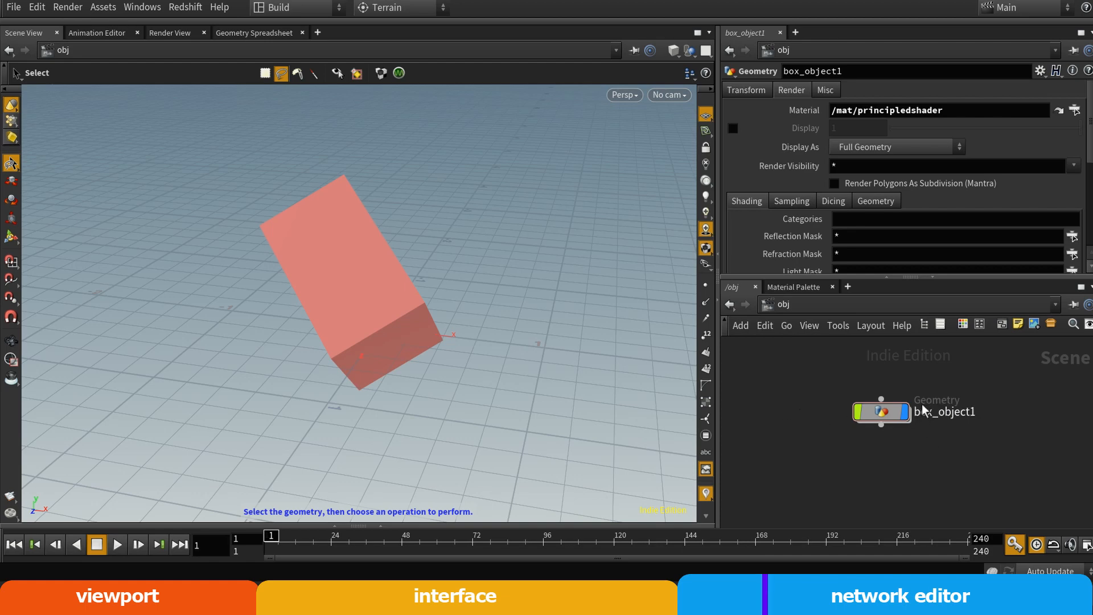
pyautogui.click(945, 413)
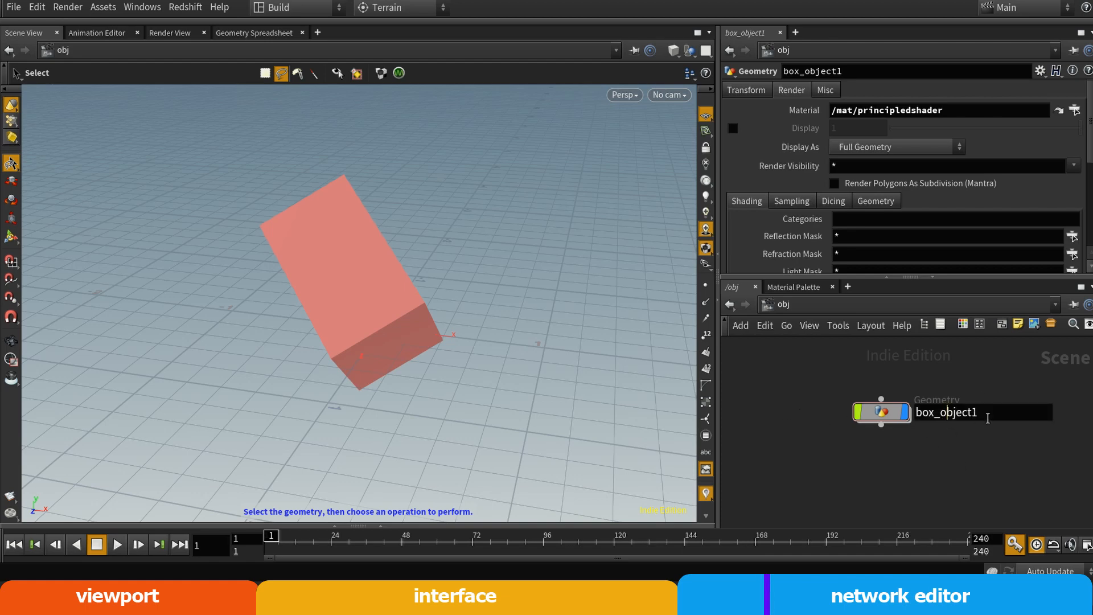
pyautogui.doubleClick(964, 411)
pyautogui.write('geo')
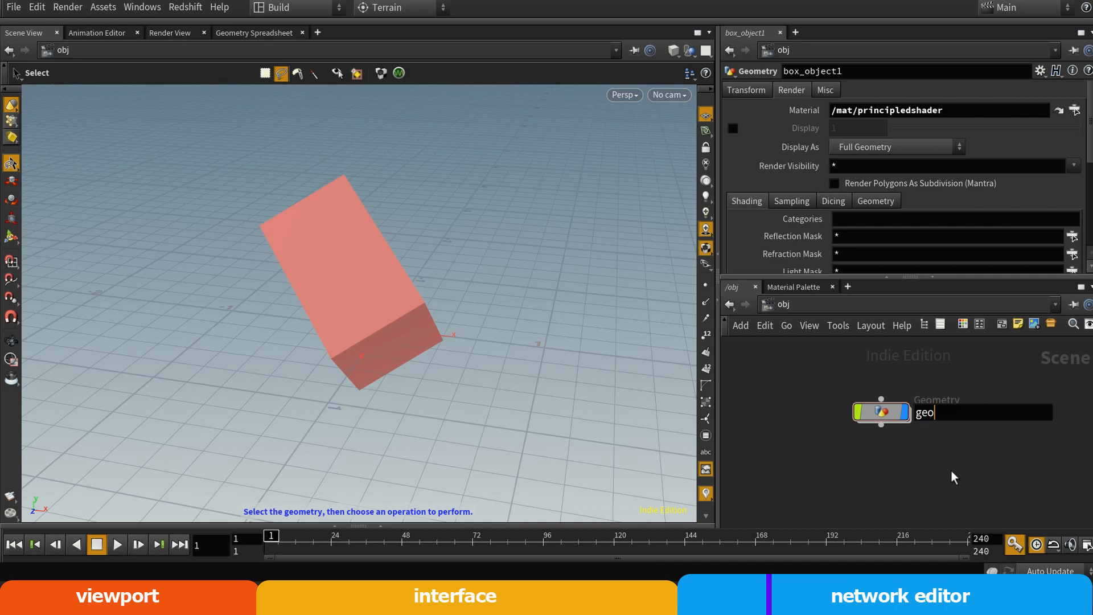
pyautogui.press('Return')
# Show the geo node's transform parameters and enter its geometry network
pyautogui.click(890, 418)
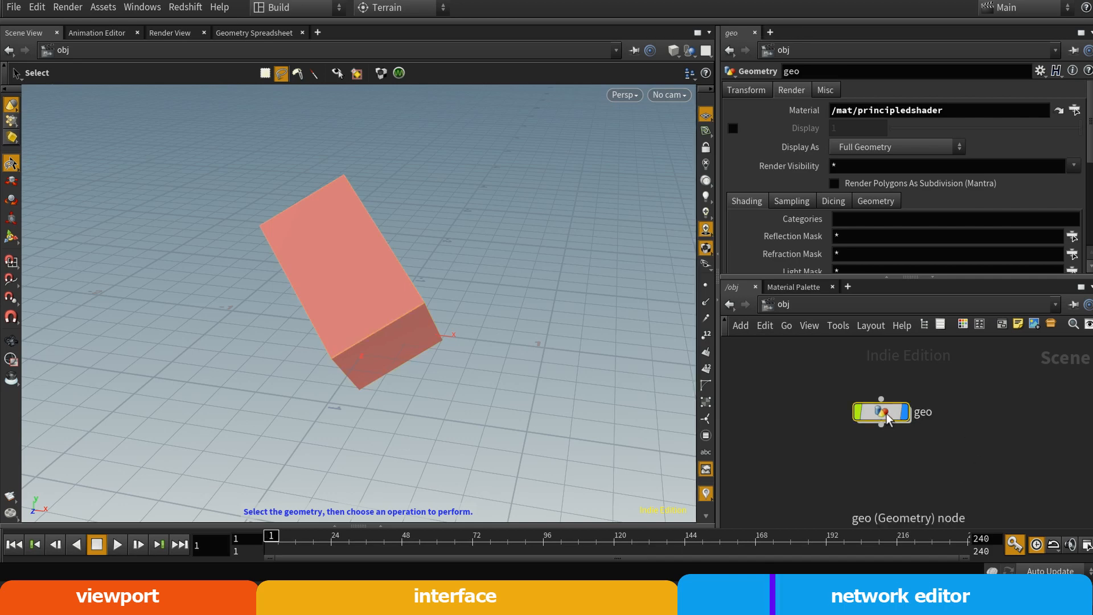
pyautogui.click(747, 92)
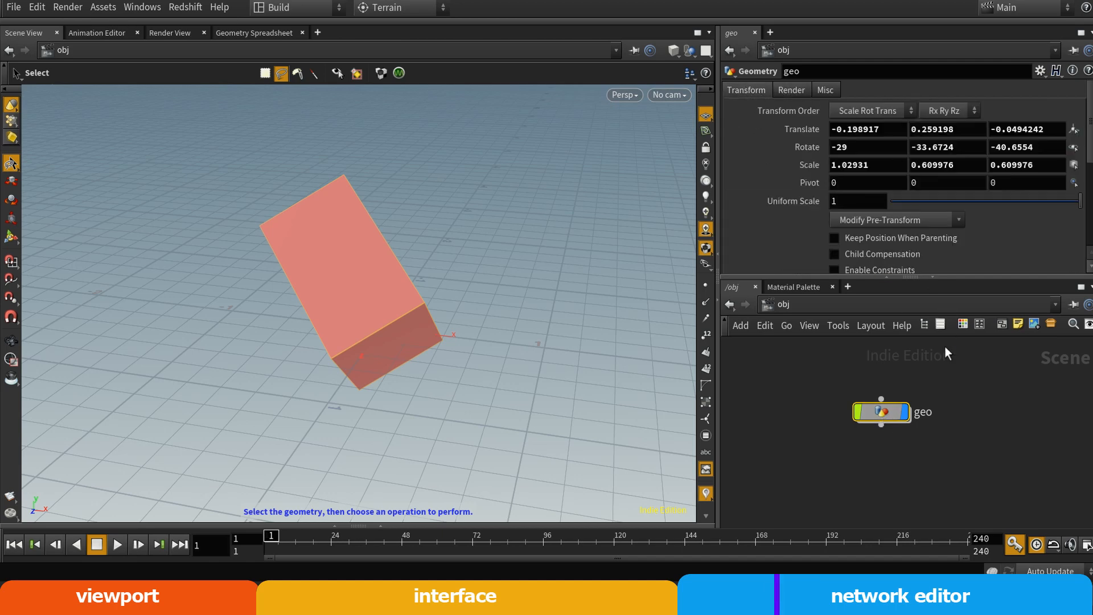
pyautogui.doubleClick(883, 413)
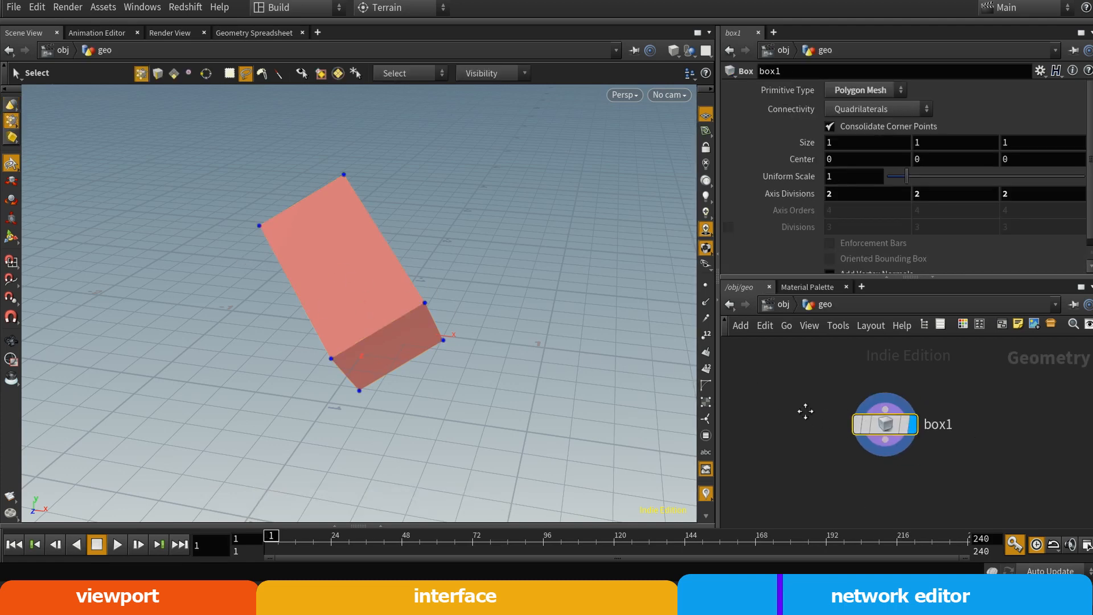
pyautogui.press('Tab')
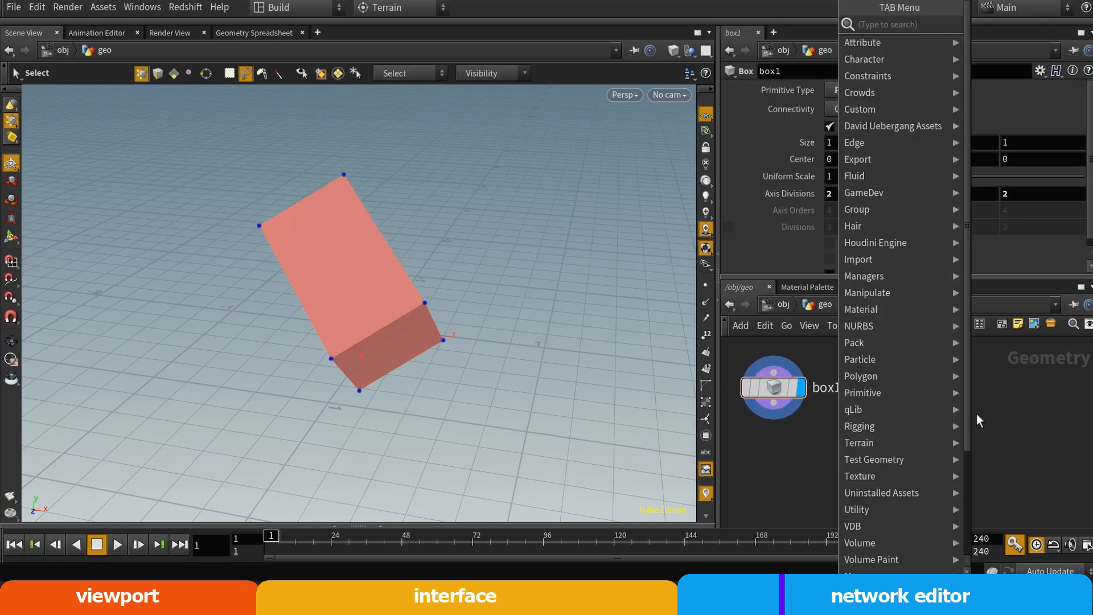
pyautogui.click(1012, 415)
pyautogui.moveTo(829, 436); pyautogui.dragTo(911, 422, button='middle')
pyautogui.press('Tab')
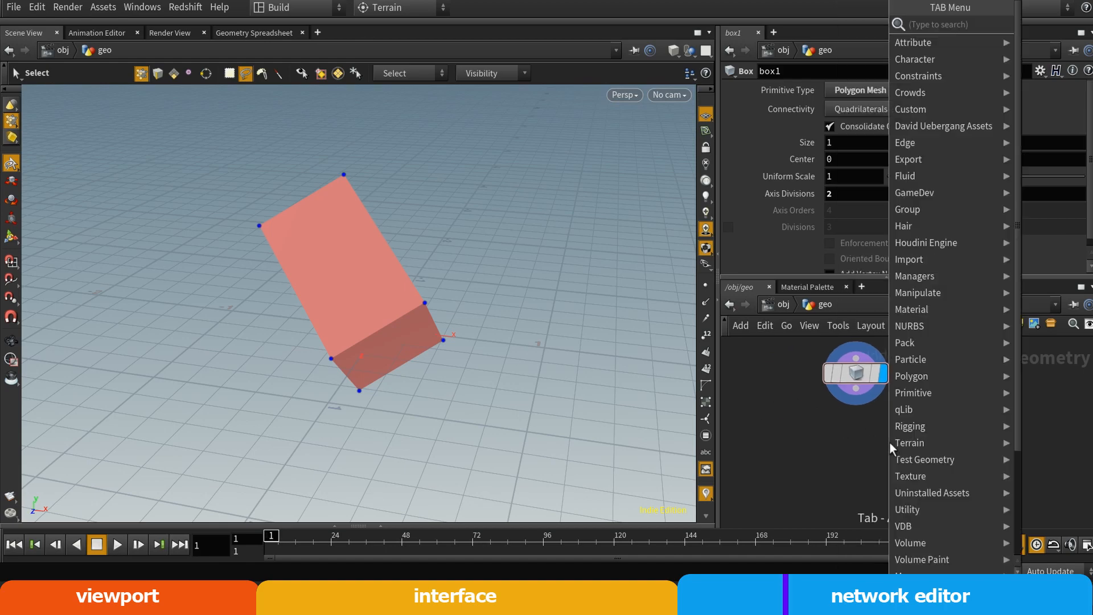
pyautogui.write('copy')
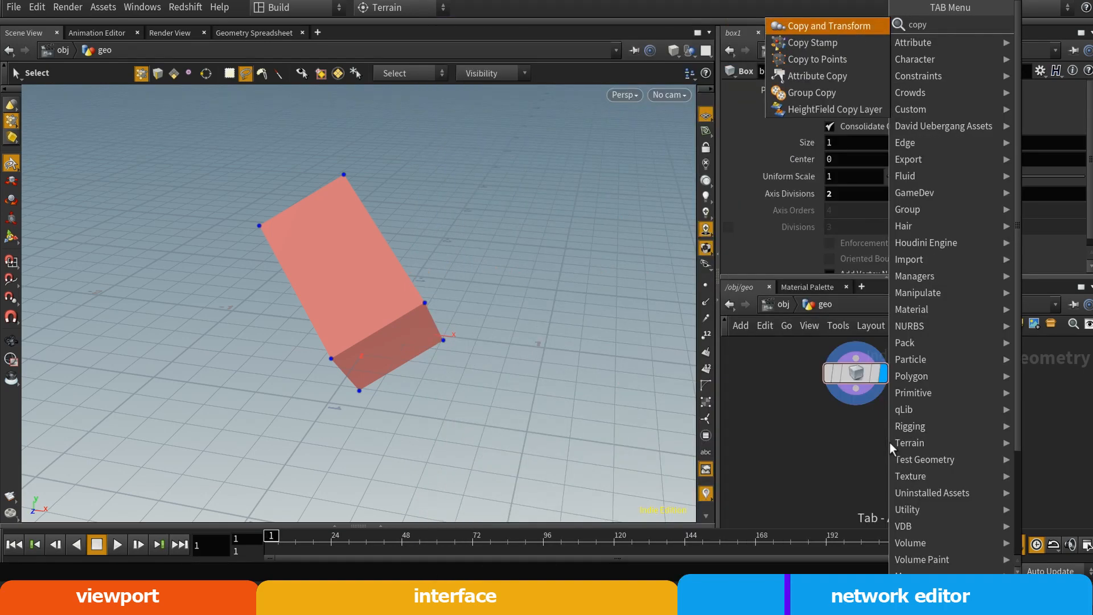
pyautogui.press('Escape')
# Add a Copy Stamp node directly below box1, wired to box1's output
pyautogui.press('Tab')
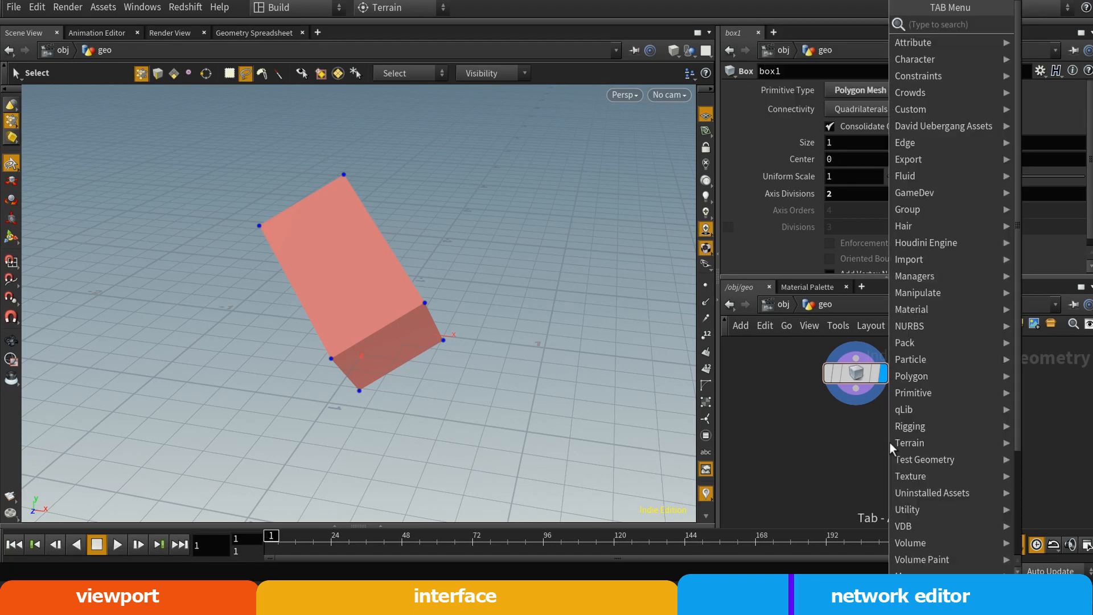
pyautogui.write('copy')
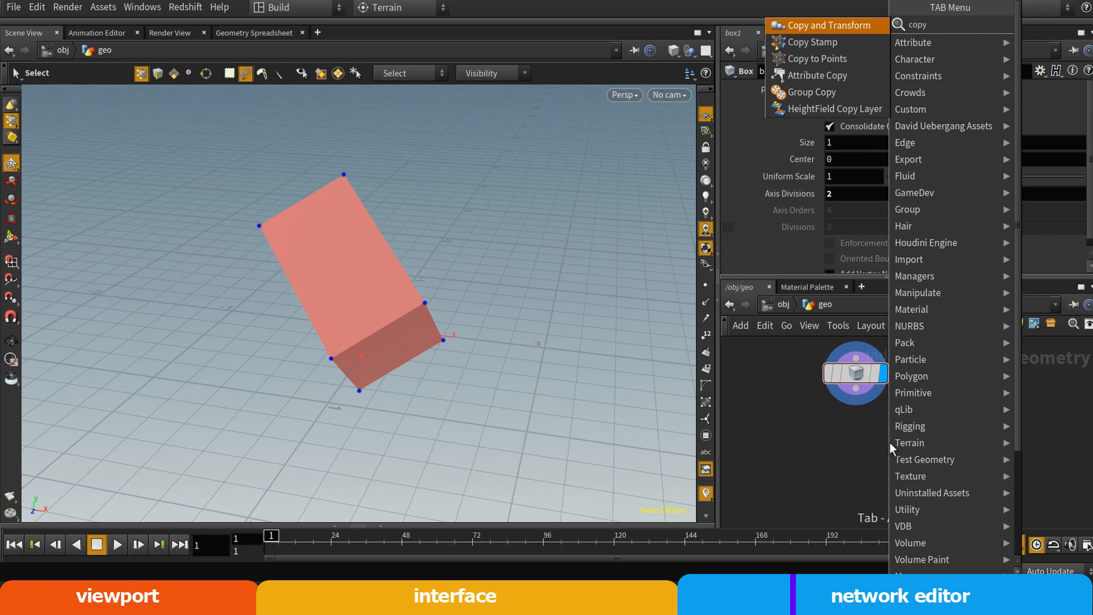
pyautogui.write(' st')
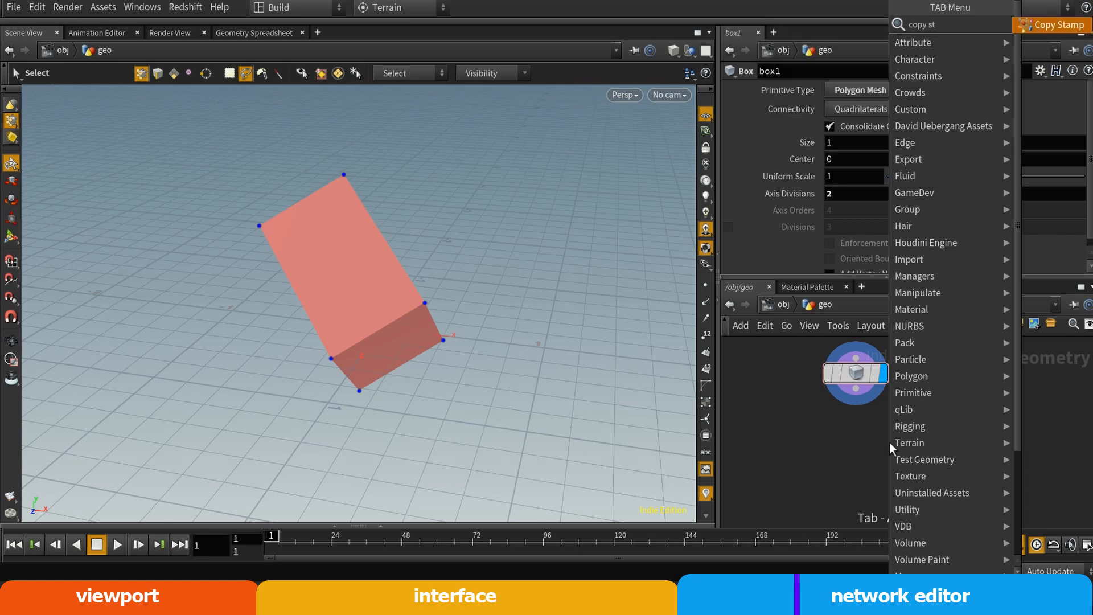
pyautogui.press('Return')
pyautogui.click(889, 442)
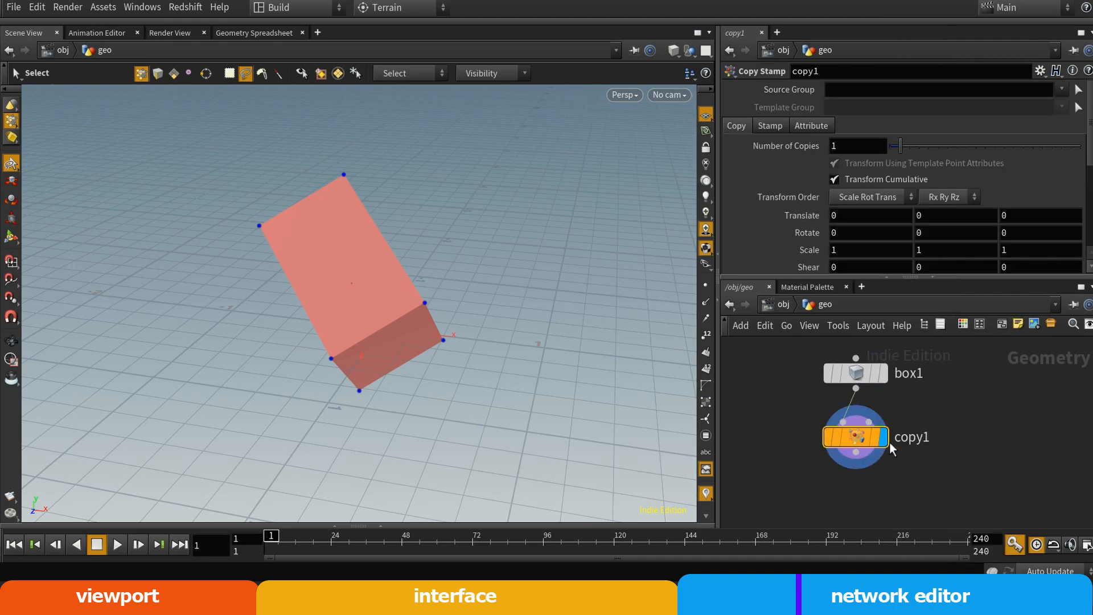
# Rearrange the copy1 and box1 nodes so that box1 sits above copy1's first input with space between them
pyautogui.moveTo(859, 439); pyautogui.dragTo(859, 461)
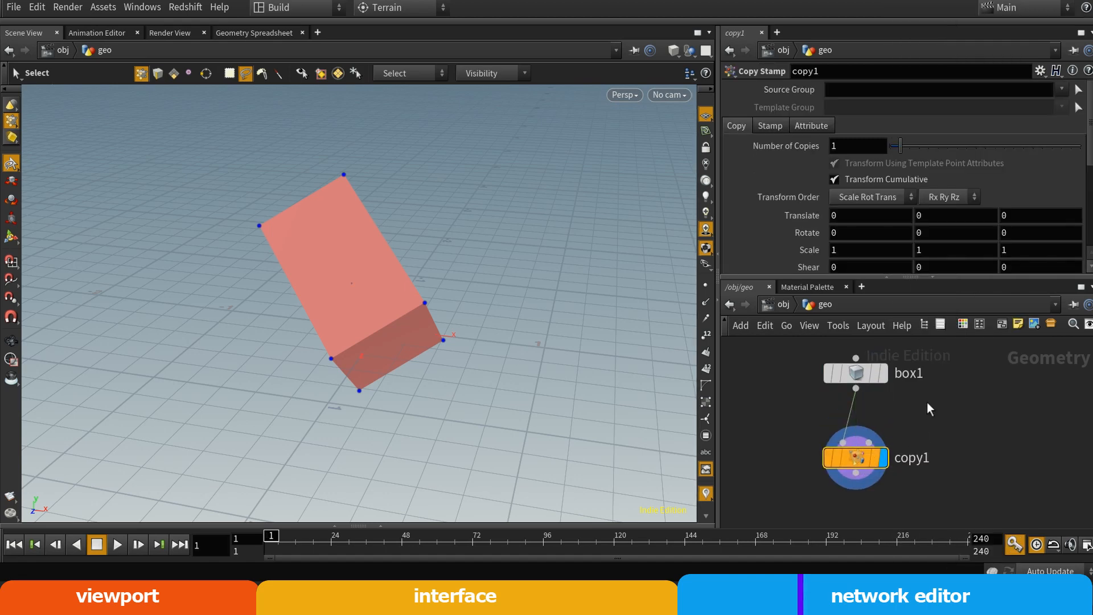
pyautogui.press('Up')
pyautogui.click(845, 470)
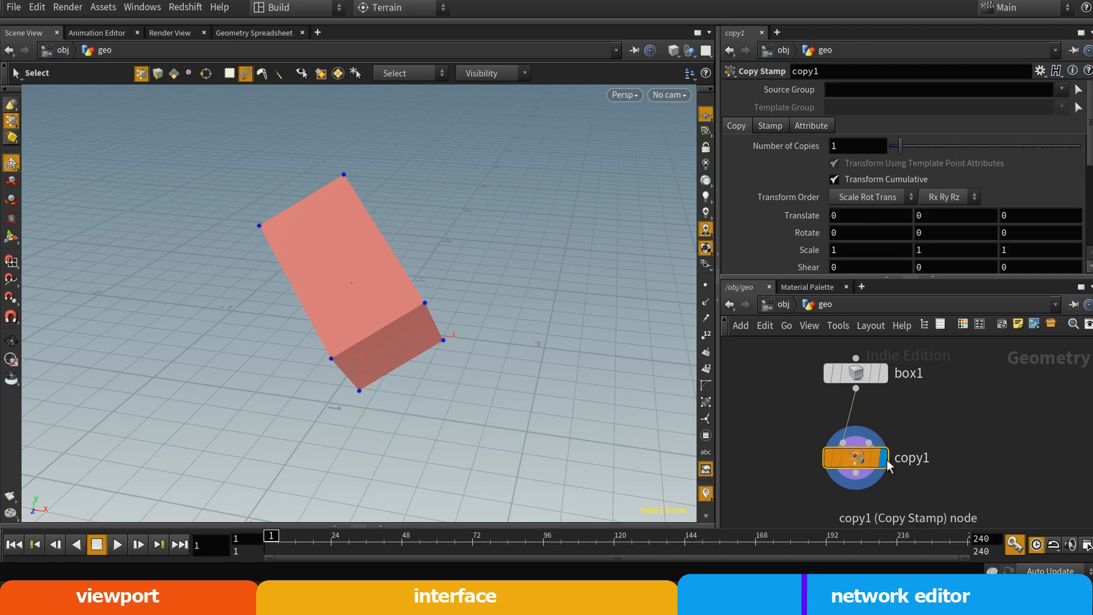
pyautogui.moveTo(870, 459); pyautogui.dragTo(840, 465)
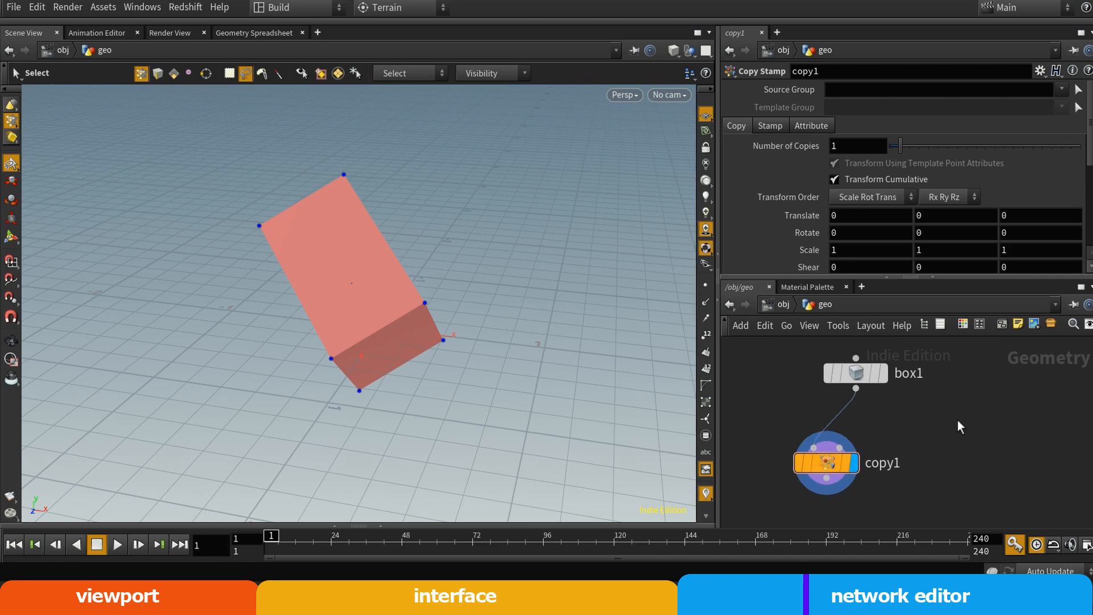
pyautogui.moveTo(858, 371); pyautogui.dragTo(819, 392)
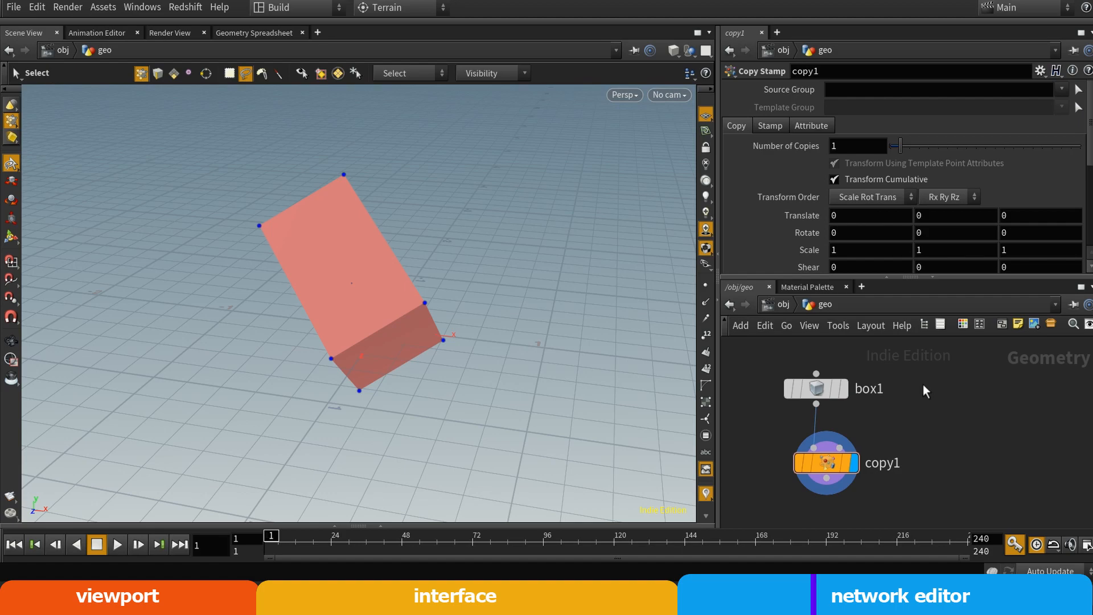
# Add a Sphere node beside box1 in the geo network
pyautogui.press('Tab')
pyautogui.write('sphere')
pyautogui.press('Return')
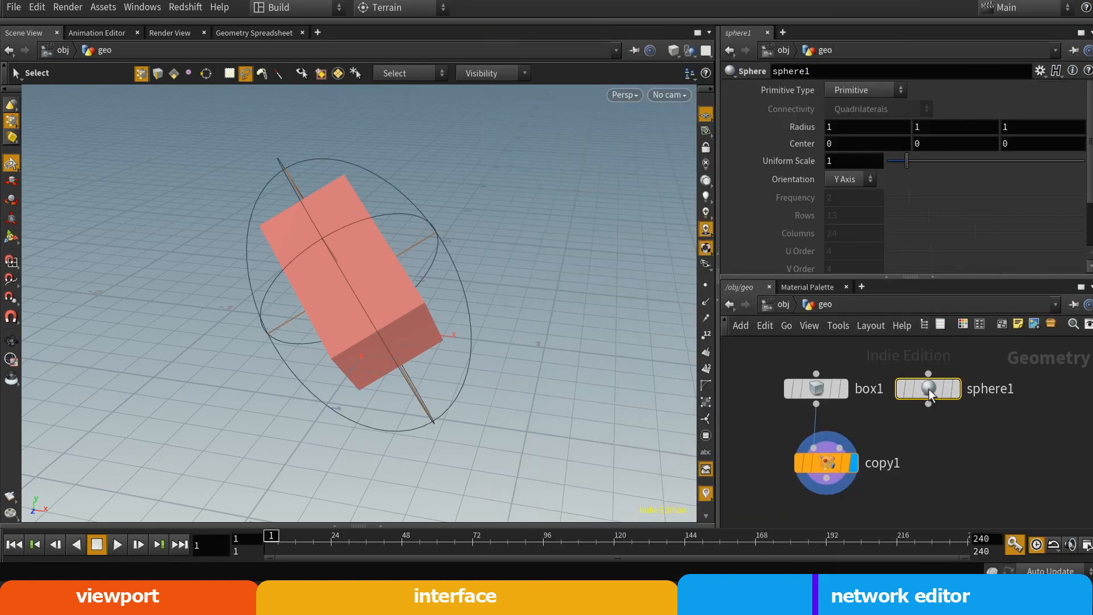
pyautogui.click(924, 391)
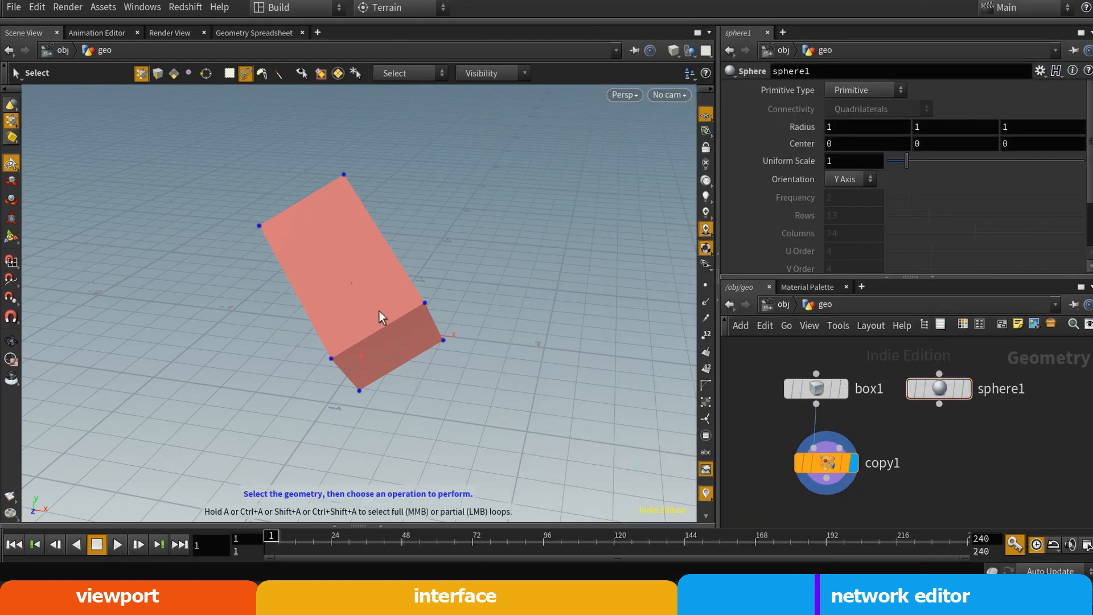
# Switch the display flag to box1 and then to sphere1, and set sphere1's Uniform Scale to 1.08
pyautogui.click(844, 390)
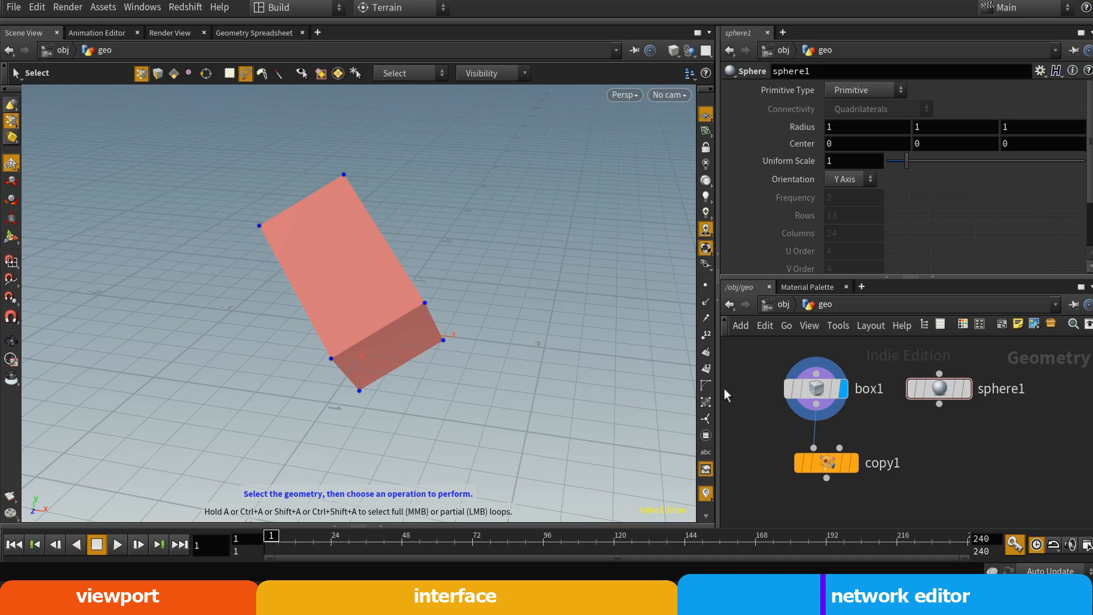
pyautogui.click(967, 389)
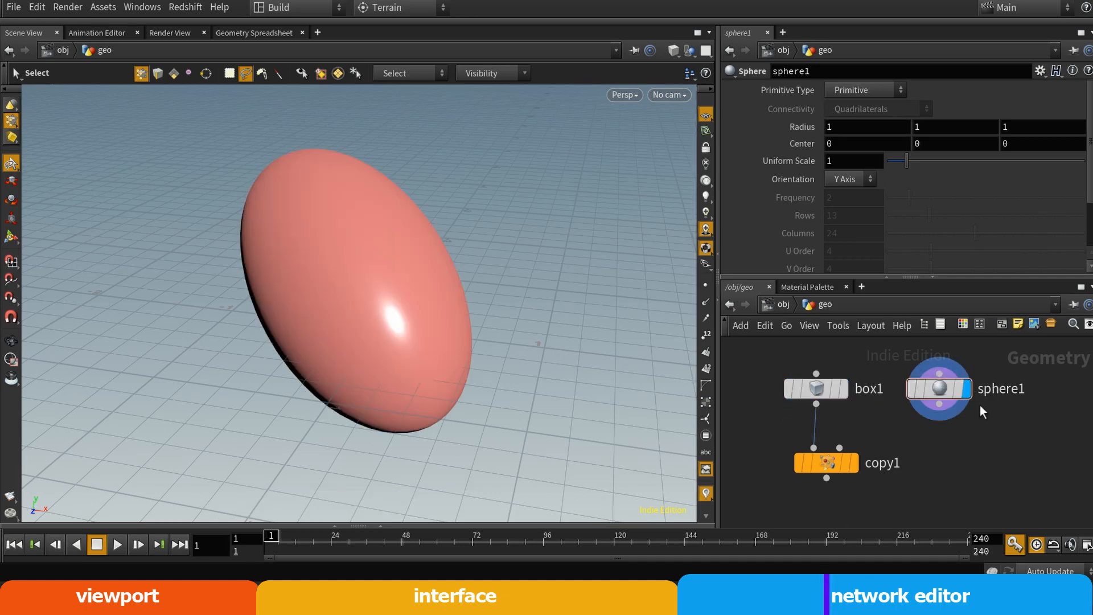
pyautogui.keyDown('alt'); pyautogui.moveTo(449, 317); pyautogui.dragTo(249, 309); pyautogui.keyUp('alt')
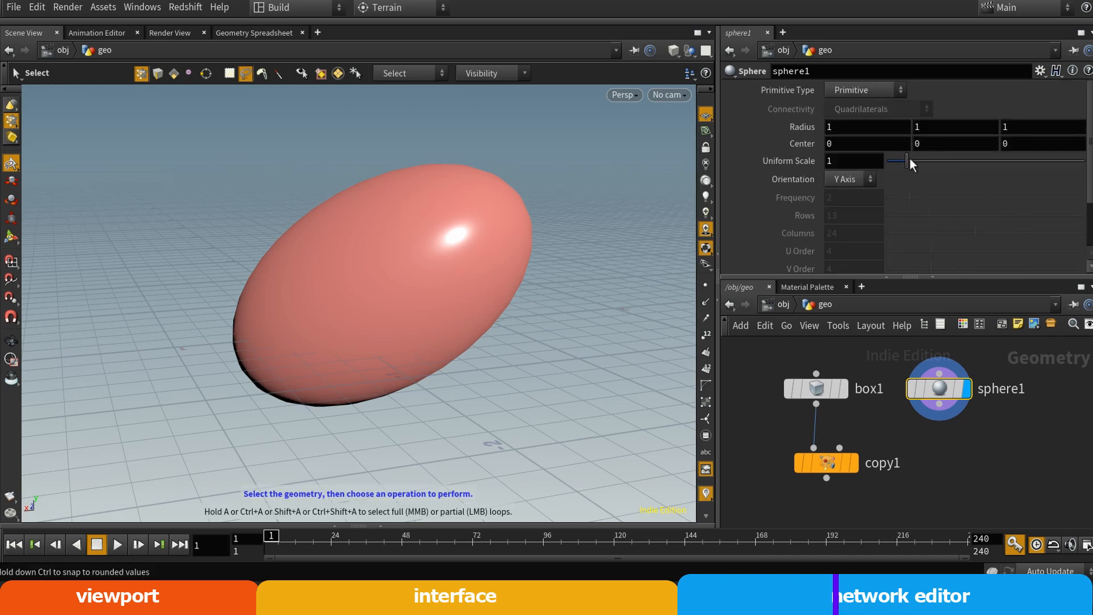
pyautogui.moveTo(910, 161)
pyautogui.mouseDown()
pyautogui.moveTo(932, 164)
pyautogui.moveTo(911, 162)
pyautogui.mouseUp()
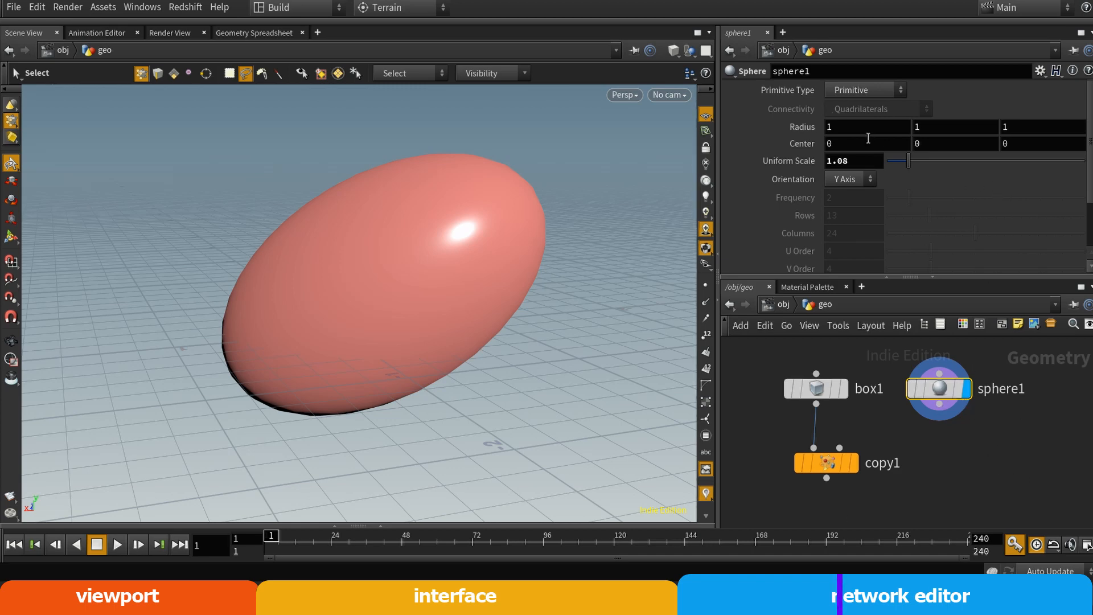
# Return to the obj network and reset the geo node's Translate, Rotate and Scale to their default values
pyautogui.press('u')
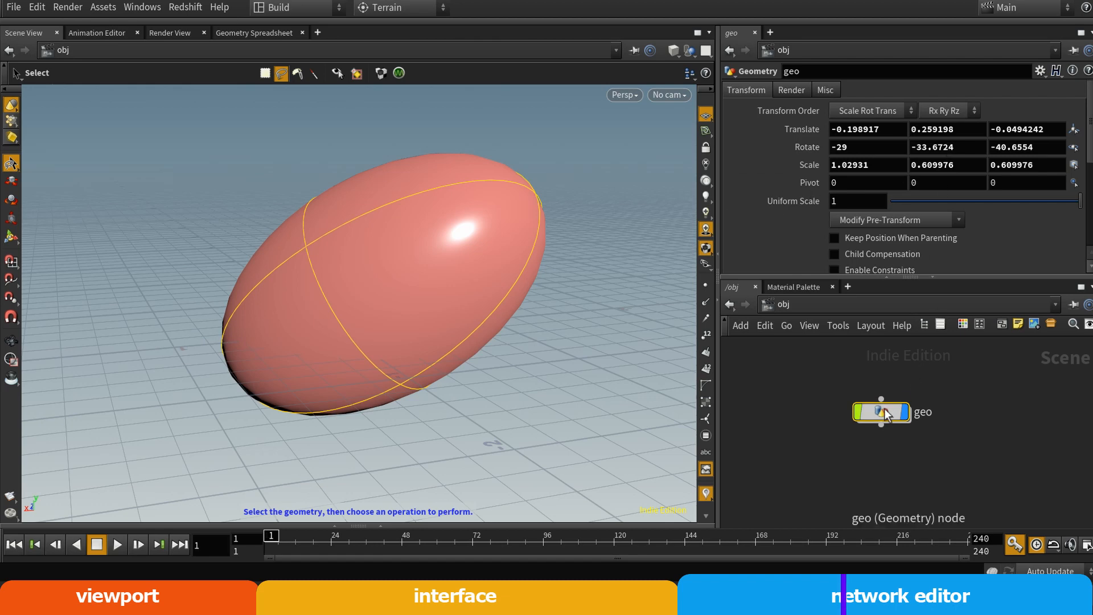
pyautogui.keyDown('ctrl'); pyautogui.middleClick(795, 135); pyautogui.keyUp('ctrl')
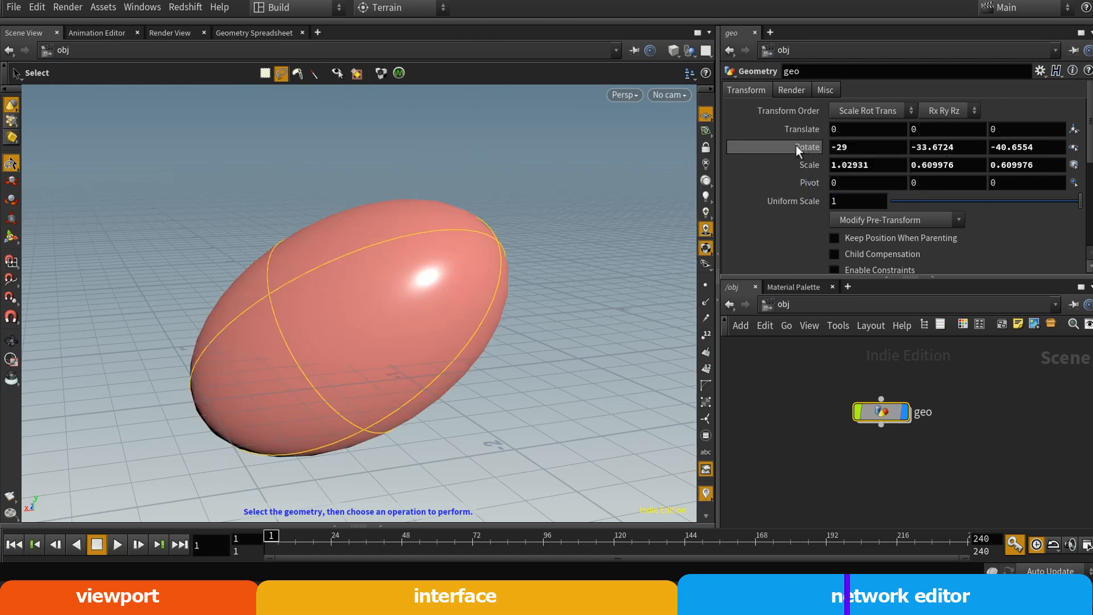
pyautogui.keyDown('ctrl'); pyautogui.middleClick(796, 146); pyautogui.keyUp('ctrl')
pyautogui.keyDown('ctrl'); pyautogui.middleClick(792, 165); pyautogui.keyUp('ctrl')
pyautogui.keyDown('alt'); pyautogui.scroll(-2, 359, 383); pyautogui.keyUp('alt')
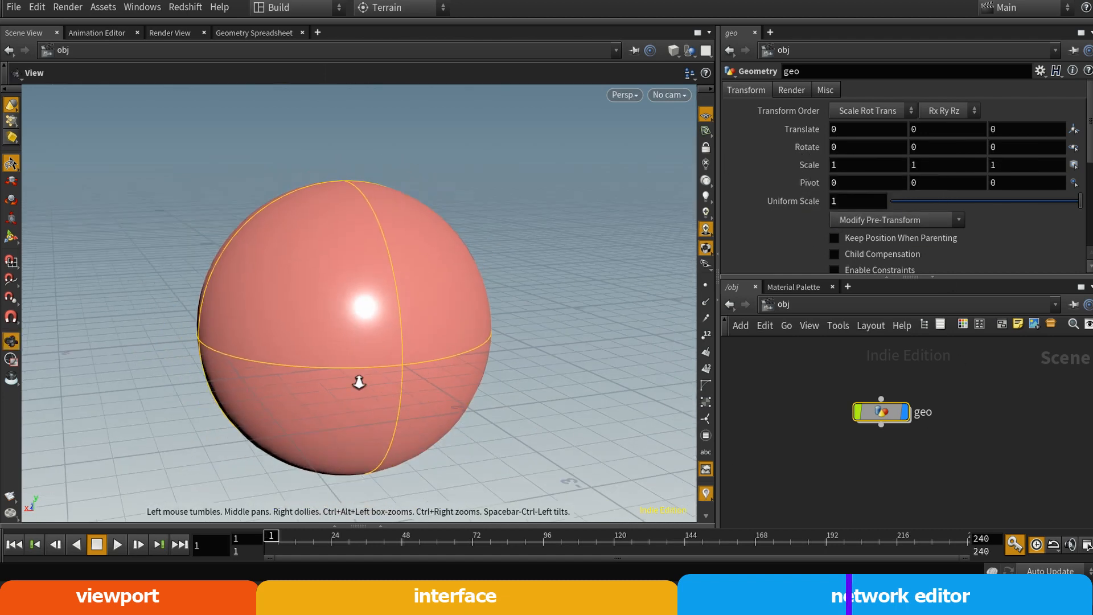
pyautogui.keyDown('alt'); pyautogui.moveTo(358, 383); pyautogui.dragTo(403, 378); pyautogui.keyUp('alt')
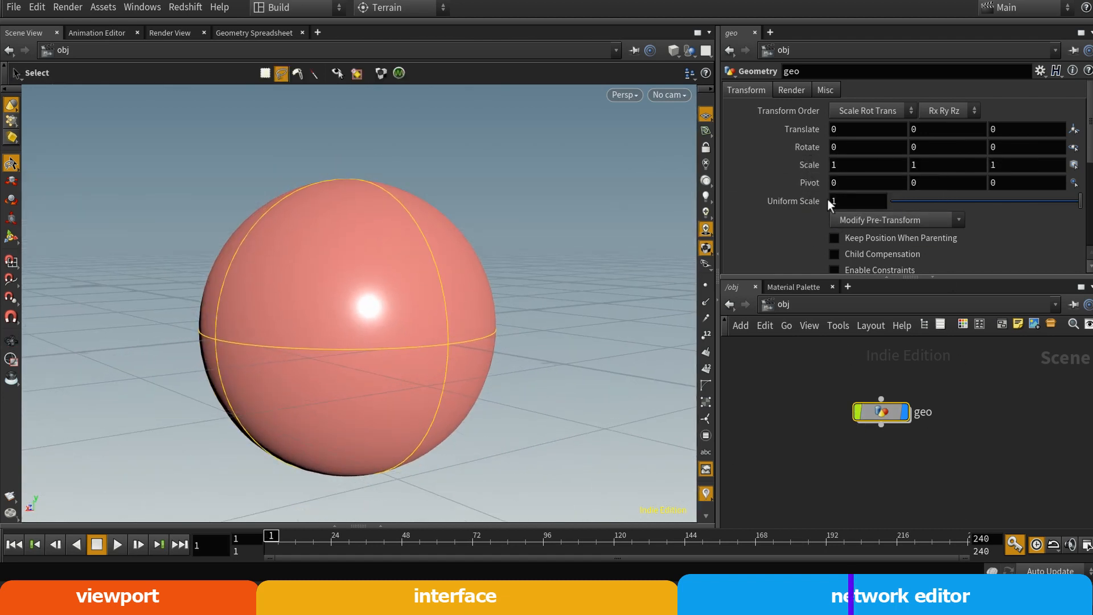
# Enter the geo node and disconnect copy1 from box1 by shaking it loose
pyautogui.doubleClick(878, 411)
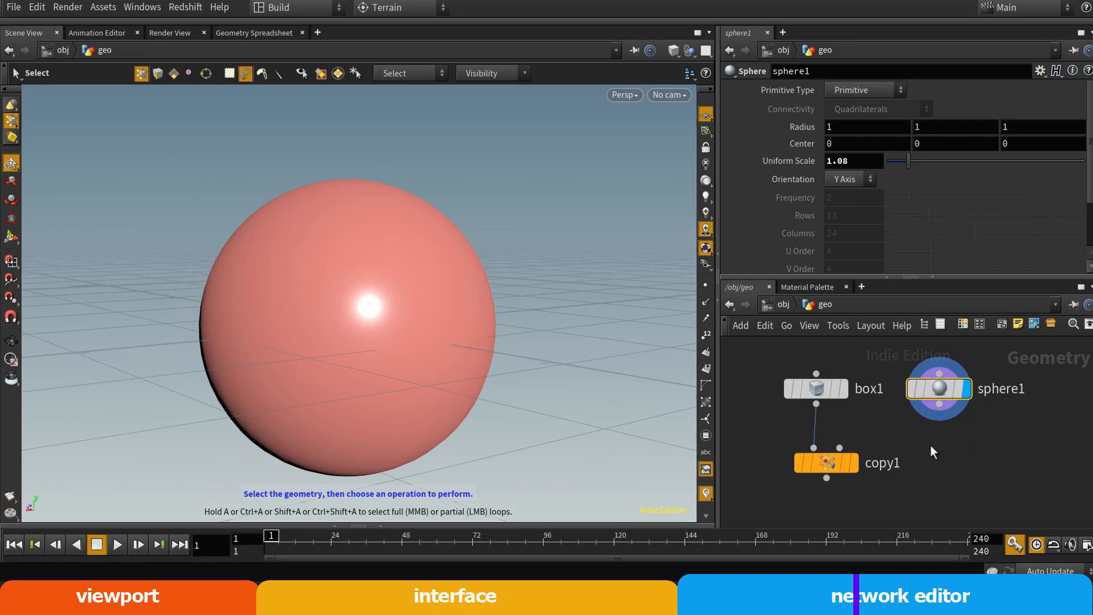
pyautogui.moveTo(825, 462); pyautogui.dragTo(845, 481)
pyautogui.moveTo(965, 480); pyautogui.dragTo(973, 430, button='middle')
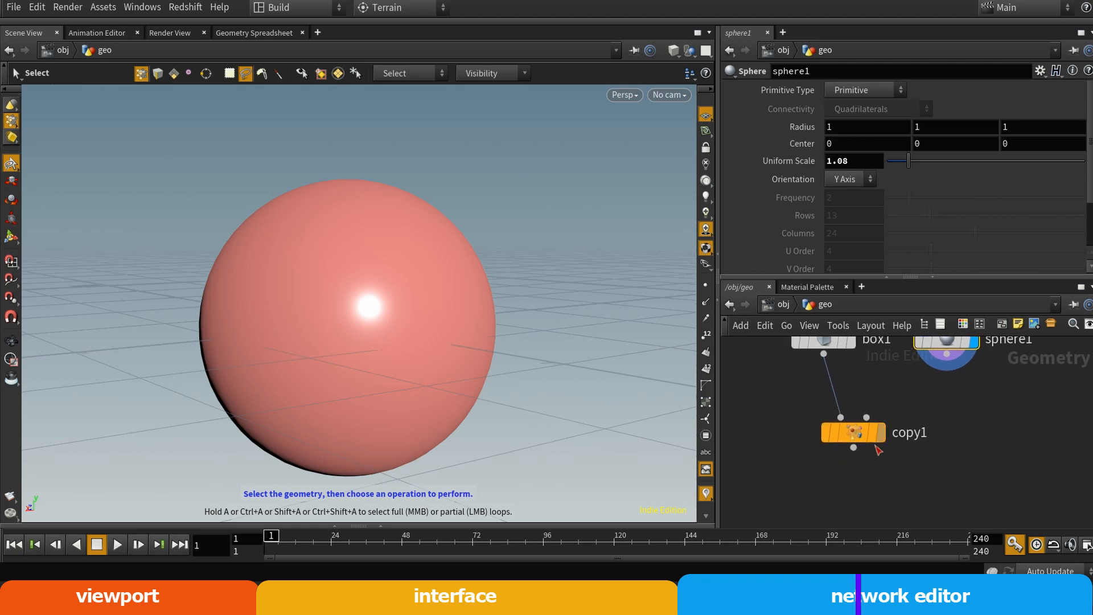
pyautogui.moveTo(863, 438); pyautogui.dragTo(882, 449)
# Connect sphere1's output to copy1's first input and set the display flag on copy1
pyautogui.moveTo(959, 442); pyautogui.dragTo(947, 468, button='middle')
pyautogui.moveTo(934, 379); pyautogui.dragTo(879, 460)
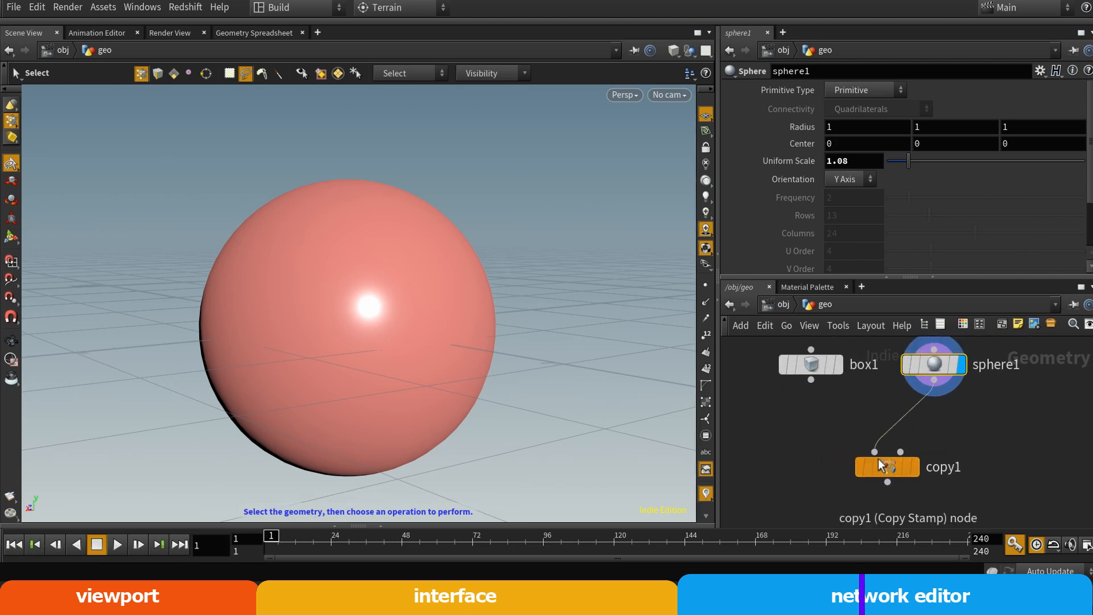
pyautogui.click(915, 466)
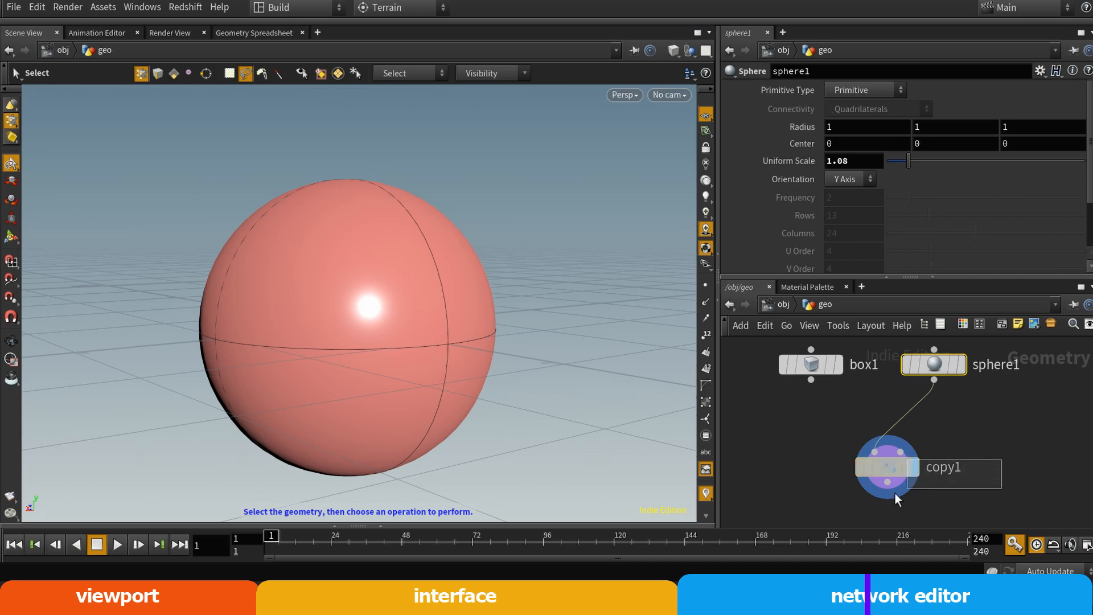
# Set copy1's Number of Copies to 8
pyautogui.click(892, 470)
pyautogui.moveTo(901, 141); pyautogui.dragTo(967, 143)
pyautogui.scroll(-2, 1082, 145)
pyautogui.moveTo(1091, 155); pyautogui.dragTo(1090, 157)
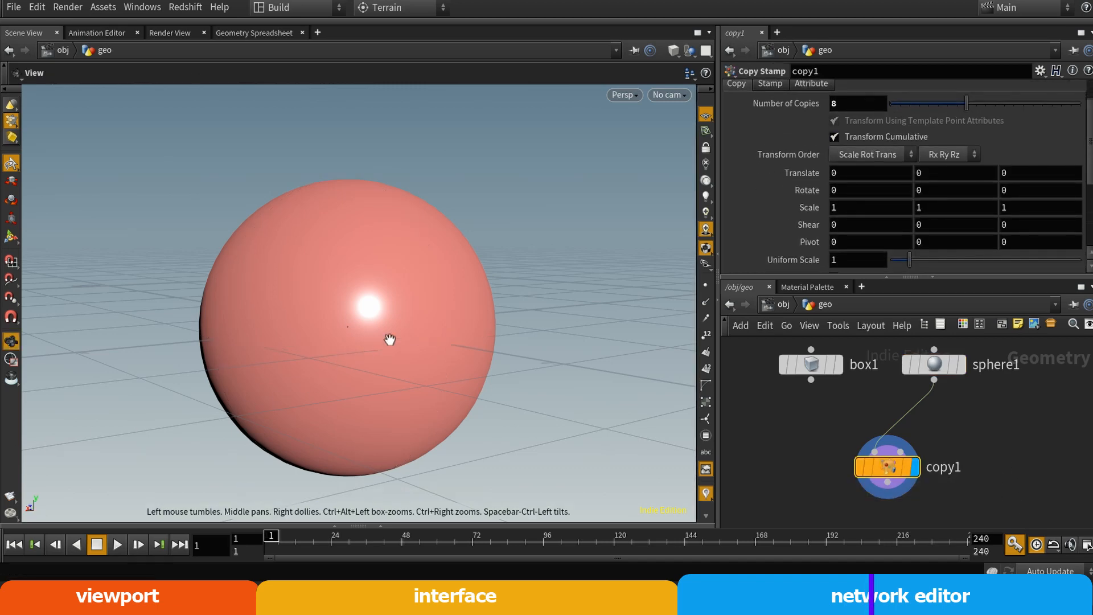
pyautogui.keyDown('alt'); pyautogui.moveTo(390, 340); pyautogui.dragTo(270, 338, button='right'); pyautogui.keyUp('alt')
pyautogui.keyDown('alt'); pyautogui.moveTo(348, 329); pyautogui.dragTo(346, 345); pyautogui.keyUp('alt')
pyautogui.keyDown('alt'); pyautogui.moveTo(346, 345); pyautogui.dragTo(279, 337, button='right'); pyautogui.keyUp('alt')
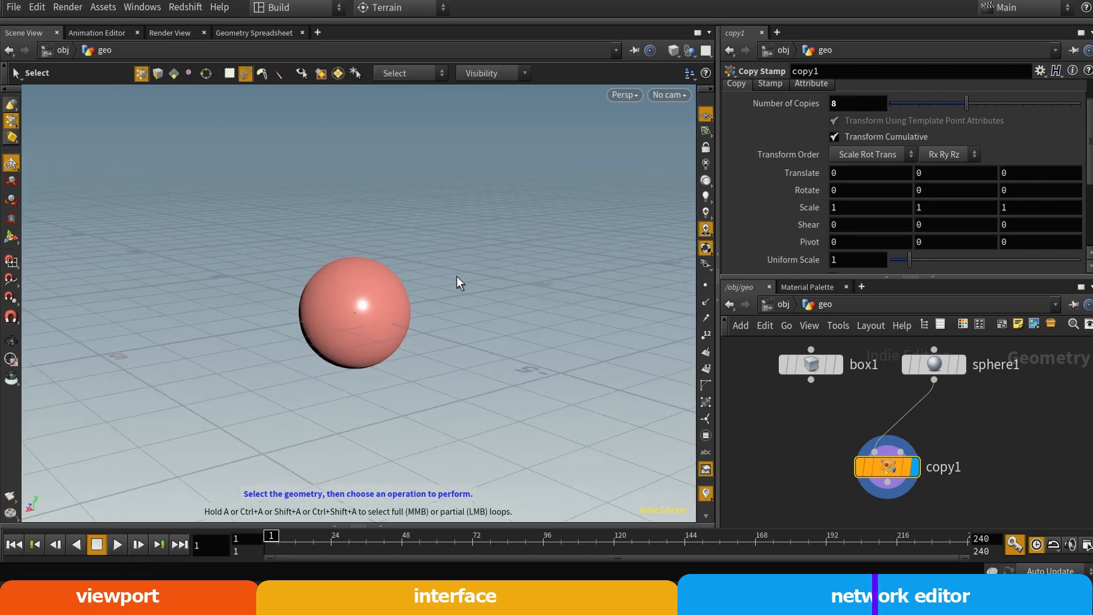
# View copy1's points in the Geometry Spreadsheet, and set sphere1's Primitive Type to Polygon Mesh to examine its point list
pyautogui.click(257, 32)
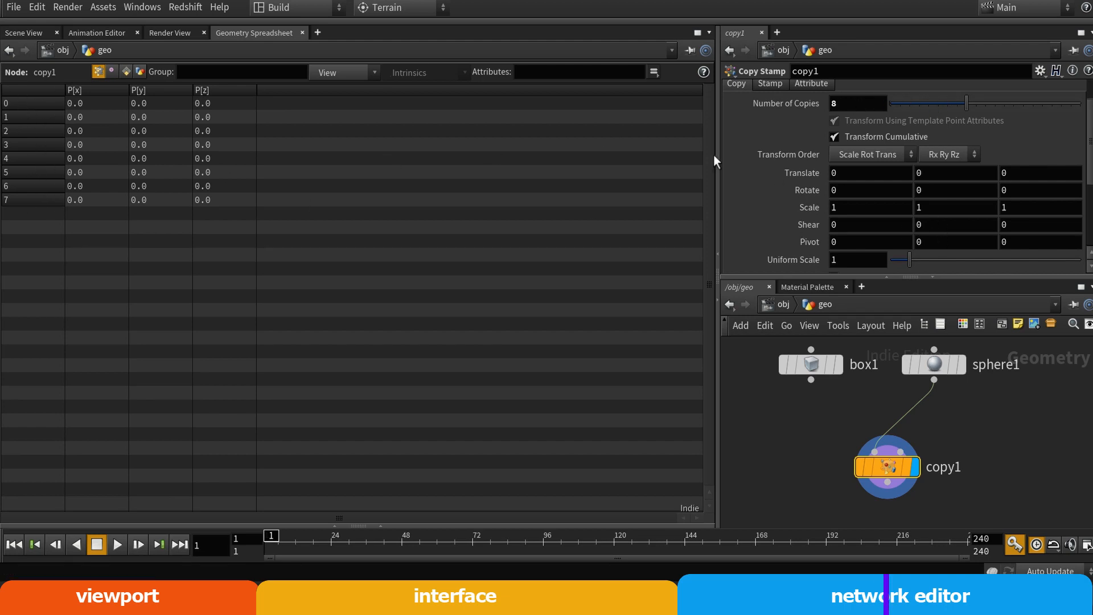
pyautogui.scroll(3, 1085, 155)
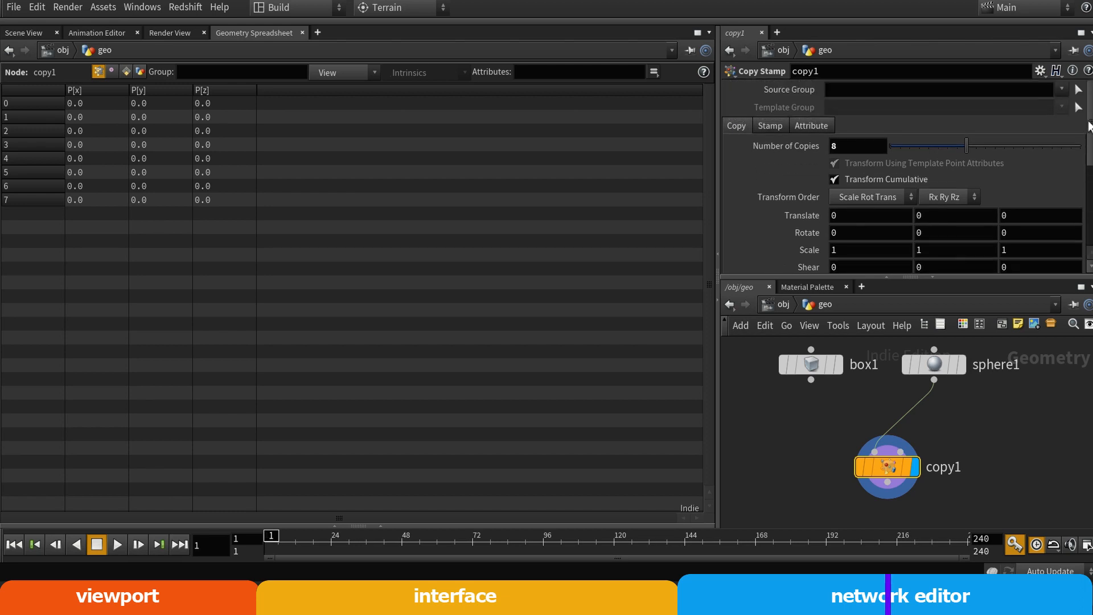
pyautogui.click(954, 365)
pyautogui.click(864, 90)
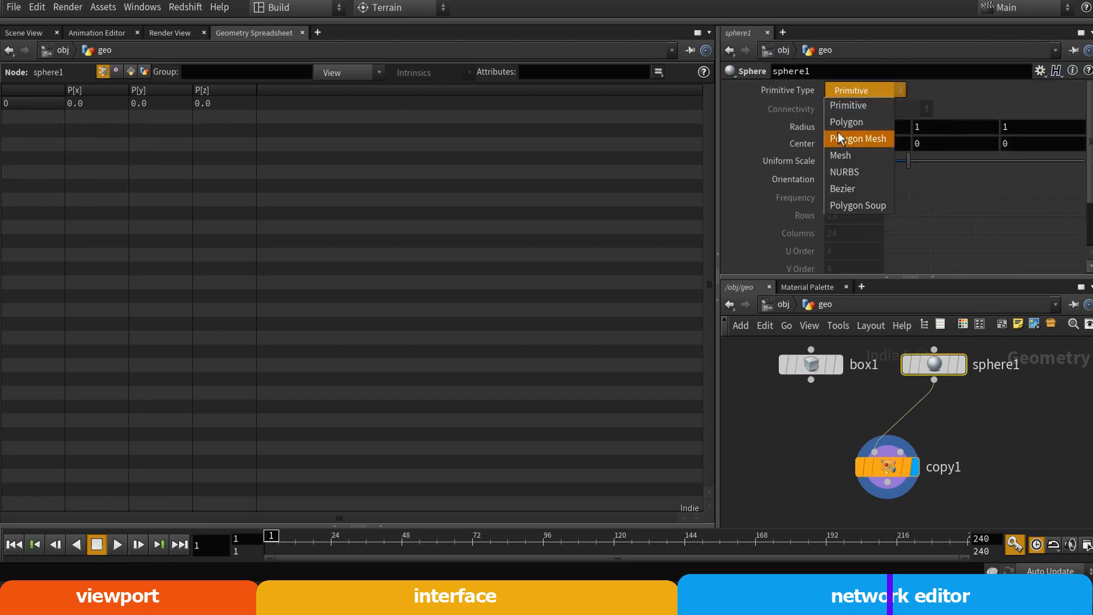
pyautogui.click(850, 131)
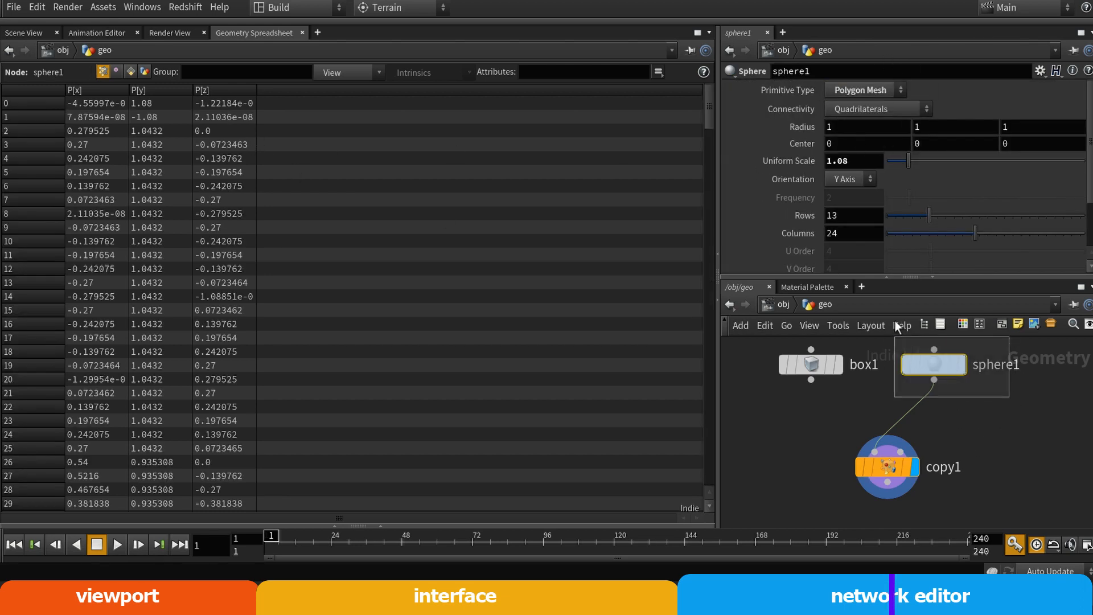
pyautogui.scroll(-2, 207, 312)
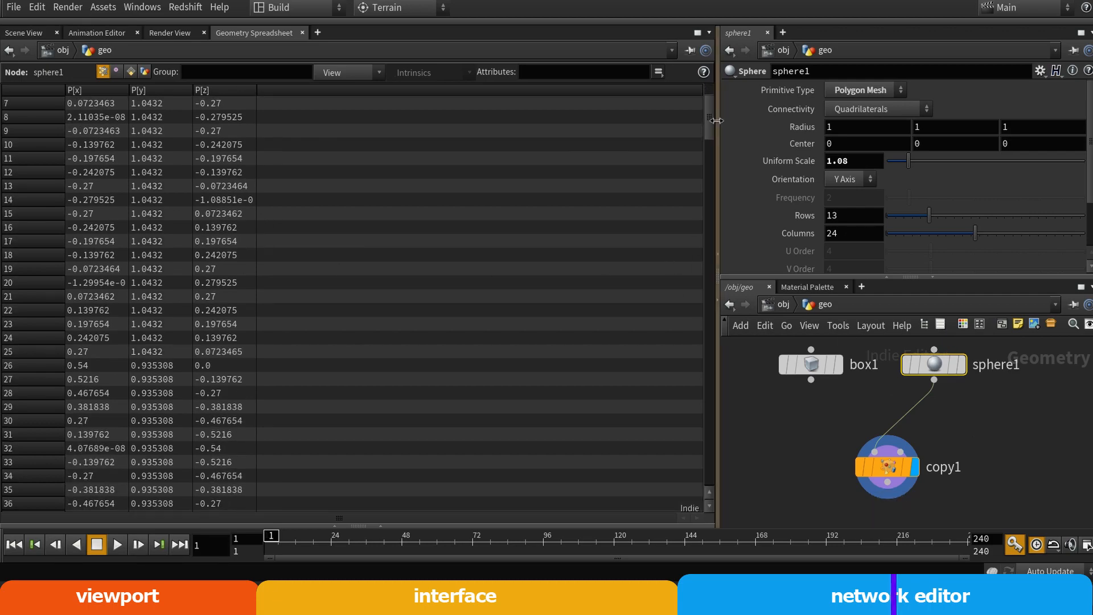
pyautogui.moveTo(709, 114); pyautogui.dragTo(32, 40)
# Return to the Scene View and set copy1's Translate to 4.3 in X and 2.2 in Y
pyautogui.click(888, 467)
pyautogui.click(27, 32)
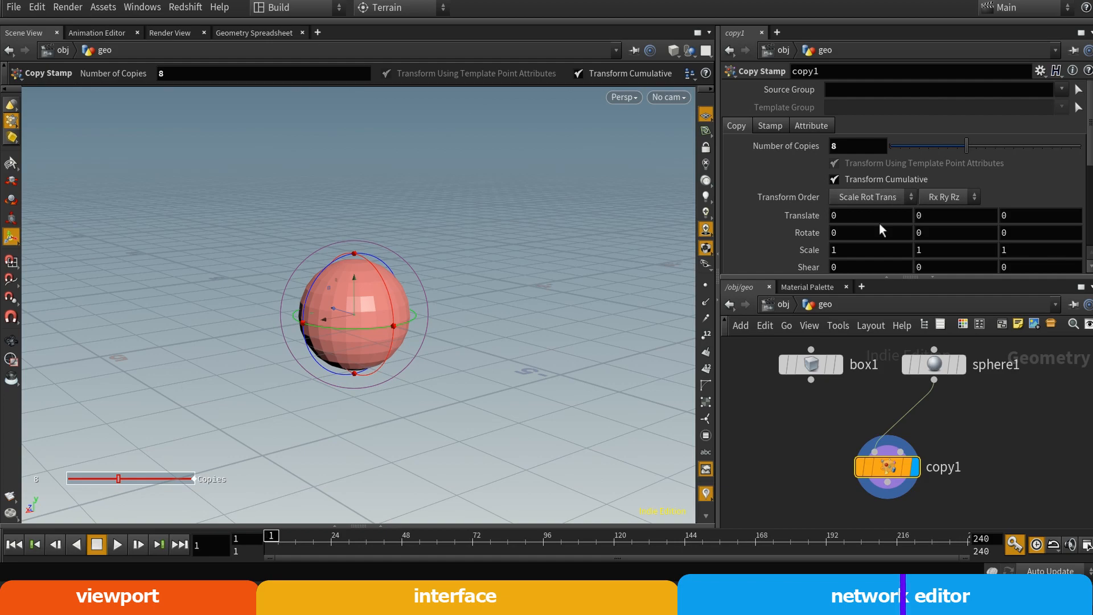
pyautogui.moveTo(872, 222); pyautogui.dragTo(1028, 215, button='middle')
pyautogui.keyDown('alt'); pyautogui.moveTo(394, 310); pyautogui.dragTo(132, 340, button='right'); pyautogui.keyUp('alt')
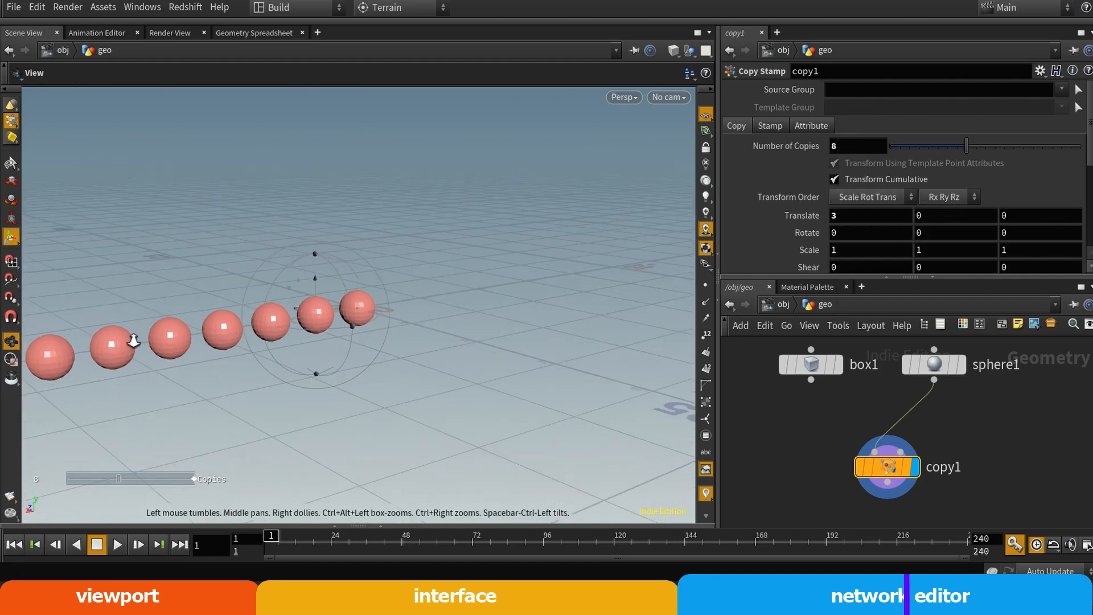
pyautogui.keyDown('alt'); pyautogui.moveTo(246, 330); pyautogui.dragTo(366, 311); pyautogui.keyUp('alt')
pyautogui.moveTo(876, 217); pyautogui.dragTo(962, 228, button='middle')
pyautogui.keyDown('alt'); pyautogui.moveTo(263, 290); pyautogui.dragTo(478, 356); pyautogui.keyUp('alt')
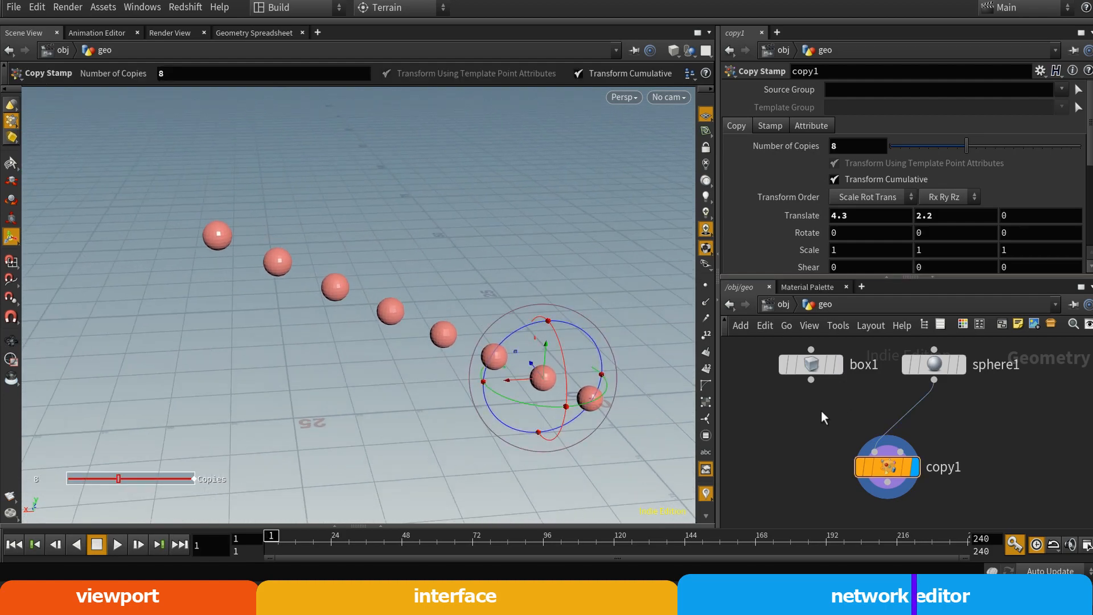
# Connect box1 to copy1's first input in place of sphere1, and reconnect sphere1 to that input
pyautogui.moveTo(810, 380); pyautogui.dragTo(874, 453)
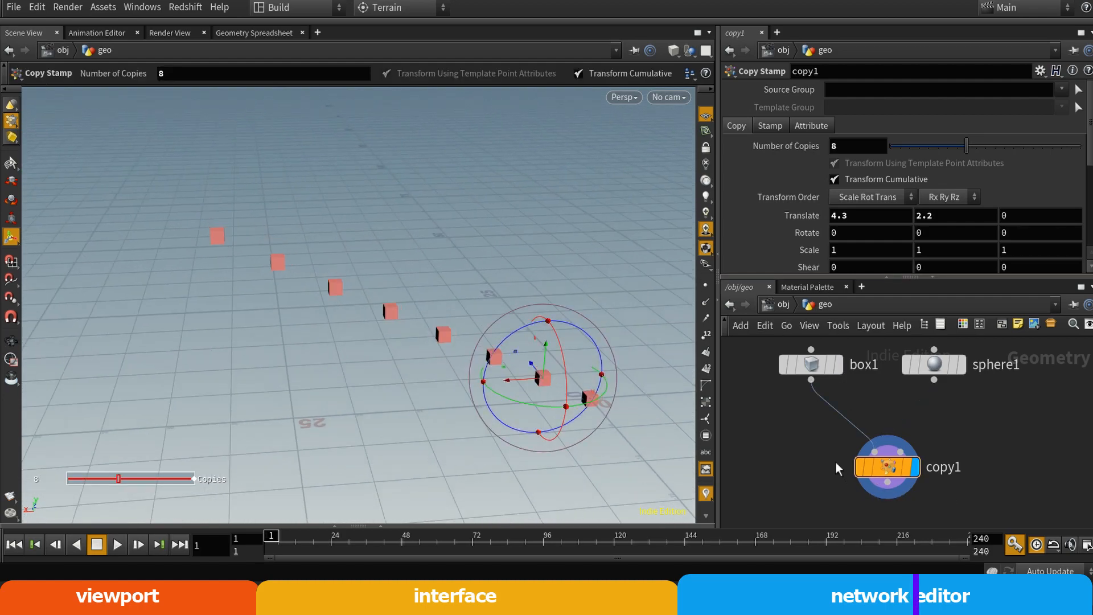
pyautogui.moveTo(933, 380); pyautogui.dragTo(873, 466)
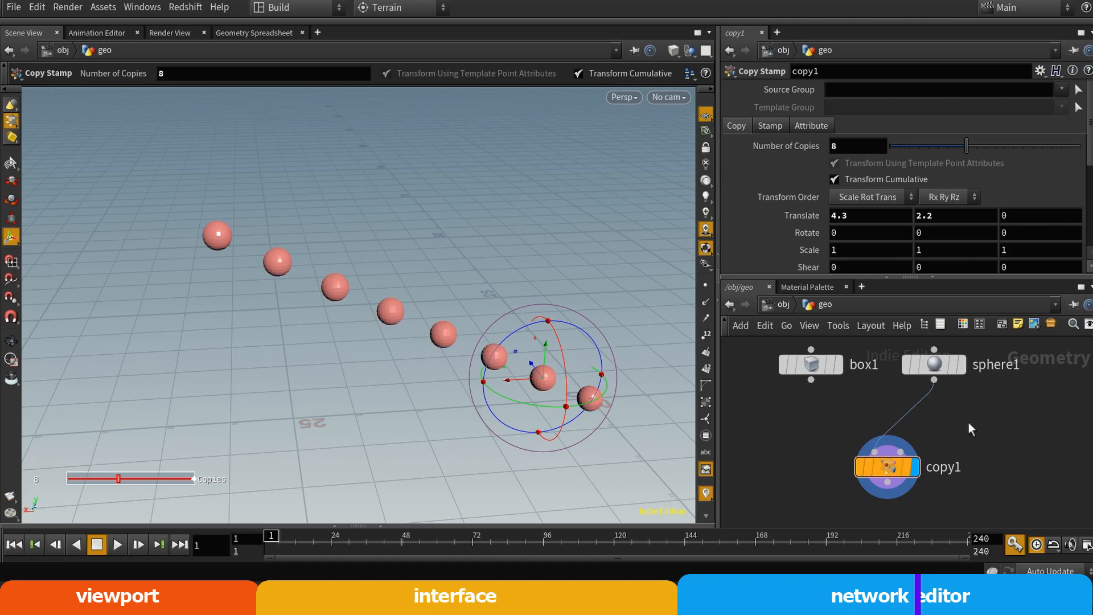
# Move copy1 down and place a Merge node between it and the box1 and sphere1 nodes
pyautogui.press('l')
pyautogui.moveTo(968, 426); pyautogui.dragTo(962, 378, button='middle')
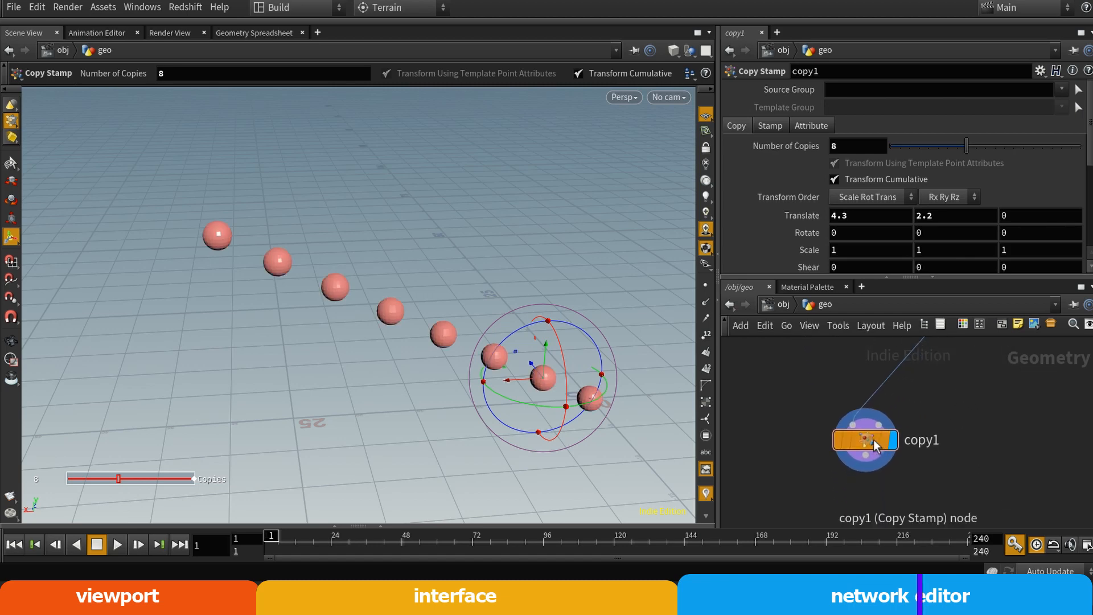
pyautogui.moveTo(873, 441); pyautogui.dragTo(866, 466)
pyautogui.moveTo(920, 427); pyautogui.dragTo(915, 482, button='middle')
pyautogui.press('Tab')
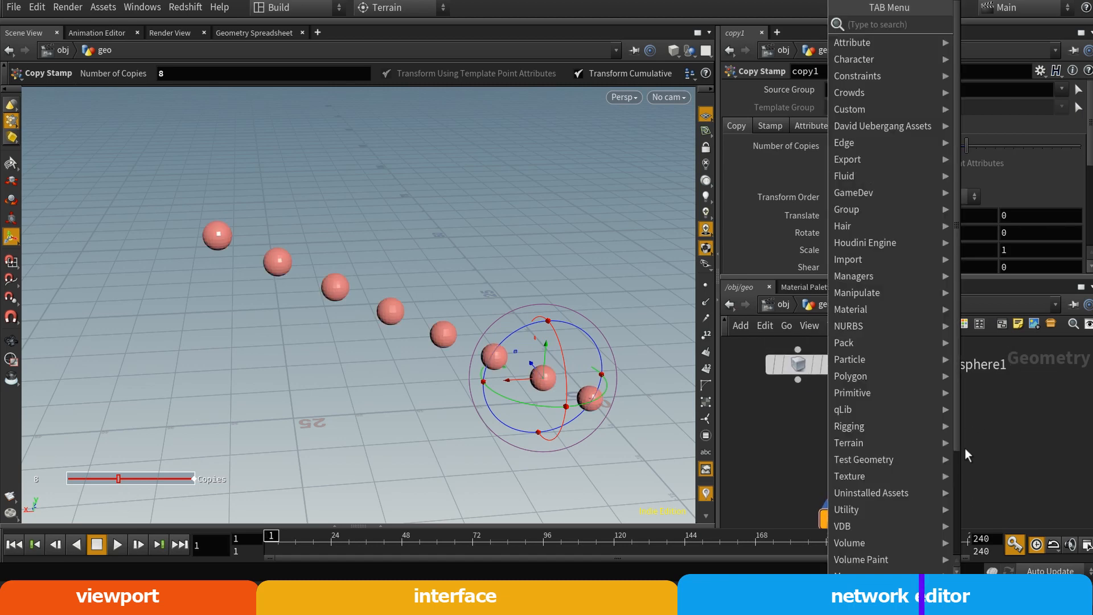
pyautogui.write('merge')
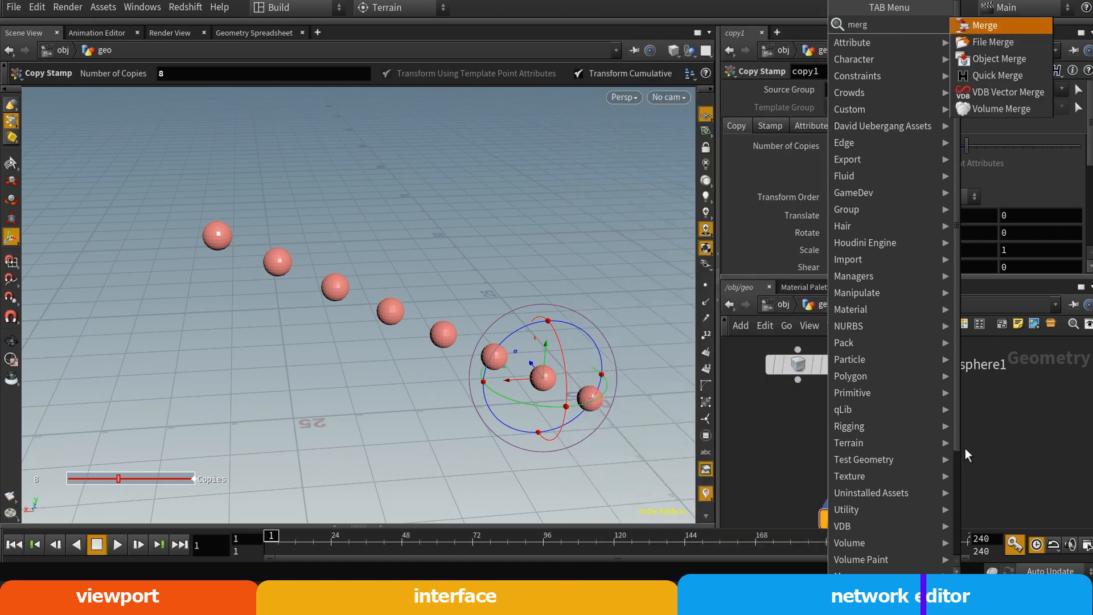
pyautogui.press('Return')
pyautogui.click(840, 436)
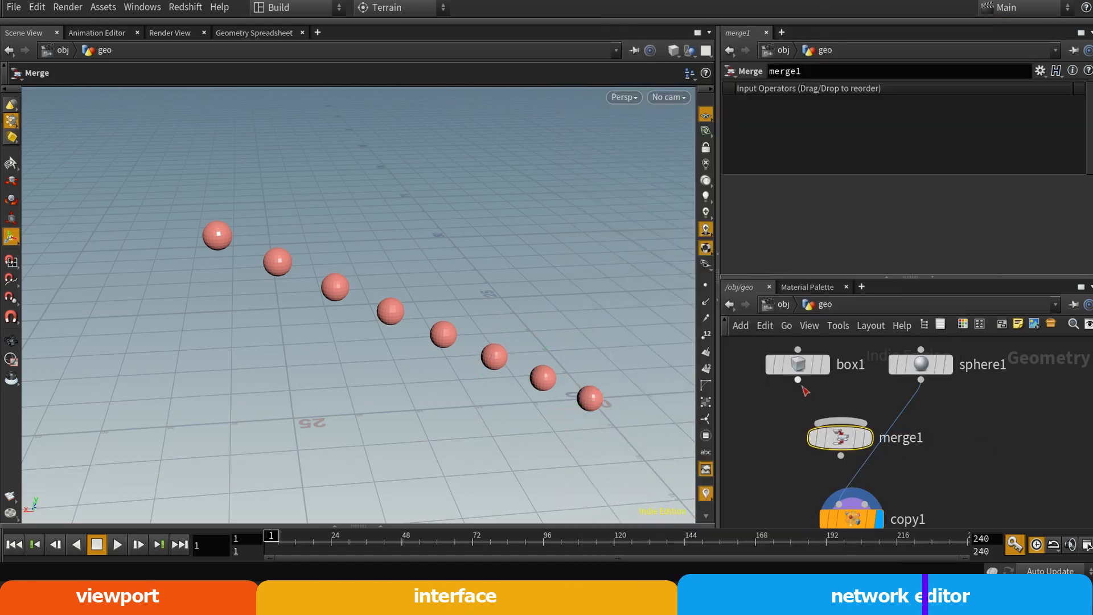
# Wire box1 and sphere1 into merge1, connect merge1's output to copy1's first input, and select copy1
pyautogui.moveTo(798, 380); pyautogui.dragTo(841, 421)
pyautogui.moveTo(921, 380); pyautogui.dragTo(876, 425)
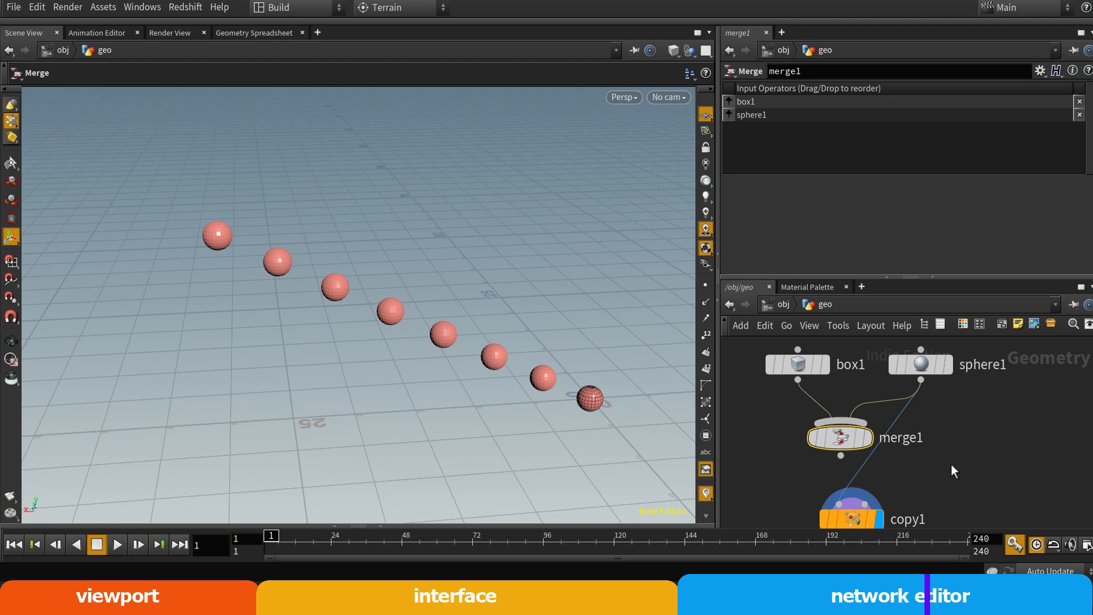
pyautogui.click(868, 439)
pyautogui.moveTo(934, 481); pyautogui.dragTo(953, 452, button='middle')
pyautogui.click(902, 467)
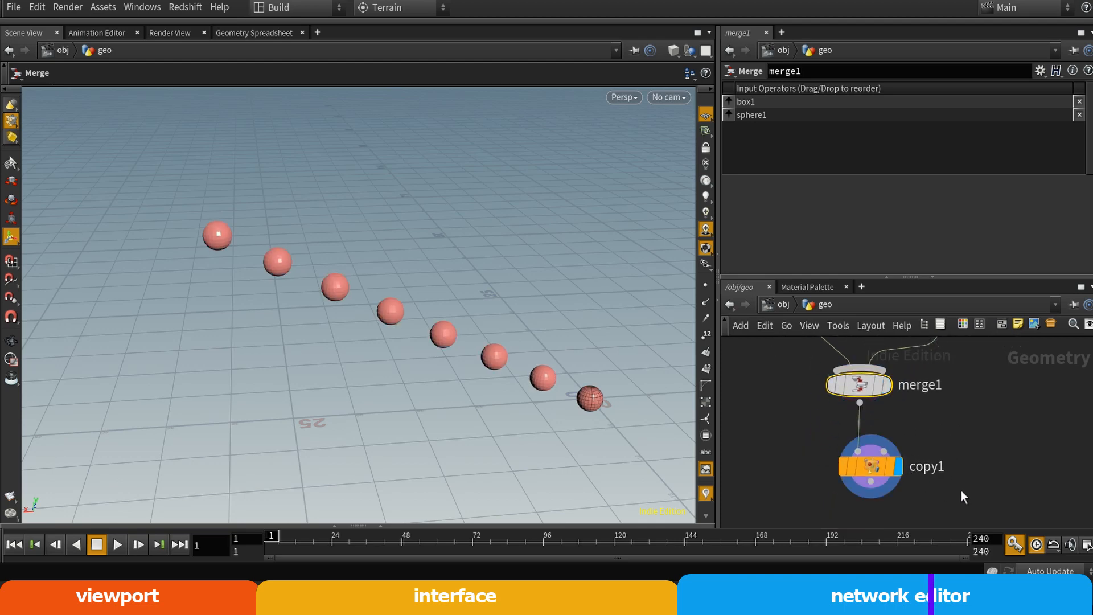
pyautogui.moveTo(979, 427); pyautogui.dragTo(947, 451, button='middle')
pyautogui.click(836, 497)
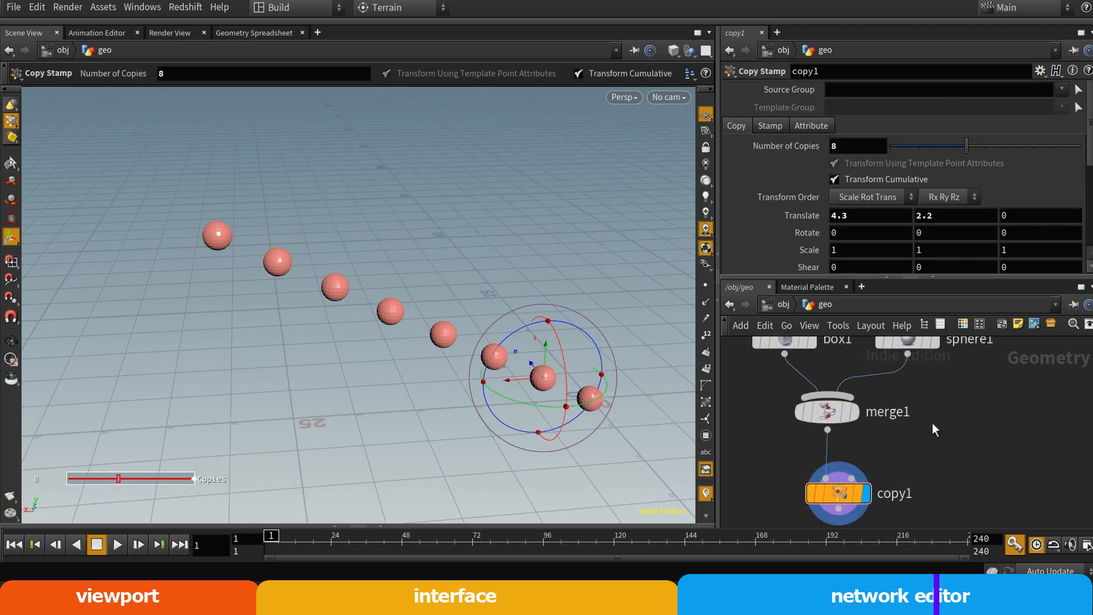
# Select box1 and switch the display flag to box1 and from there to sphere1
pyautogui.moveTo(942, 425); pyautogui.dragTo(971, 483, button='middle')
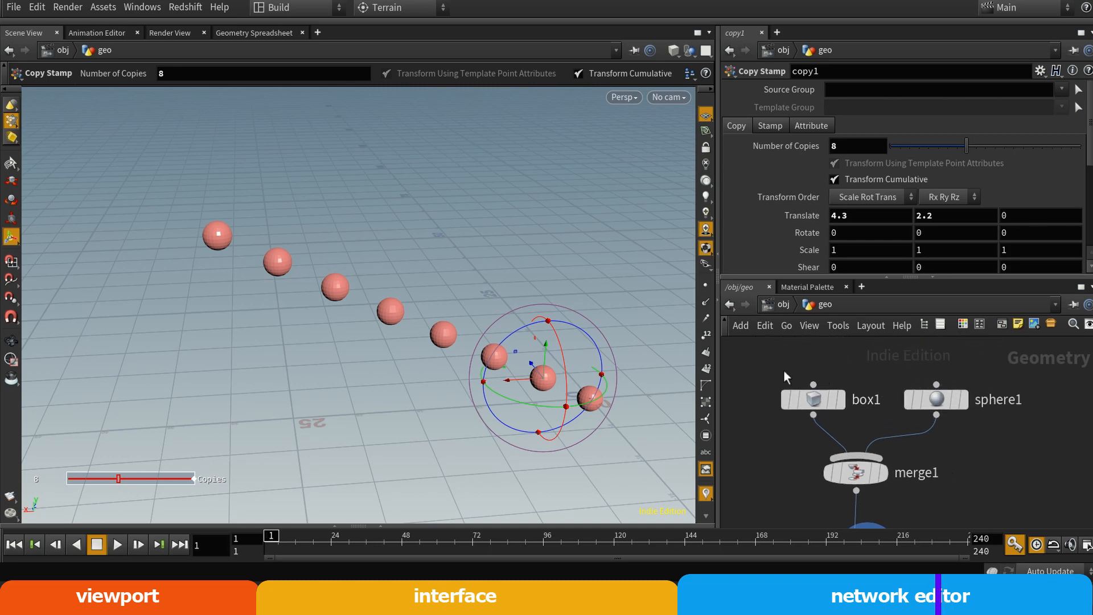
pyautogui.click(815, 398)
pyautogui.click(842, 403)
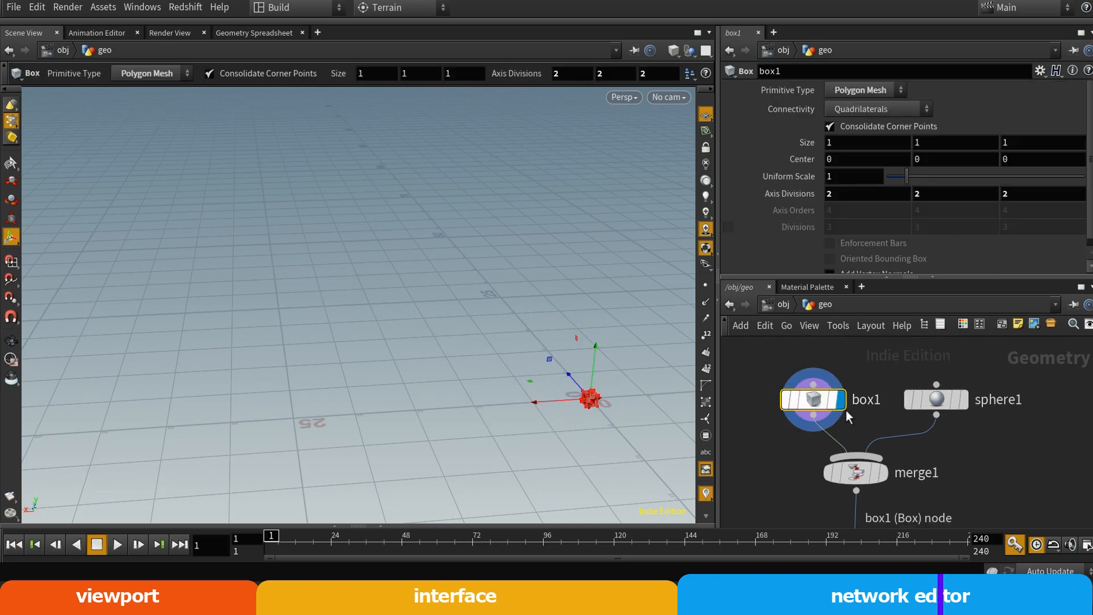
pyautogui.click(964, 400)
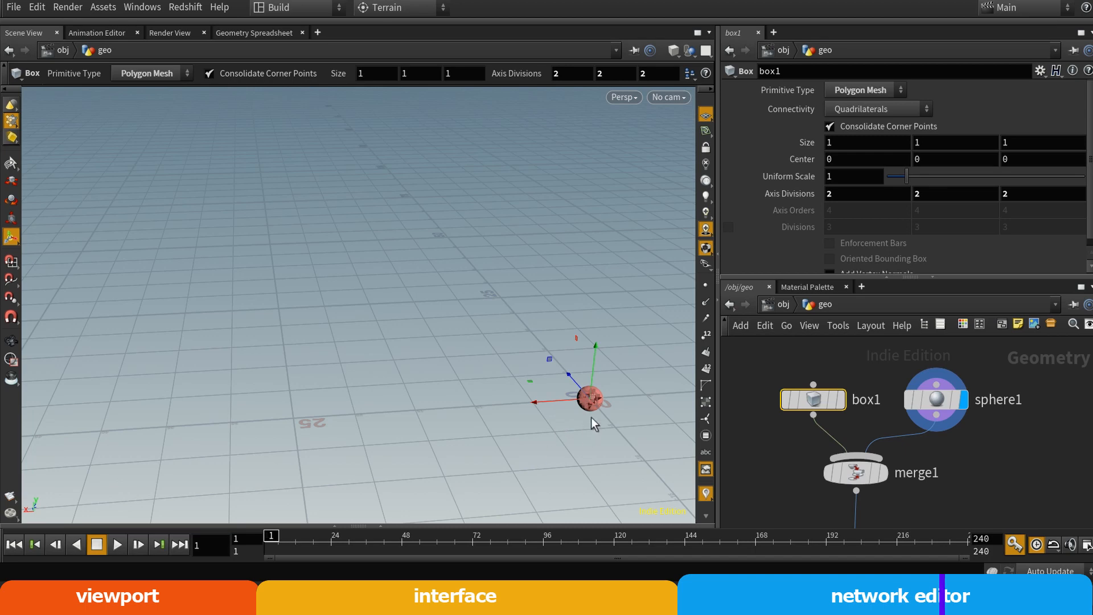
# Reframe the viewport on the sphere and set box1's Center X to 2.9
pyautogui.click(773, 368)
pyautogui.hotkey('space', 'h')
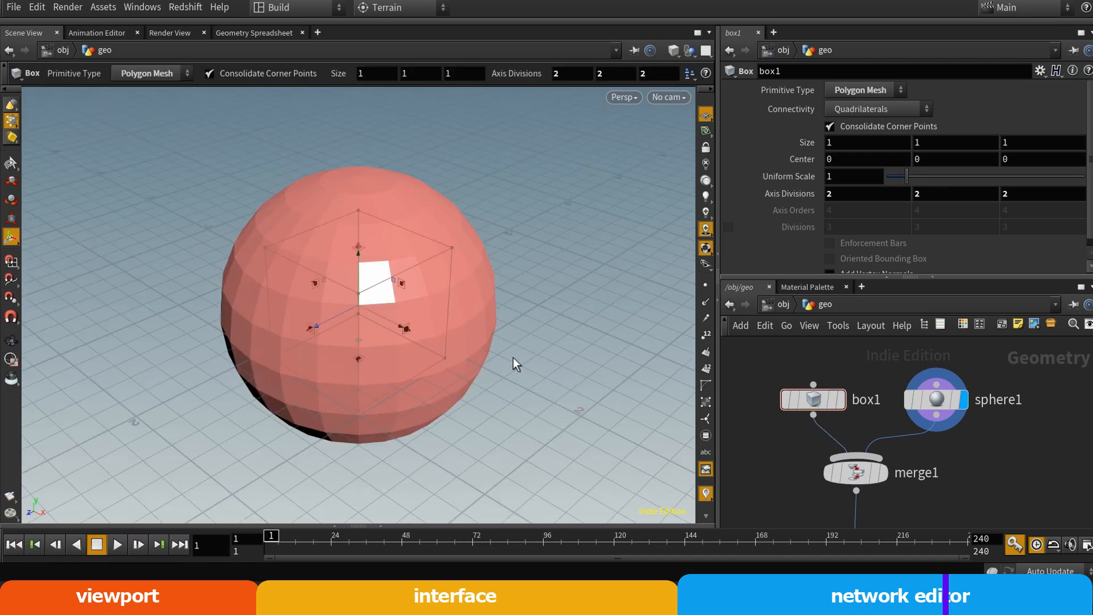
pyautogui.keyDown('alt'); pyautogui.moveTo(446, 363); pyautogui.dragTo(312, 390, button='right'); pyautogui.keyUp('alt')
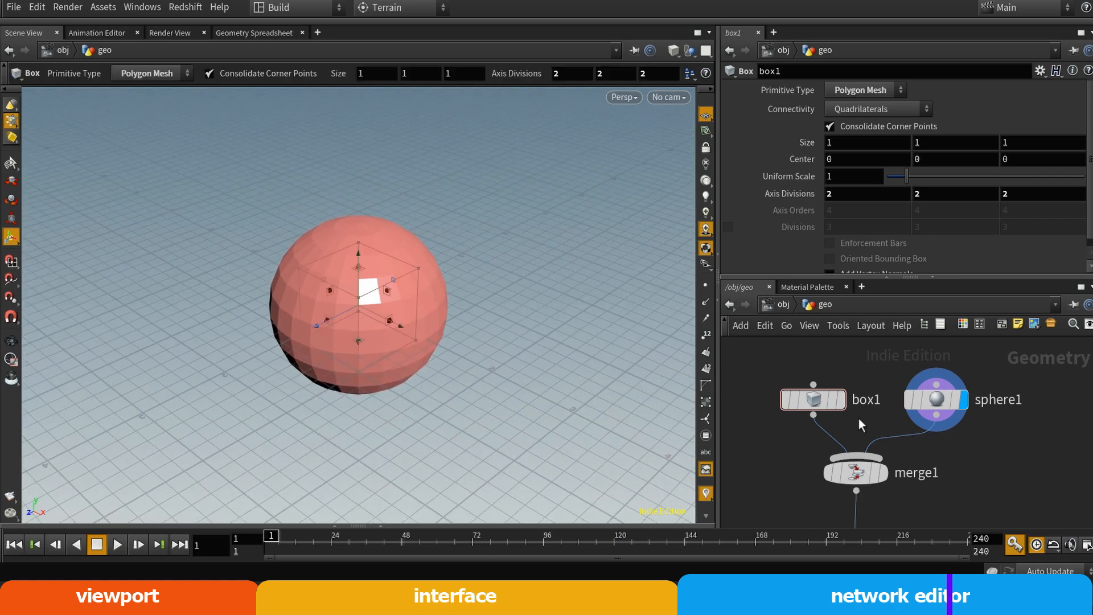
pyautogui.click(817, 397)
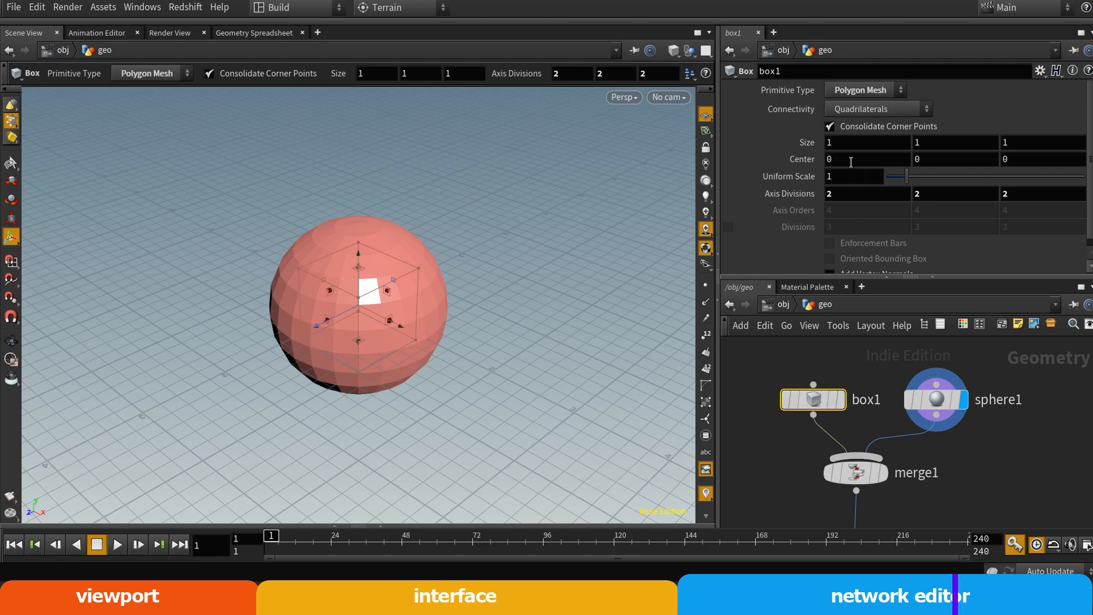
pyautogui.moveTo(851, 162); pyautogui.dragTo(1050, 189, button='middle')
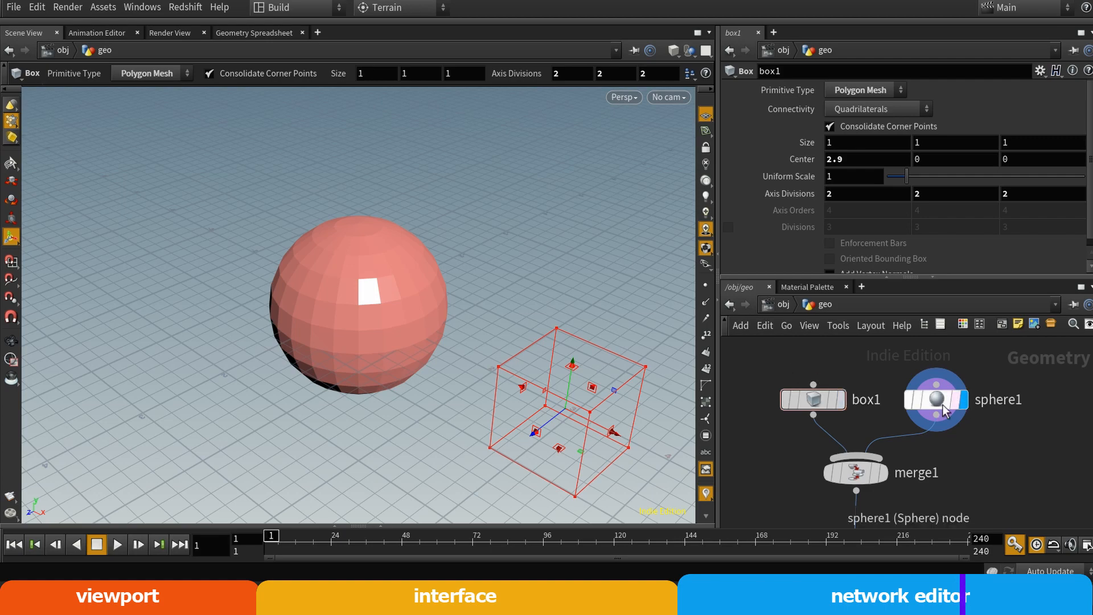
# Alternate the display flag between box1 and sphere1, leaving it on sphere1, and set the template flag on box1
pyautogui.click(842, 400)
pyautogui.press('r')
pyautogui.click(915, 400)
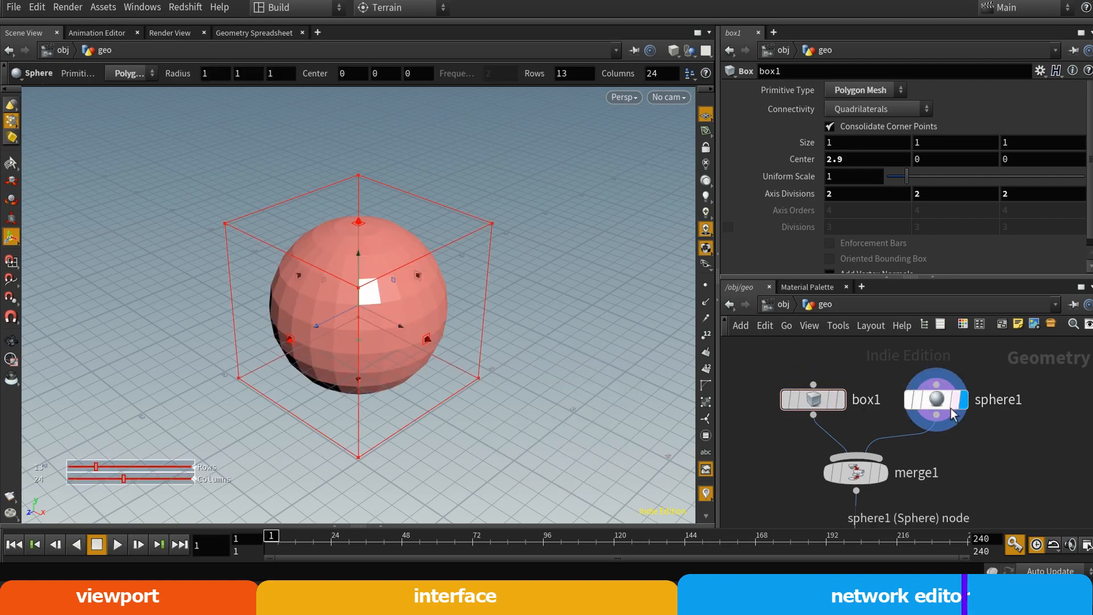
pyautogui.click(841, 400)
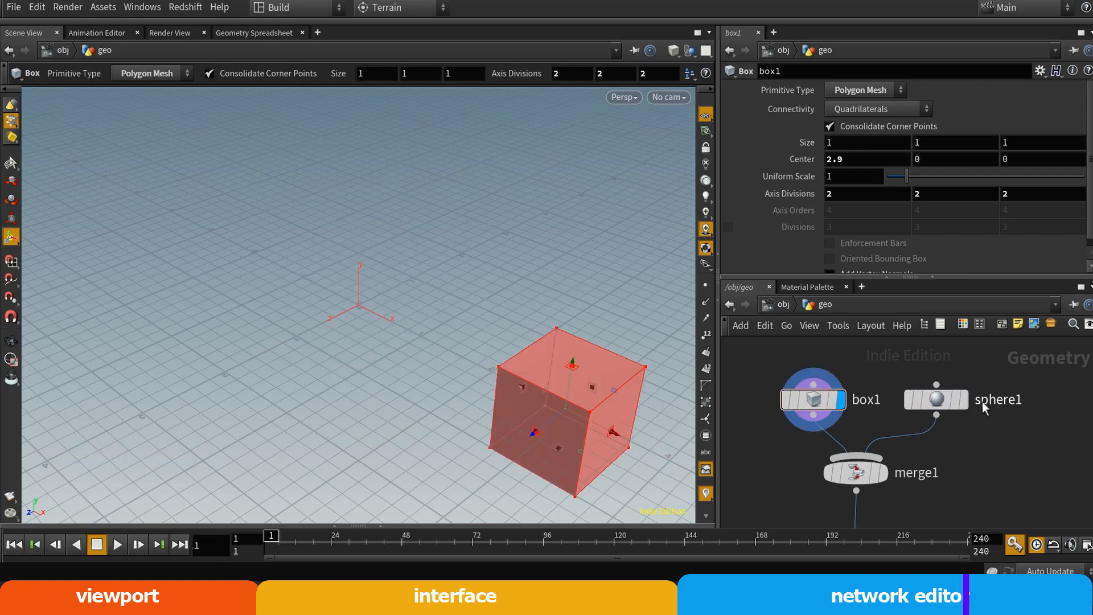
pyautogui.click(964, 400)
pyautogui.click(835, 402)
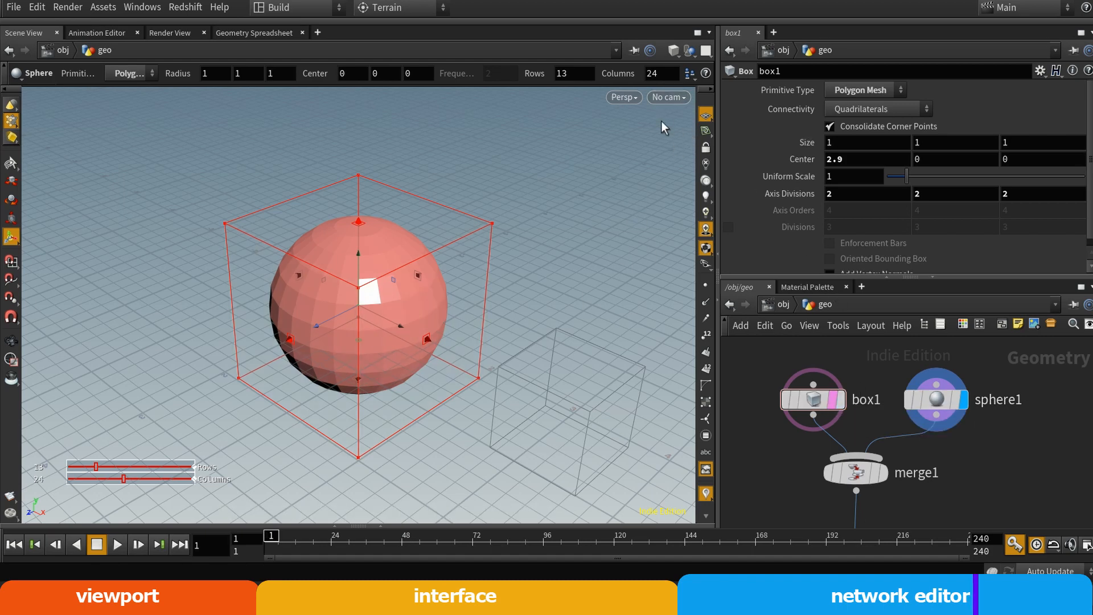
# Try the Smooth Wire Shaded and Shaded Bounding Box viewport modes, switch to Wireframe, and toggle wire-over-shaded
pyautogui.click(674, 51)
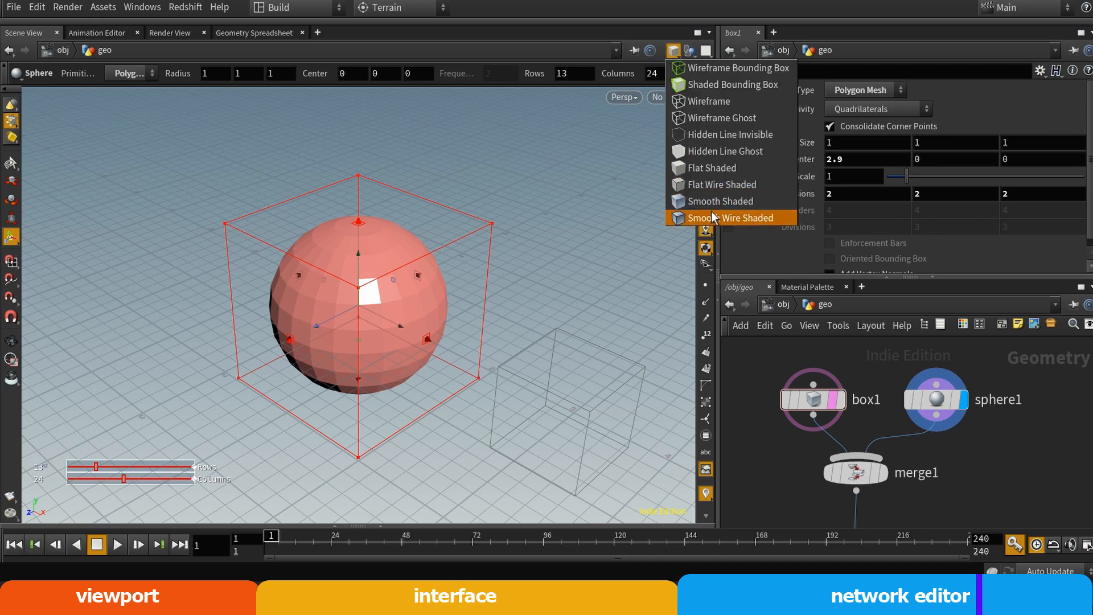
pyautogui.click(680, 51)
pyautogui.click(680, 51)
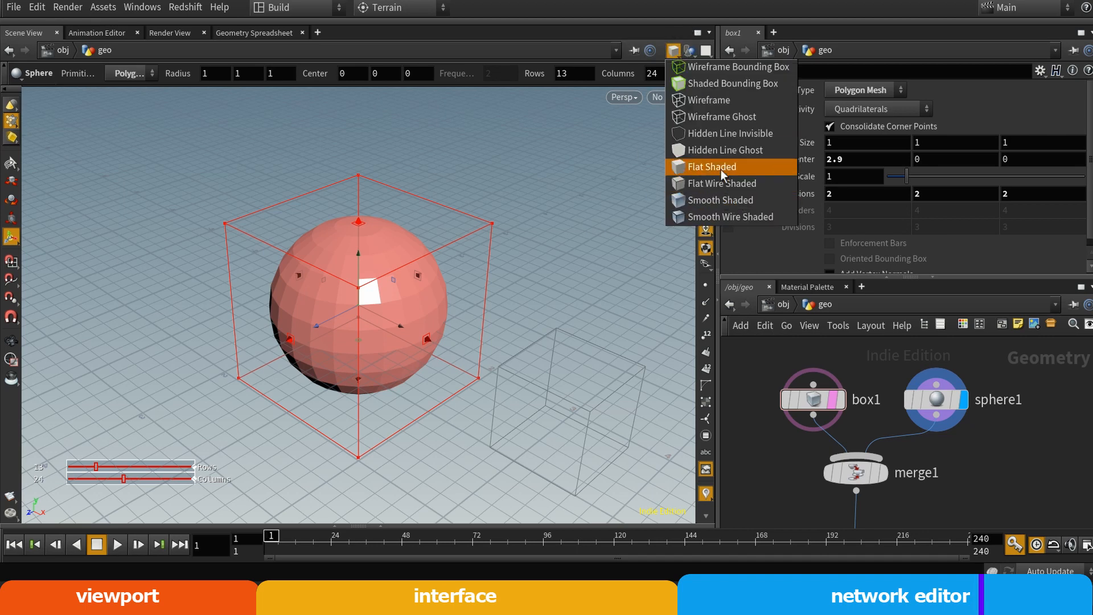
pyautogui.click(716, 216)
pyautogui.click(679, 51)
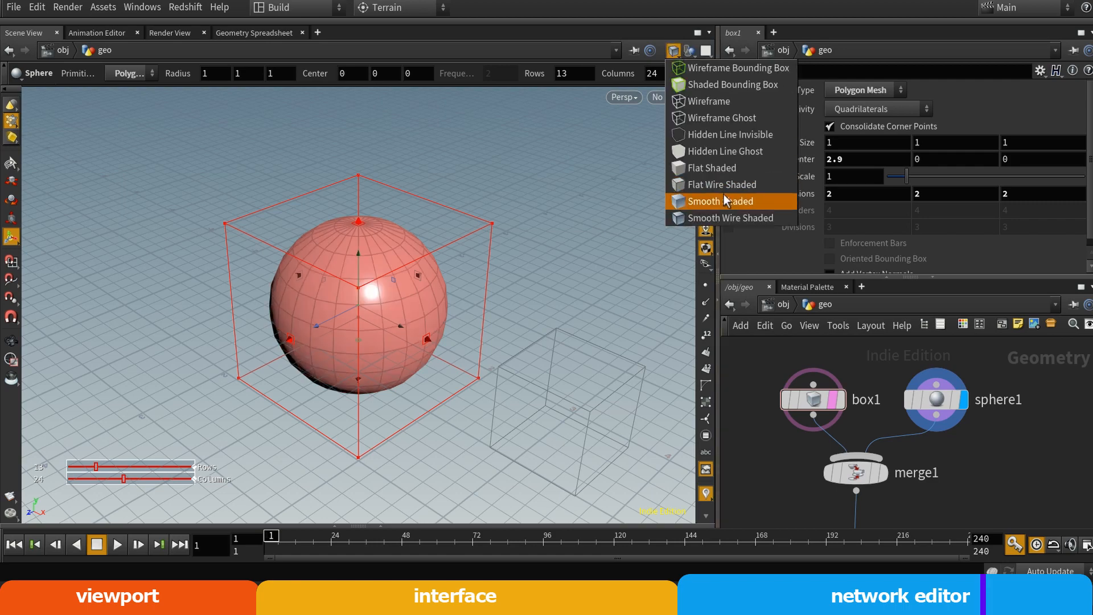
pyautogui.click(719, 83)
pyautogui.click(680, 51)
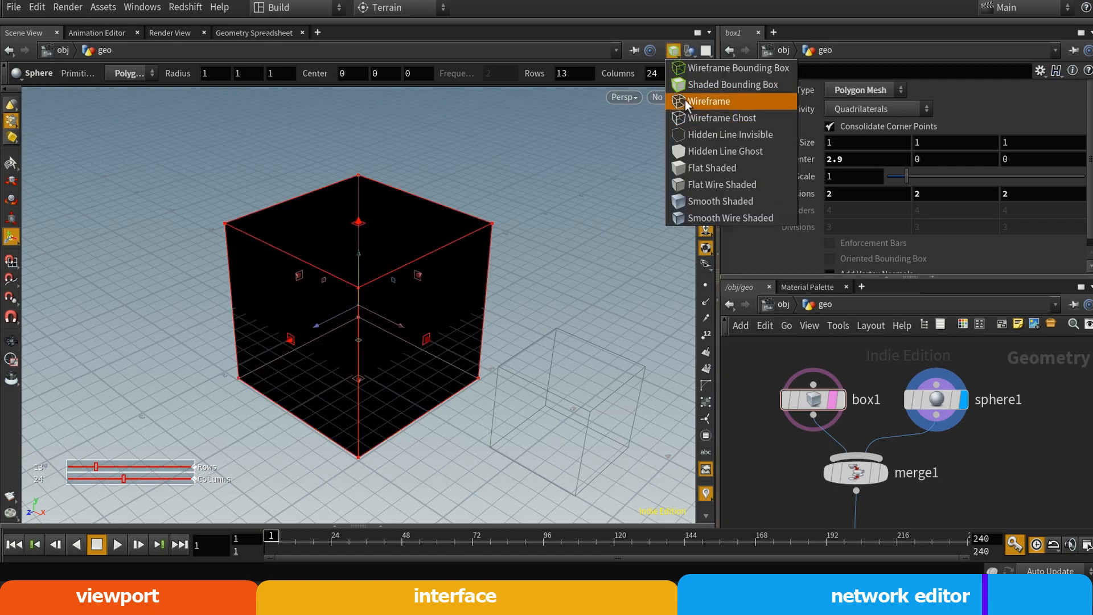
pyautogui.click(685, 96)
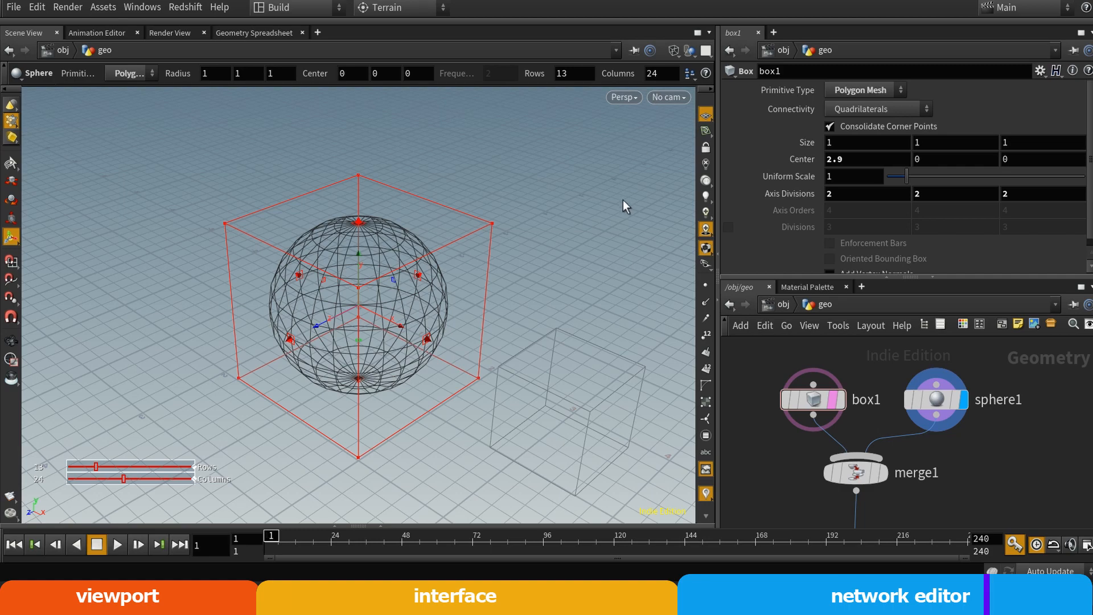
pyautogui.hotkey('shift', 'w')
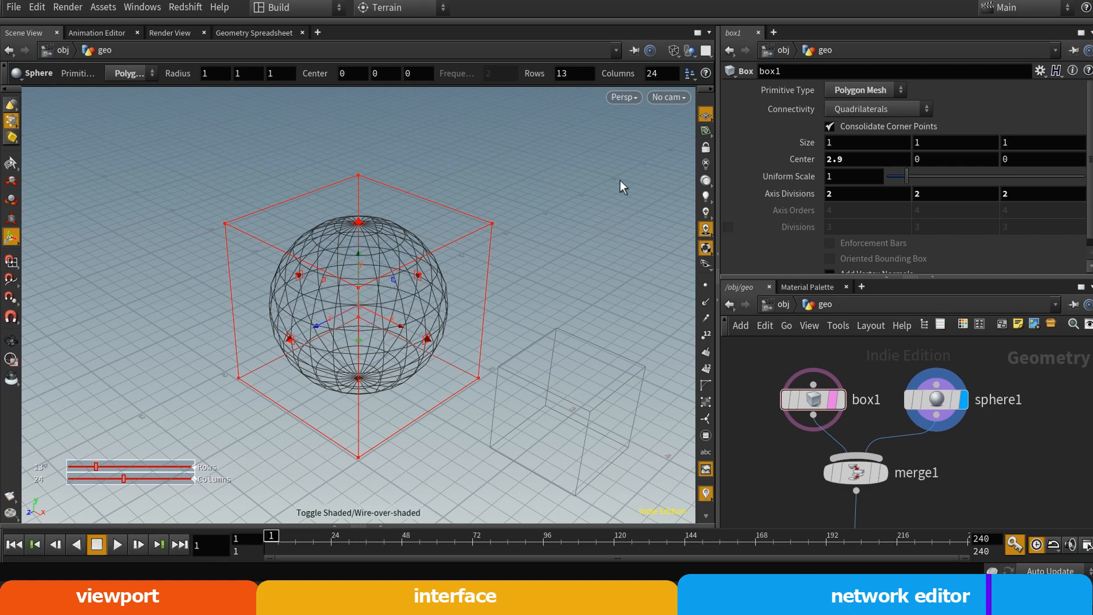
# Set the viewport shading to Smooth Wire Shaded and toggle the wire-over-shaded display a few times
pyautogui.click(674, 53)
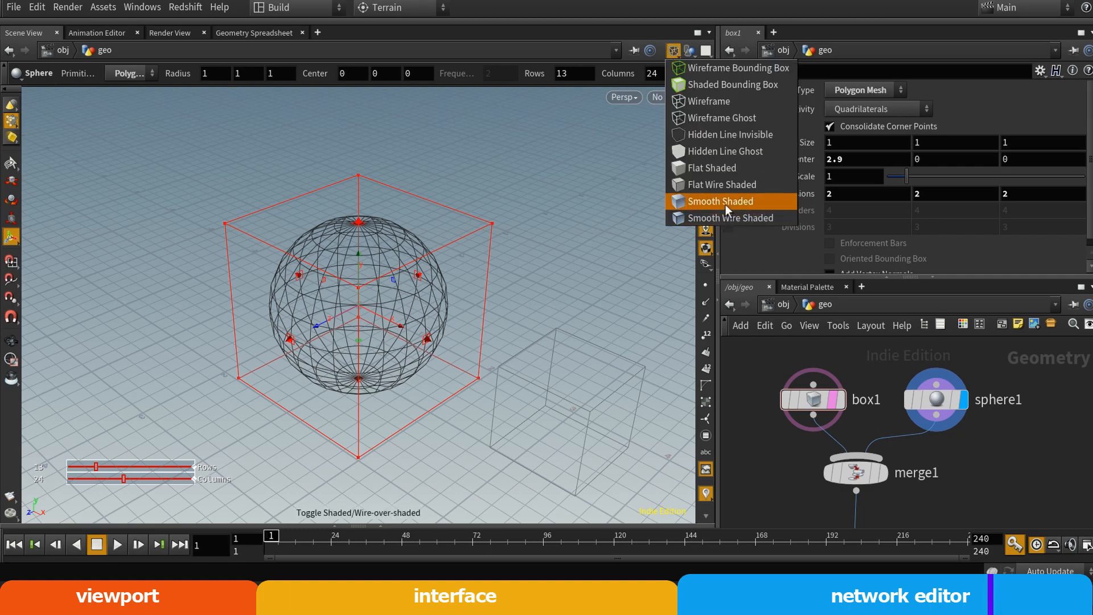
pyautogui.click(716, 217)
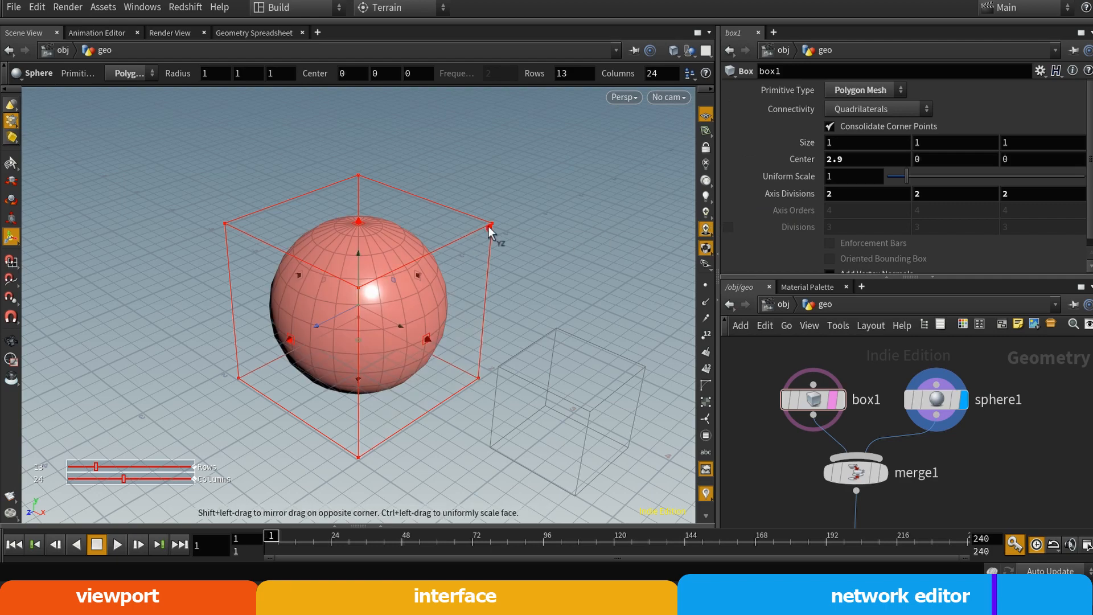
pyautogui.hotkey('shift', 'w')
pyautogui.hotkey('shift', 'w')
pyautogui.hotkey('shift', 'w')
pyautogui.hotkey('shift', 'w')
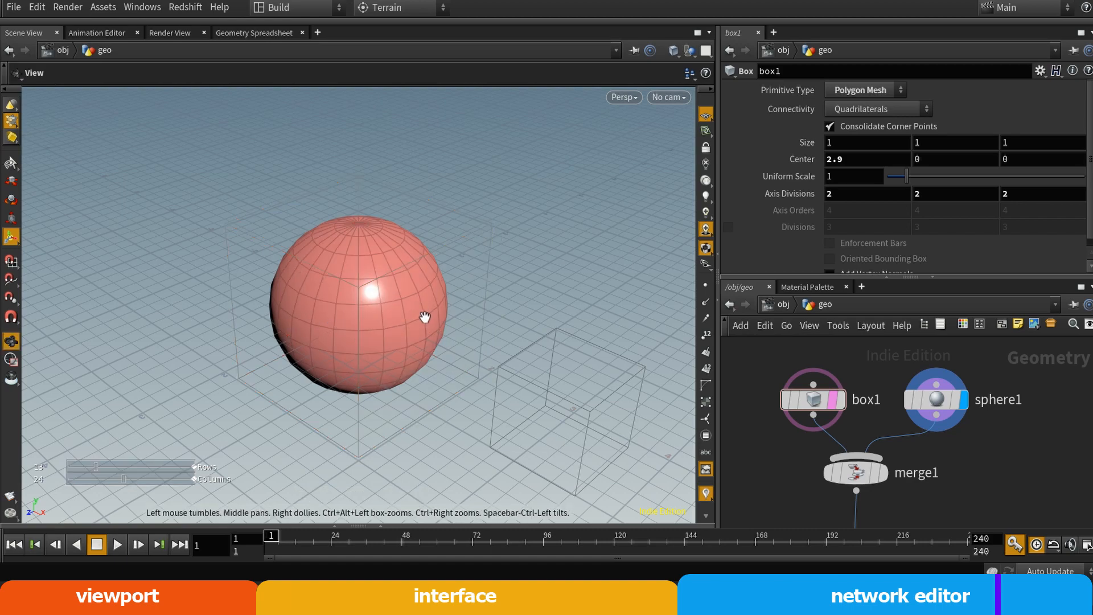
# Set the display flag on merge1 and view the sphere and box together
pyautogui.keyDown('alt'); pyautogui.moveTo(425, 317); pyautogui.dragTo(415, 347); pyautogui.keyUp('alt')
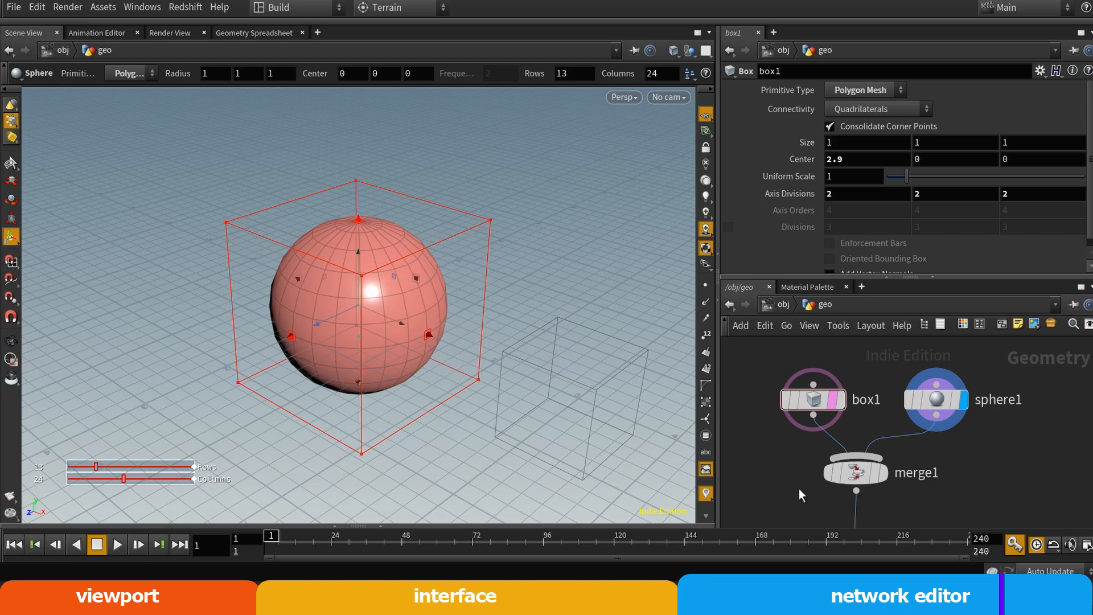
pyautogui.keyDown('alt'); pyautogui.moveTo(555, 350); pyautogui.dragTo(490, 375, button='right'); pyautogui.keyUp('alt')
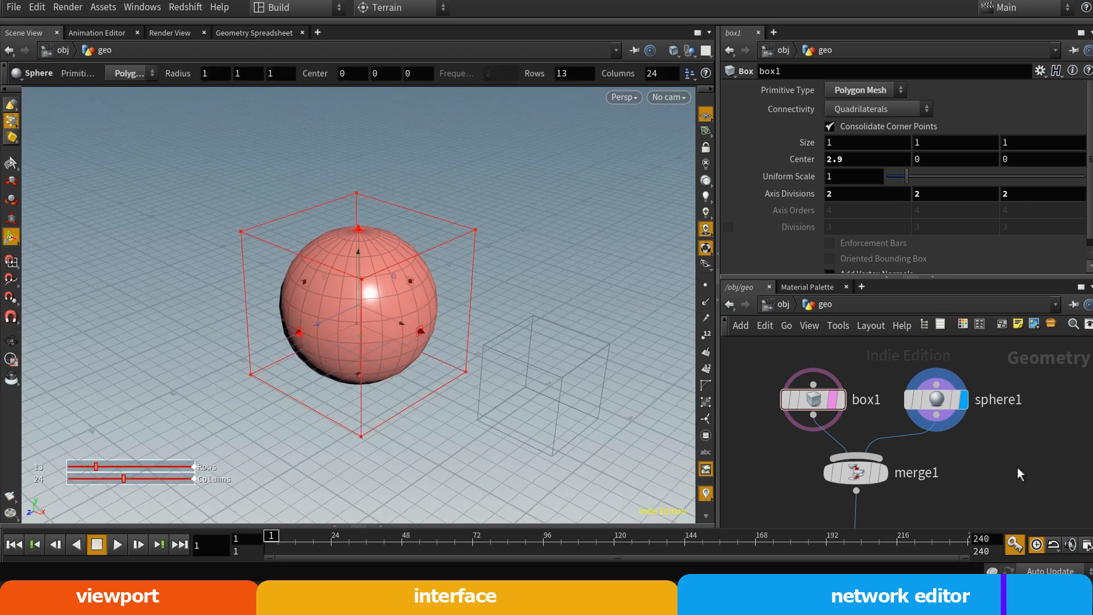
pyautogui.click(883, 475)
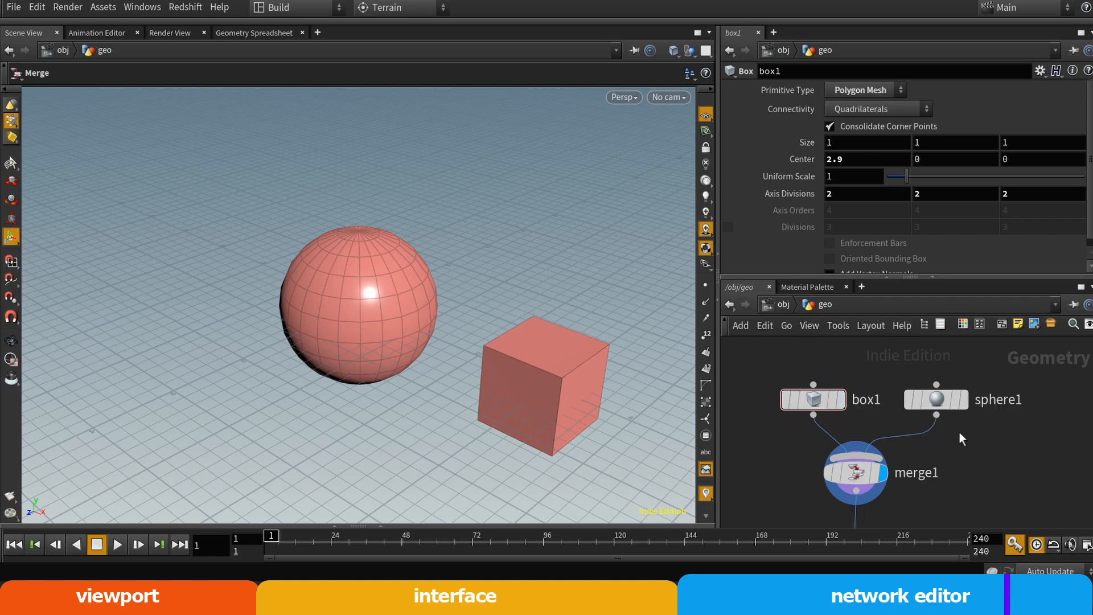
pyautogui.keyDown('alt'); pyautogui.moveTo(484, 393); pyautogui.dragTo(466, 398, button='right'); pyautogui.keyUp('alt')
pyautogui.keyDown('alt'); pyautogui.moveTo(493, 370); pyautogui.dragTo(415, 319, button='middle'); pyautogui.keyUp('alt')
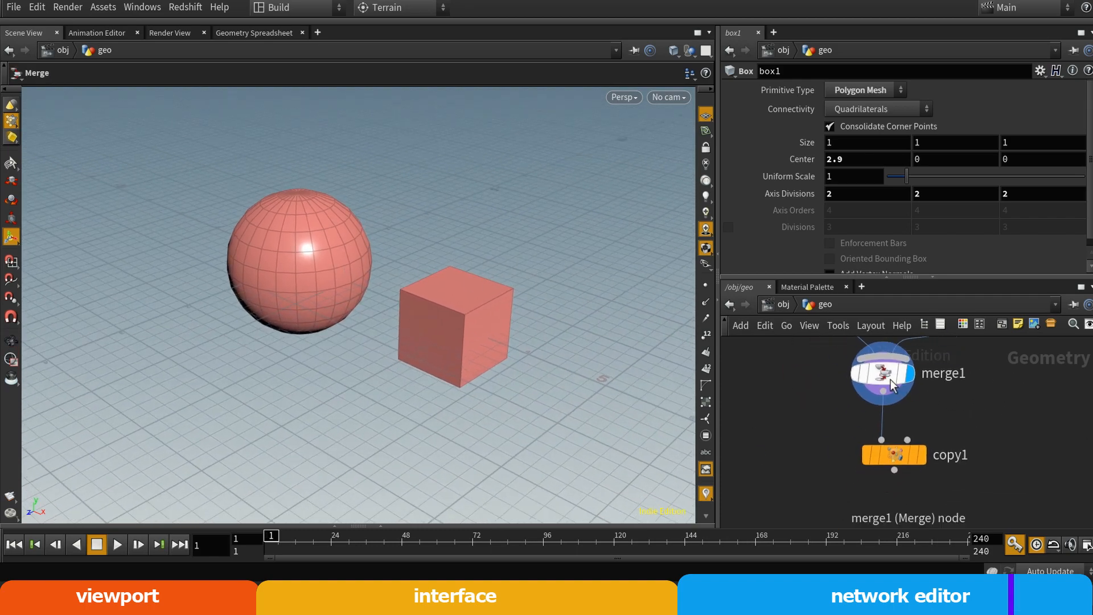
# Set the display flag on copy1, view the row of copies, and select copy1 to show its parameters
pyautogui.moveTo(1013, 393); pyautogui.dragTo(995, 442, button='middle')
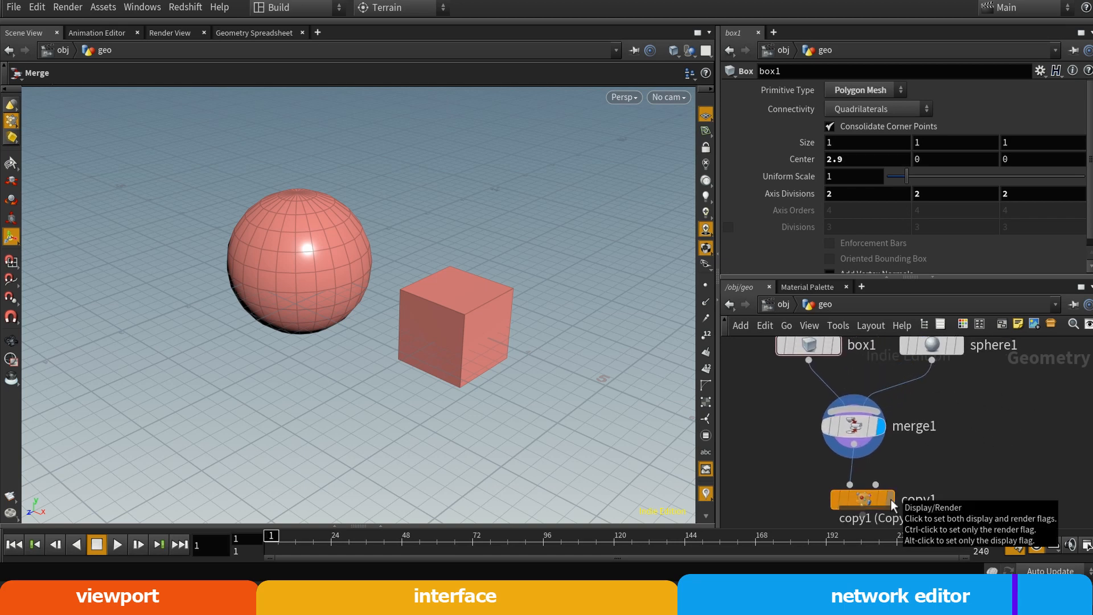
pyautogui.click(891, 499)
pyautogui.keyDown('alt'); pyautogui.moveTo(577, 400); pyautogui.dragTo(250, 409, button='right'); pyautogui.keyUp('alt')
pyautogui.keyDown('alt'); pyautogui.moveTo(506, 335); pyautogui.dragTo(259, 317); pyautogui.keyUp('alt')
pyautogui.keyDown('alt'); pyautogui.moveTo(259, 318); pyautogui.dragTo(445, 358, button='middle'); pyautogui.keyUp('alt')
pyautogui.keyDown('alt'); pyautogui.moveTo(444, 359); pyautogui.dragTo(217, 360, button='right'); pyautogui.keyUp('alt')
pyautogui.keyDown('alt'); pyautogui.moveTo(254, 320); pyautogui.dragTo(369, 412, button='middle'); pyautogui.keyUp('alt')
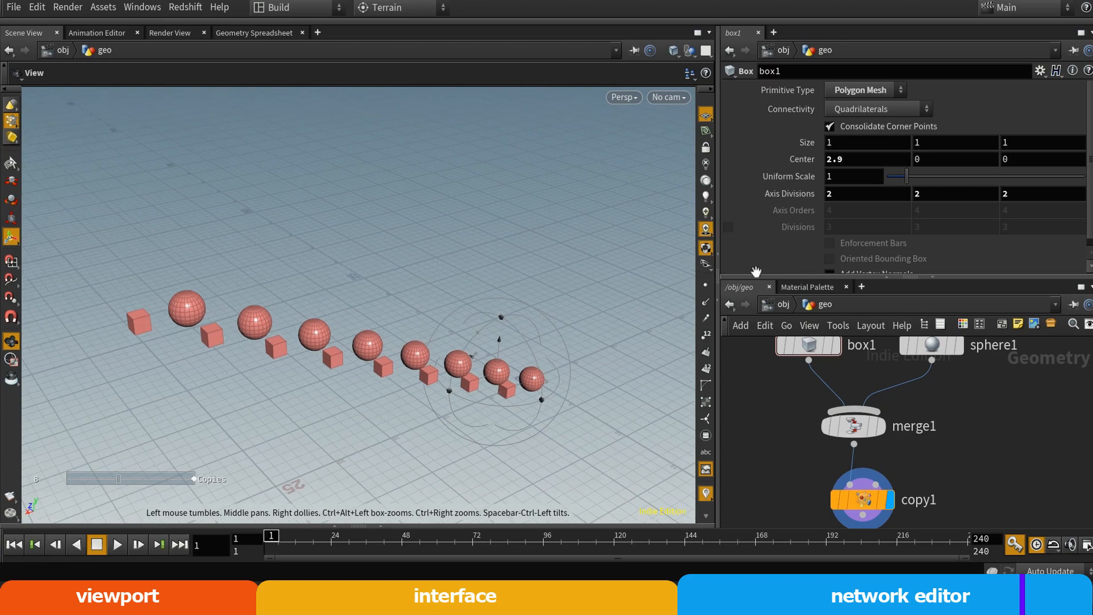
pyautogui.scroll(-1, 1075, 193)
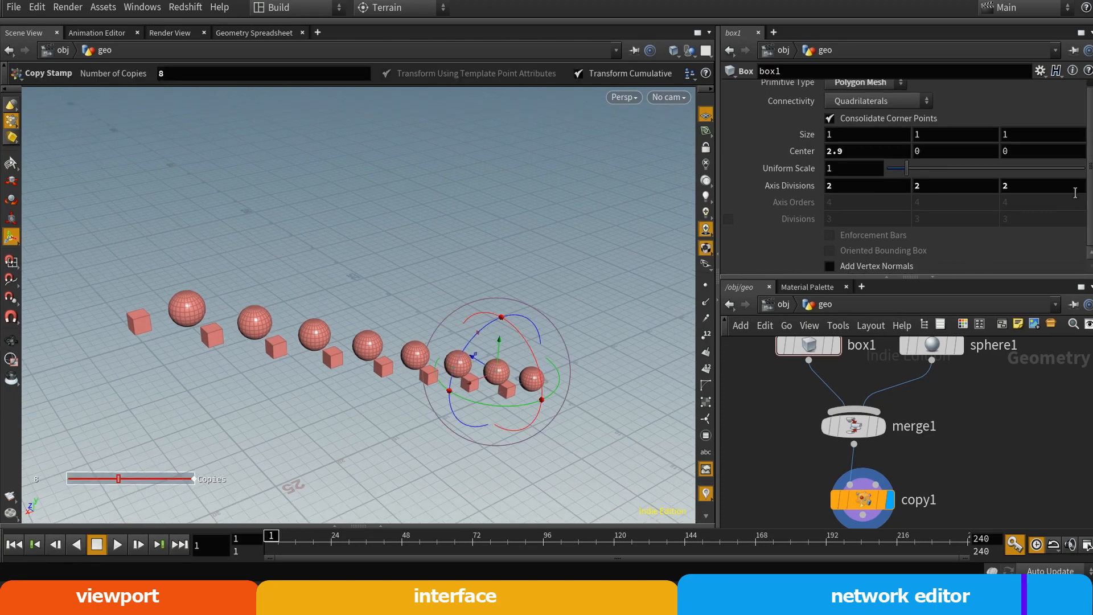
pyautogui.click(849, 497)
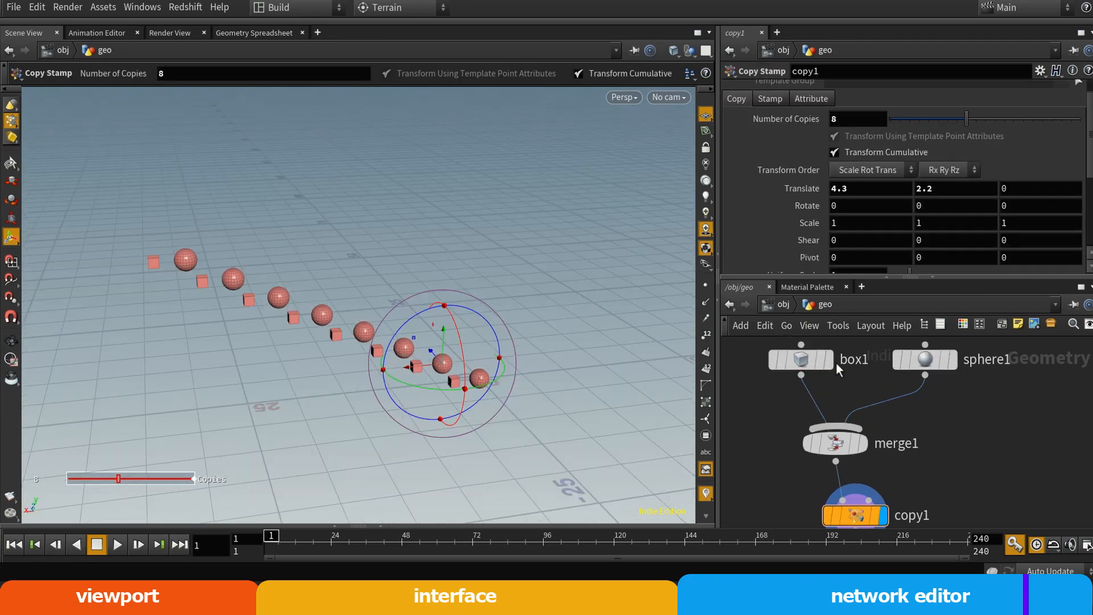
# Switch the display flag to box1 and shift merge1 sideways in the network
pyautogui.click(829, 359)
pyautogui.moveTo(832, 438); pyautogui.dragTo(872, 438)
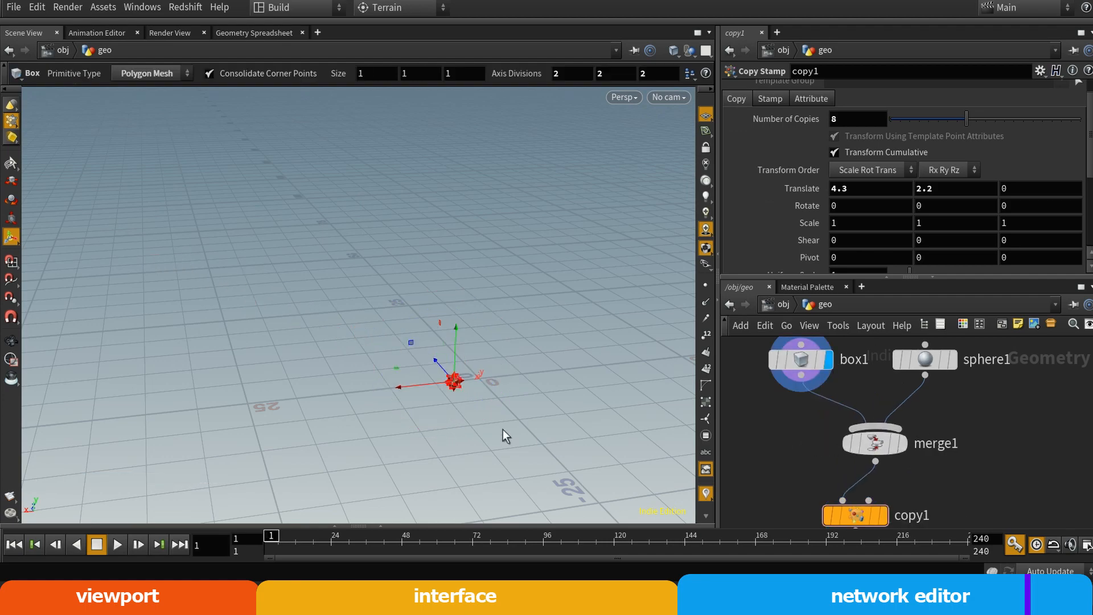
pyautogui.moveTo(504, 437); pyautogui.dragTo(727, 415)
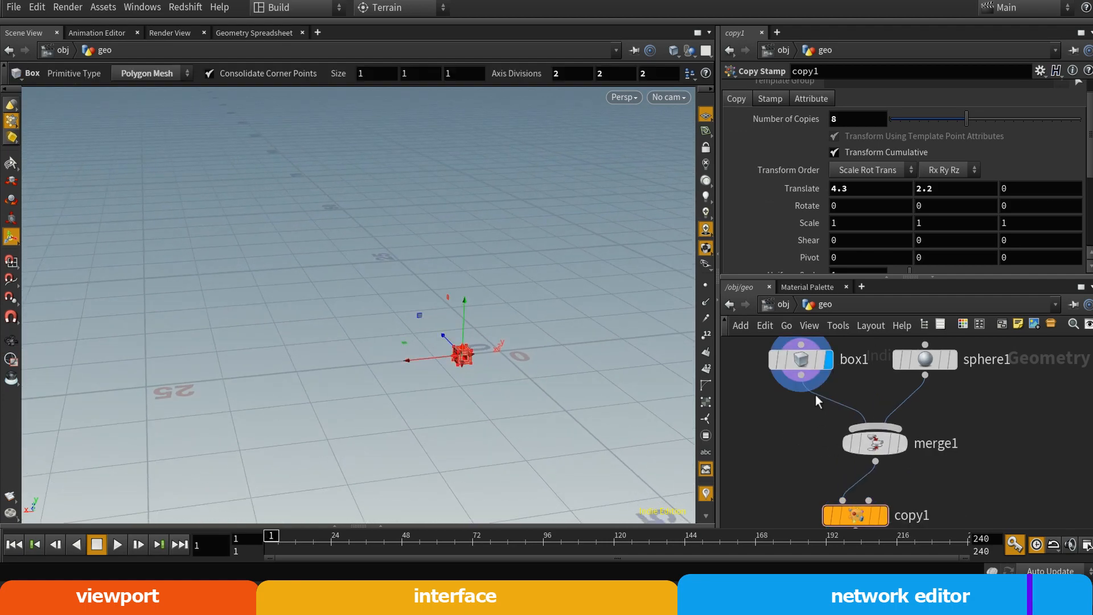
# Wire box1's output directly into copy1's first input in place of merge1 and set the display flag on copy1
pyautogui.moveTo(802, 376); pyautogui.dragTo(824, 491)
pyautogui.moveTo(791, 482); pyautogui.dragTo(733, 396, button='middle')
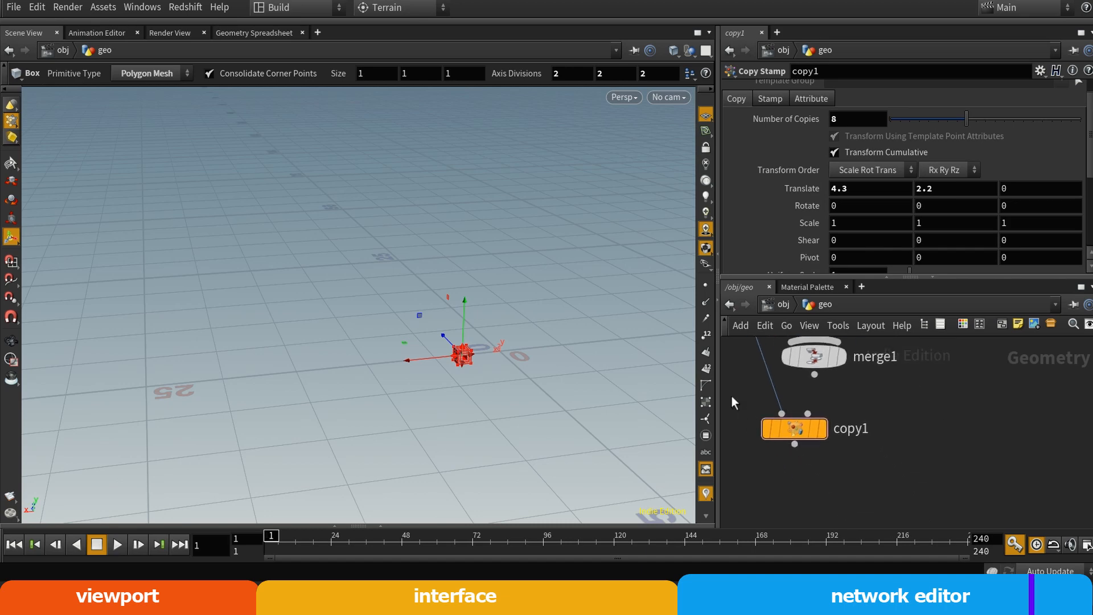
pyautogui.click(825, 437)
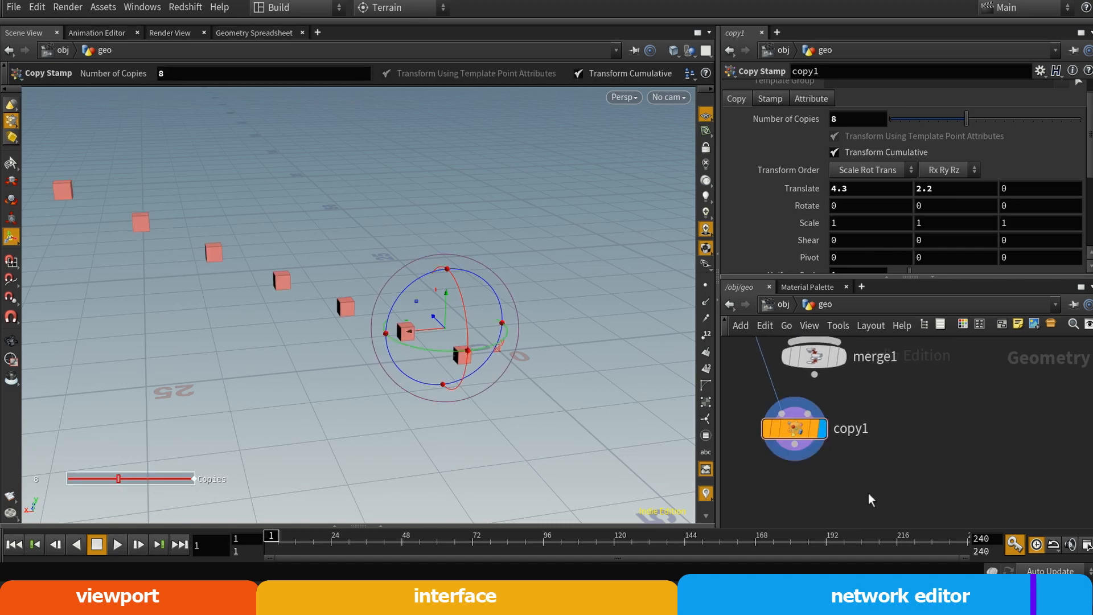
pyautogui.keyDown('alt'); pyautogui.moveTo(442, 383); pyautogui.dragTo(278, 383, button='right'); pyautogui.keyUp('alt')
pyautogui.keyDown('alt'); pyautogui.moveTo(349, 359); pyautogui.dragTo(366, 419, button='middle'); pyautogui.keyUp('alt')
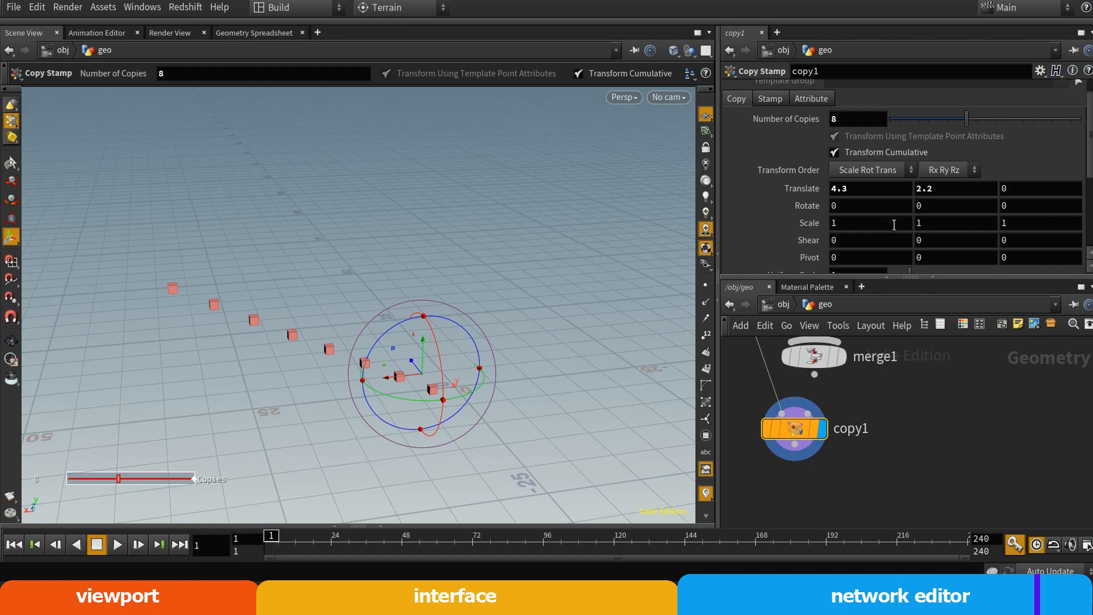
# Try X and Y rotations on copy1's copies and undo the changes
pyautogui.keyDown('alt'); pyautogui.moveTo(417, 392); pyautogui.dragTo(586, 394, button='right'); pyautogui.keyUp('alt')
pyautogui.keyDown('alt'); pyautogui.moveTo(381, 401); pyautogui.dragTo(480, 308, button='middle'); pyautogui.keyUp('alt')
pyautogui.moveTo(855, 205); pyautogui.dragTo(947, 147, button='middle')
pyautogui.hotkey('ctrl', 'z')
pyautogui.hotkey('ctrl', 'z')
pyautogui.moveTo(930, 206); pyautogui.dragTo(987, 154, button='middle')
pyautogui.hotkey('ctrl', 'z')
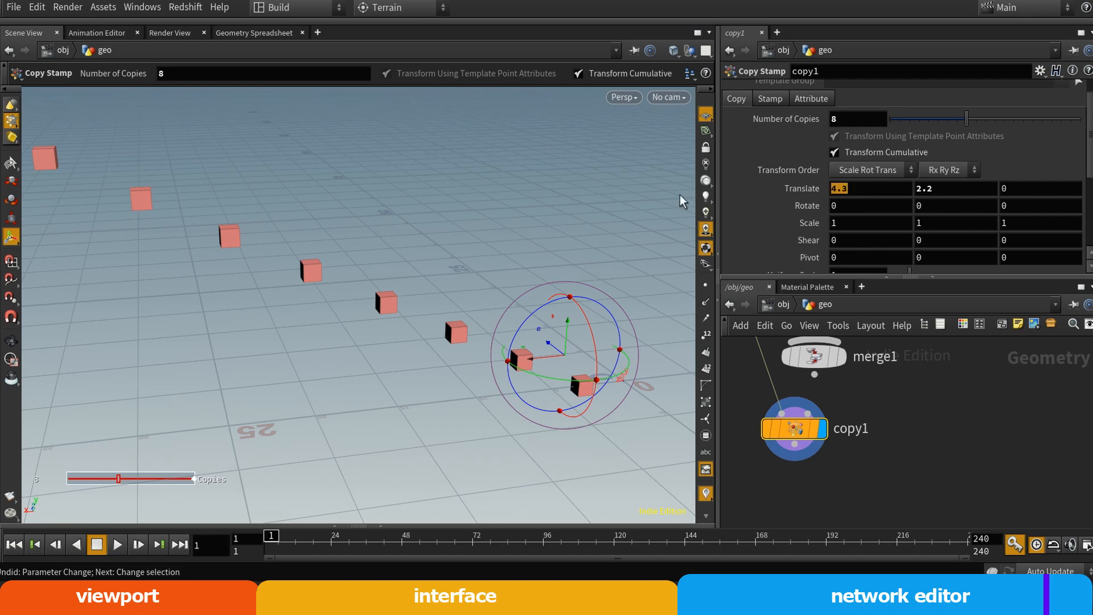
# Set copy1's Translate X and Translate Y to 0
pyautogui.write('0')
pyautogui.press('Tab')
pyautogui.write('0')
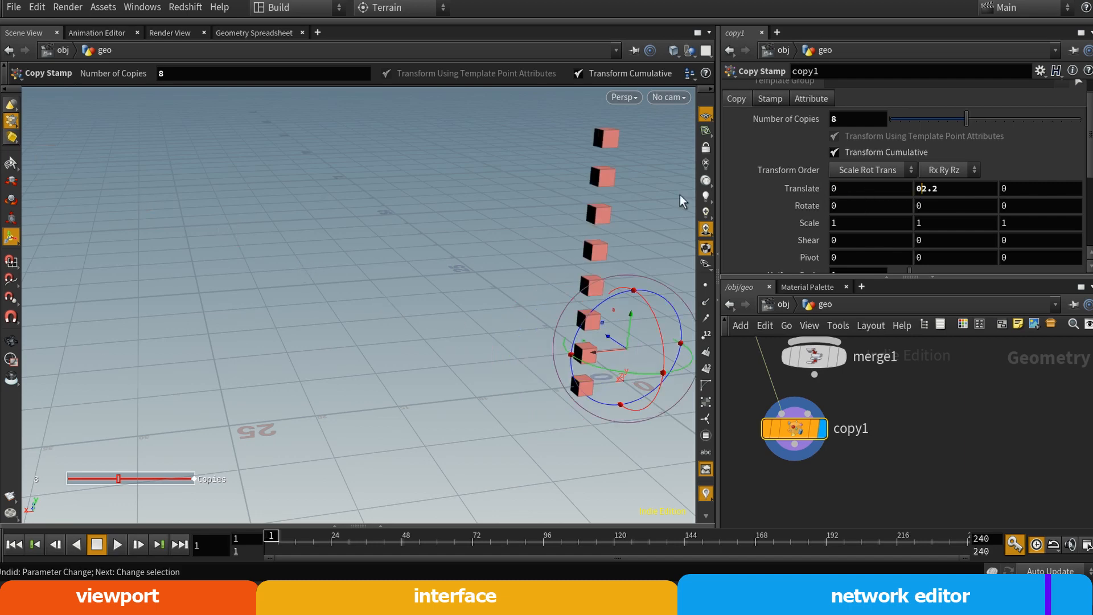
pyautogui.hotkey('ctrl', 'a')
pyautogui.write('0')
pyautogui.press('Return')
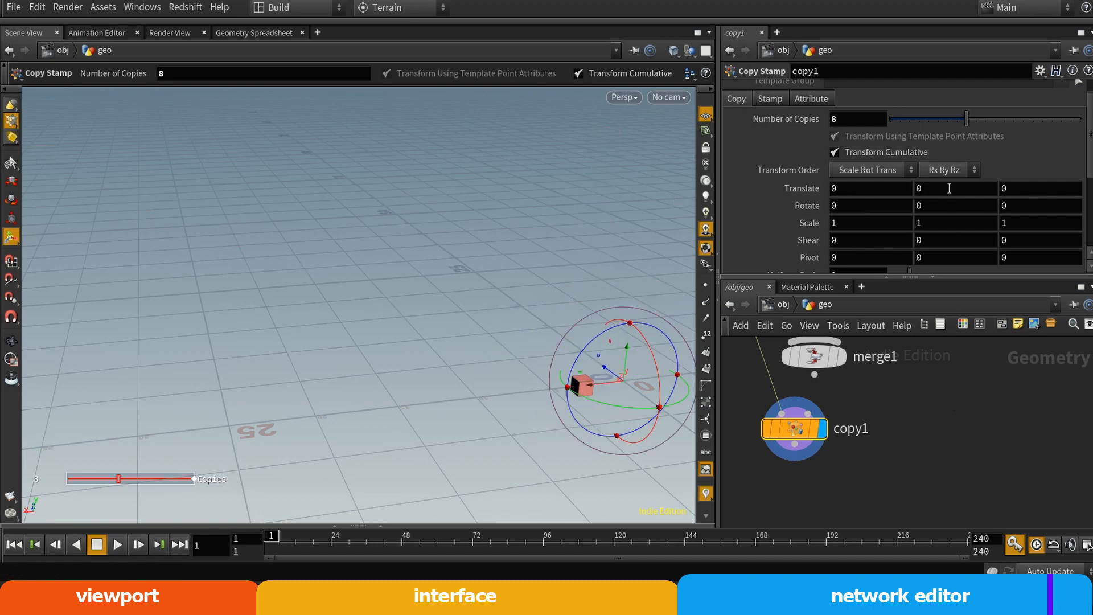
# Adjust copy1's Rotate Y through 70 and 86.6 to 72.3 to arrange the box copies in a ring
pyautogui.moveTo(937, 205); pyautogui.dragTo(997, 162, button='middle')
pyautogui.keyDown('alt'); pyautogui.moveTo(603, 378); pyautogui.dragTo(554, 400, button='right'); pyautogui.keyUp('alt')
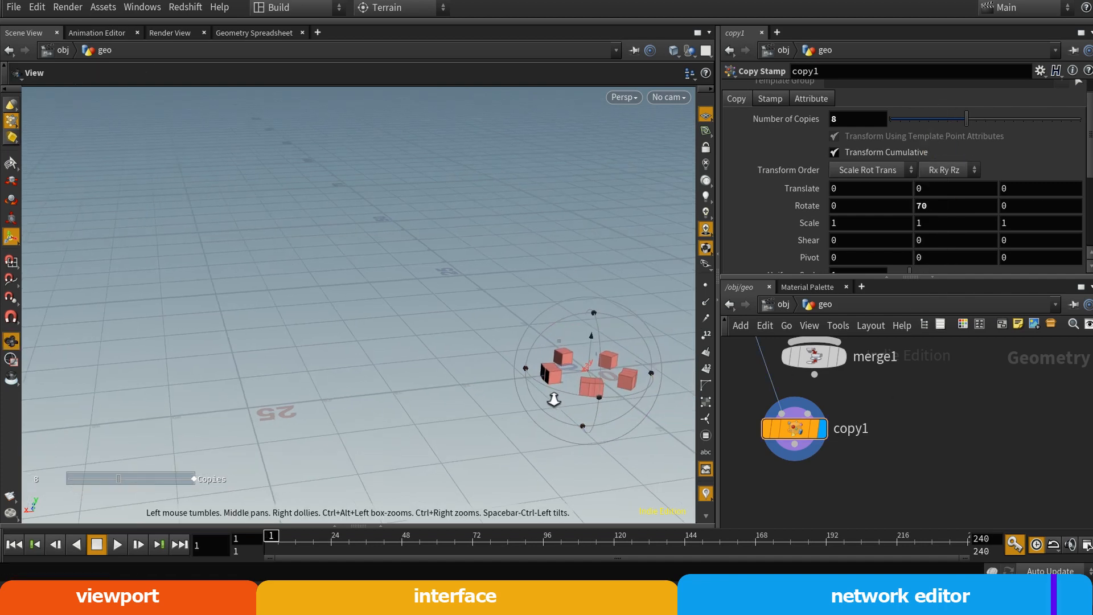
pyautogui.keyDown('alt'); pyautogui.moveTo(544, 373); pyautogui.dragTo(293, 349, button='middle'); pyautogui.keyUp('alt')
pyautogui.keyDown('alt'); pyautogui.moveTo(293, 349); pyautogui.dragTo(484, 358, button='right'); pyautogui.keyUp('alt')
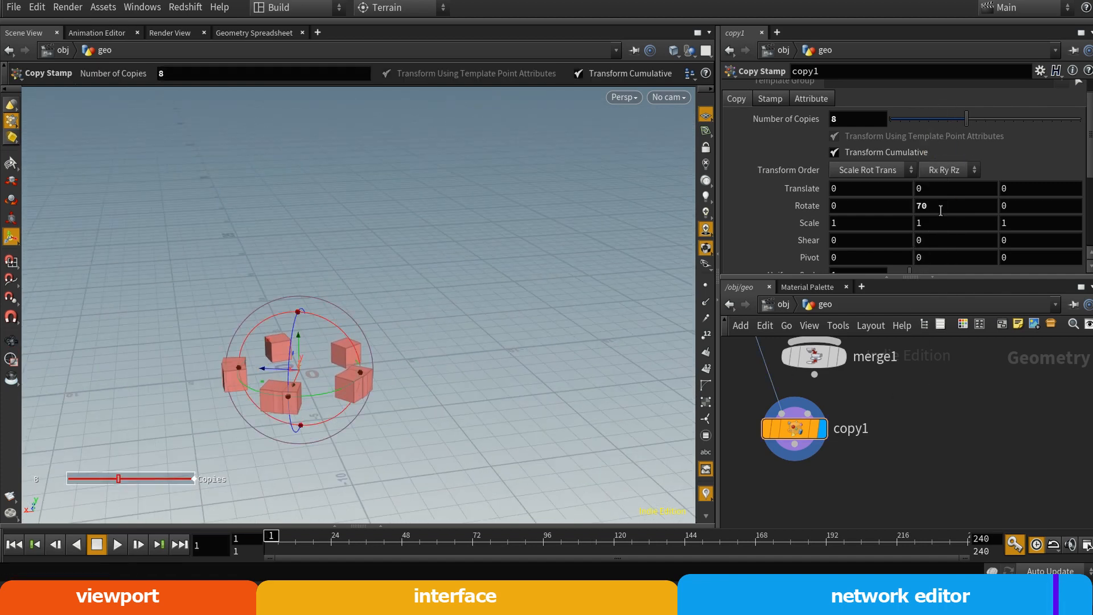
pyautogui.moveTo(941, 211)
pyautogui.mouseDown(button='middle')
pyautogui.moveTo(877, 207)
pyautogui.moveTo(925, 200)
pyautogui.mouseUp(button='middle')
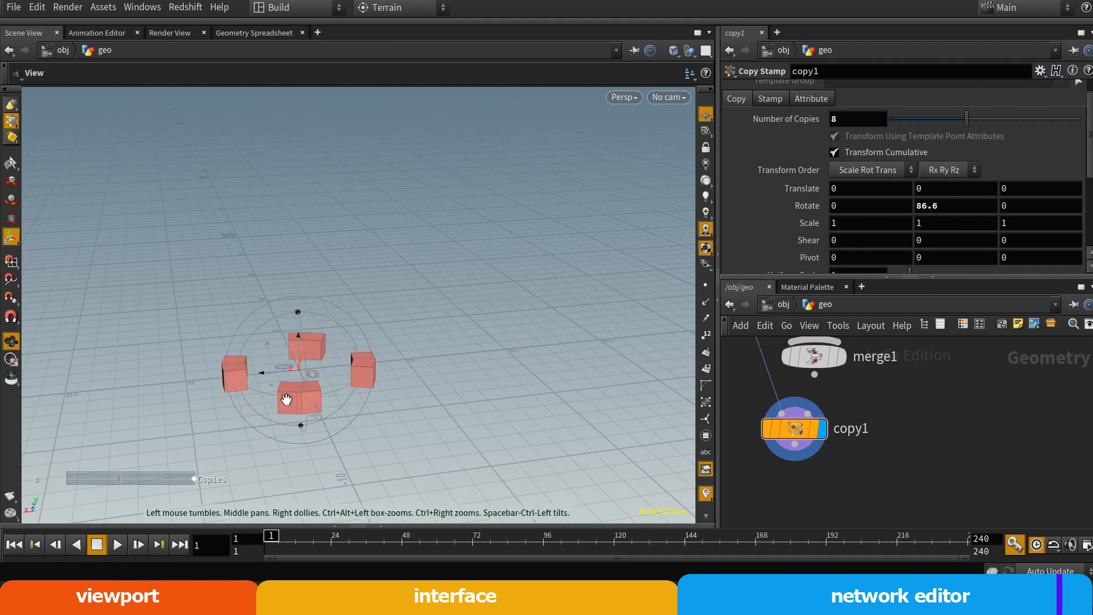
pyautogui.keyDown('alt'); pyautogui.moveTo(285, 400); pyautogui.dragTo(356, 400, button='right'); pyautogui.keyUp('alt')
pyautogui.moveTo(923, 200); pyautogui.dragTo(763, 200, button='middle')
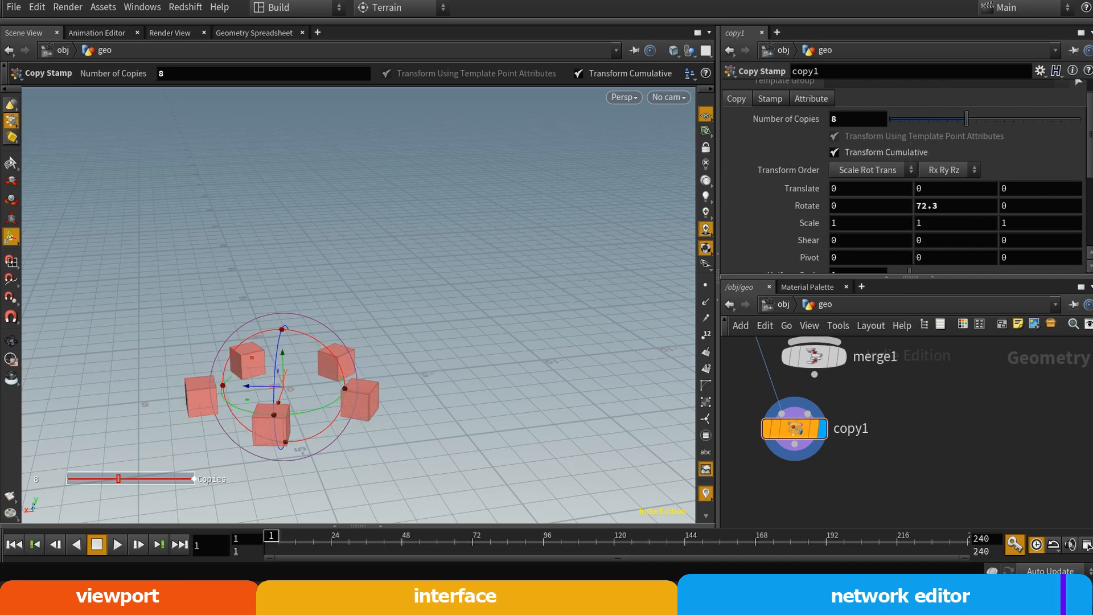
# Select box1, set its Center X to 0, and view the overlapping copies up close
pyautogui.moveTo(748, 380); pyautogui.dragTo(815, 483, button='middle')
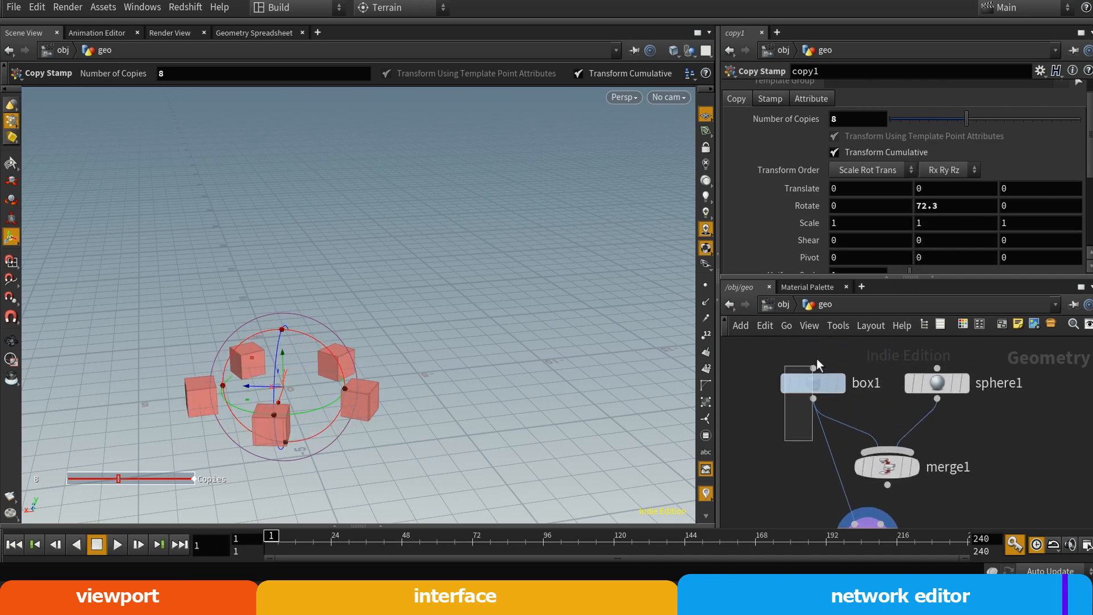
pyautogui.click(813, 383)
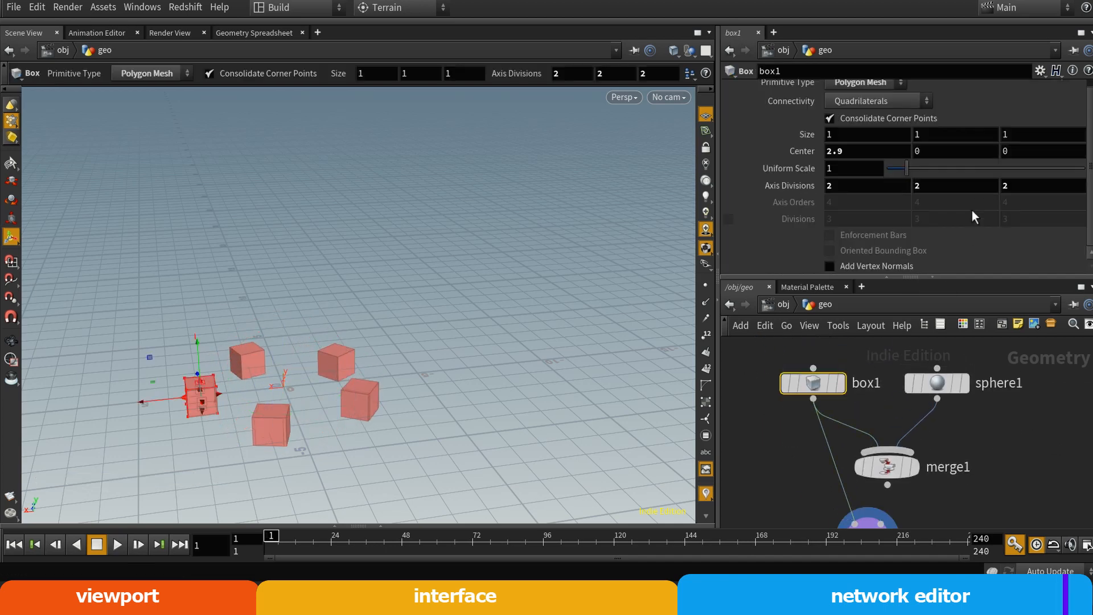
pyautogui.doubleClick(854, 150)
pyautogui.write('0')
pyautogui.press('Return')
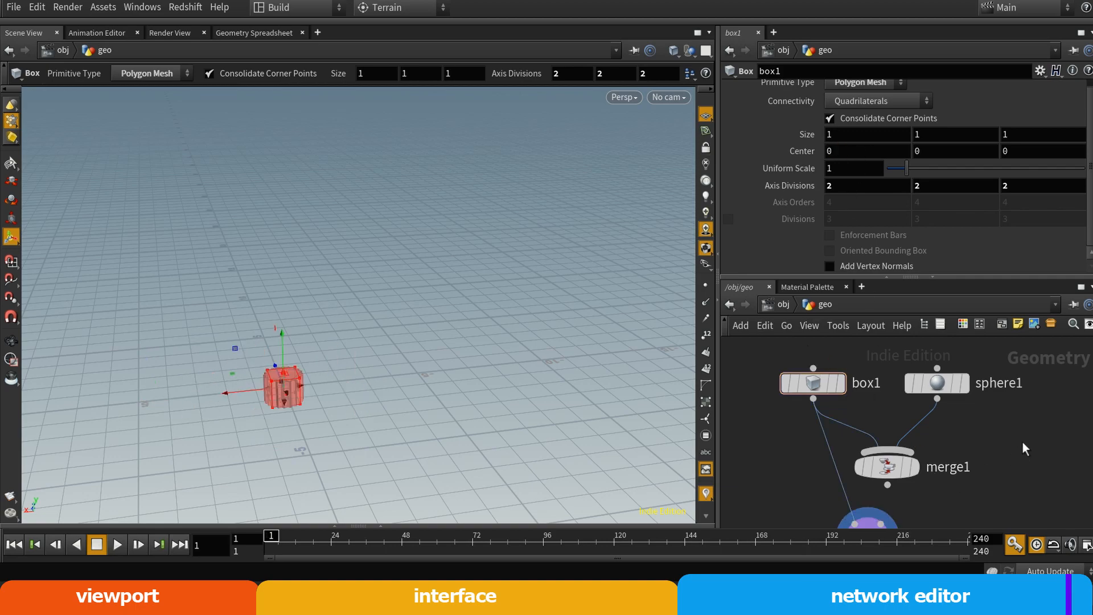
pyautogui.keyDown('alt'); pyautogui.moveTo(282, 398); pyautogui.dragTo(453, 392, button='right'); pyautogui.keyUp('alt')
pyautogui.keyDown('alt'); pyautogui.moveTo(263, 371); pyautogui.dragTo(342, 228, button='middle'); pyautogui.keyUp('alt')
pyautogui.keyDown('alt'); pyautogui.moveTo(312, 279); pyautogui.dragTo(455, 265, button='right'); pyautogui.keyUp('alt')
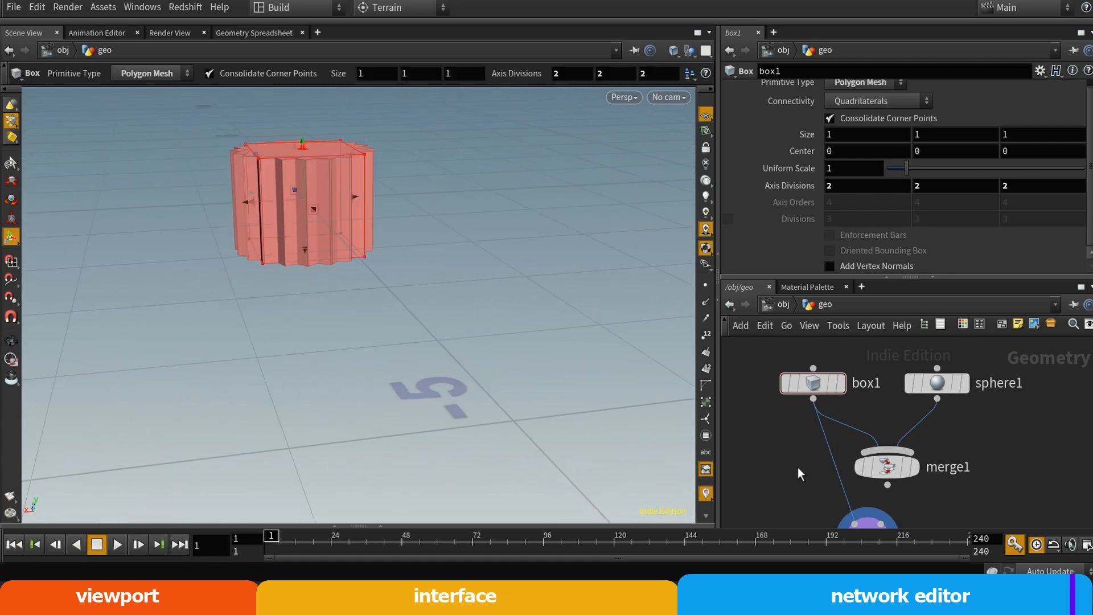